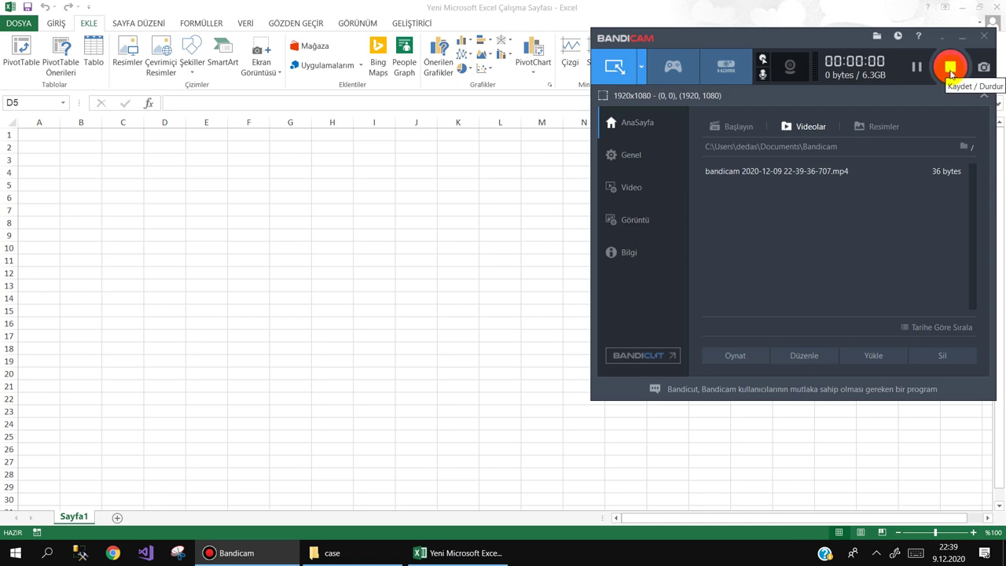
# - Start the Bandicam screen recording and minimize the recorder window
pyautogui.click(949, 69)
pyautogui.click(963, 36)
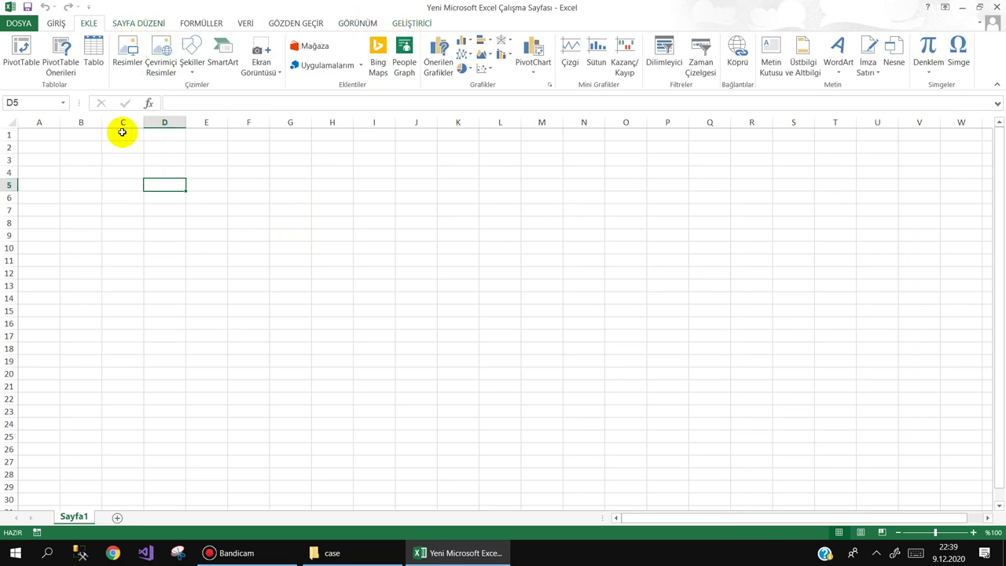
# - Save the workbook in the case folder as an Excel Binary Workbook named 'Select Case'
pyautogui.click(21, 22)
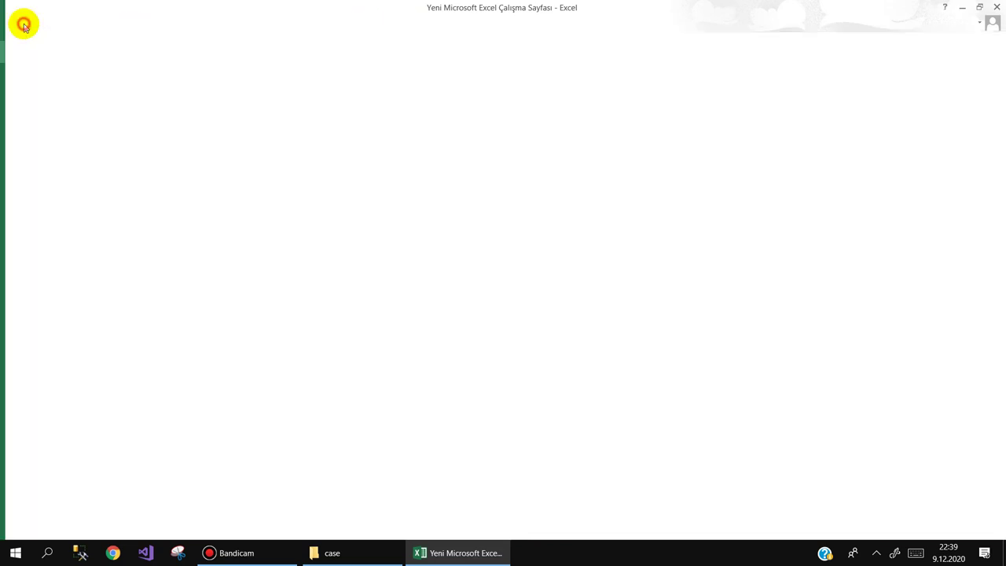
pyautogui.click(60, 140)
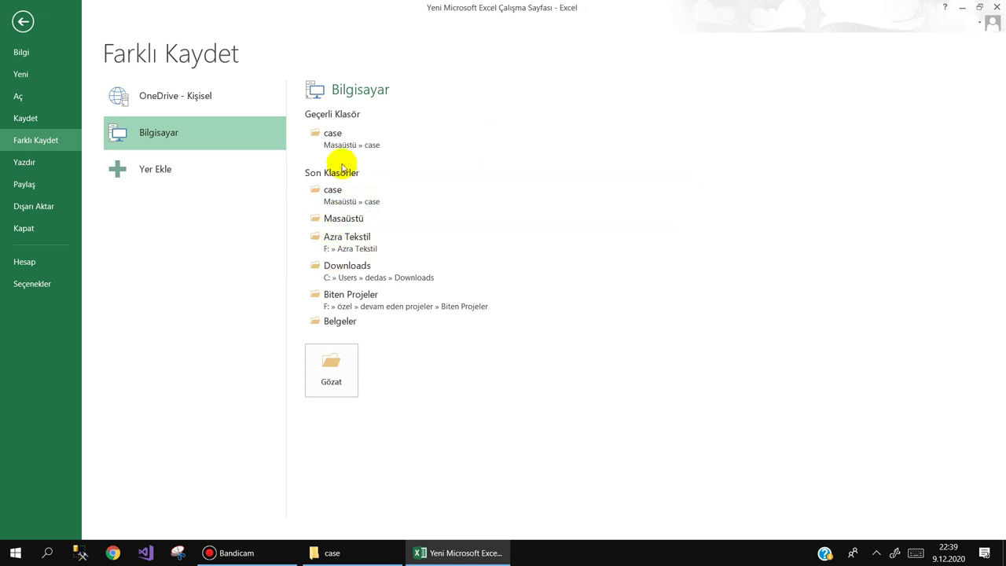
pyautogui.click(343, 137)
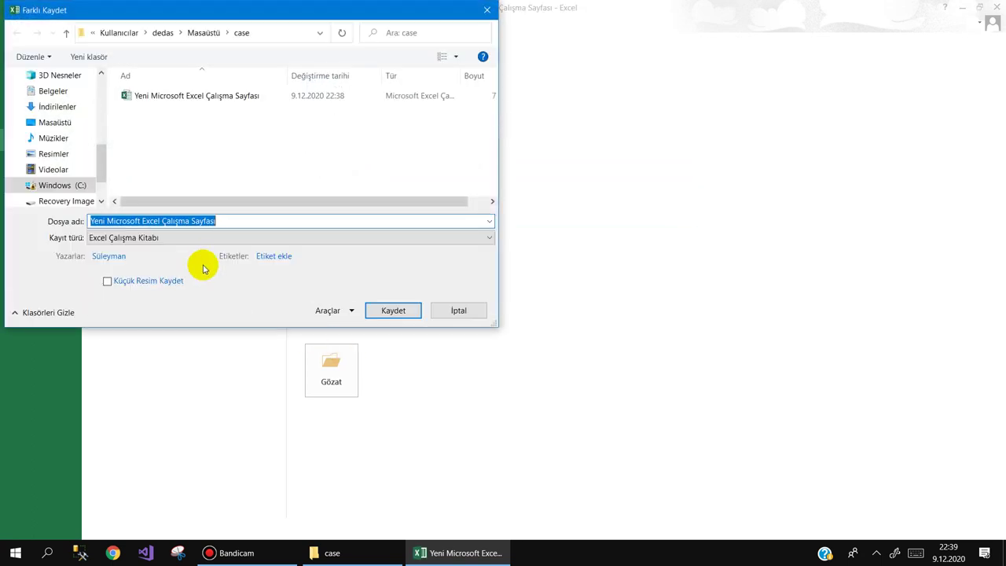
pyautogui.click(177, 239)
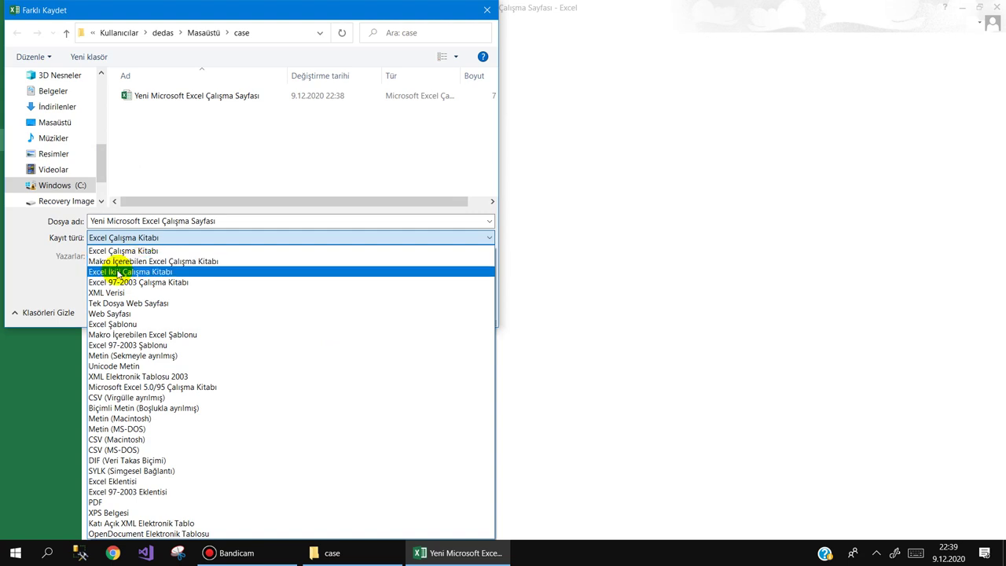
pyautogui.click(115, 272)
pyautogui.click(216, 224)
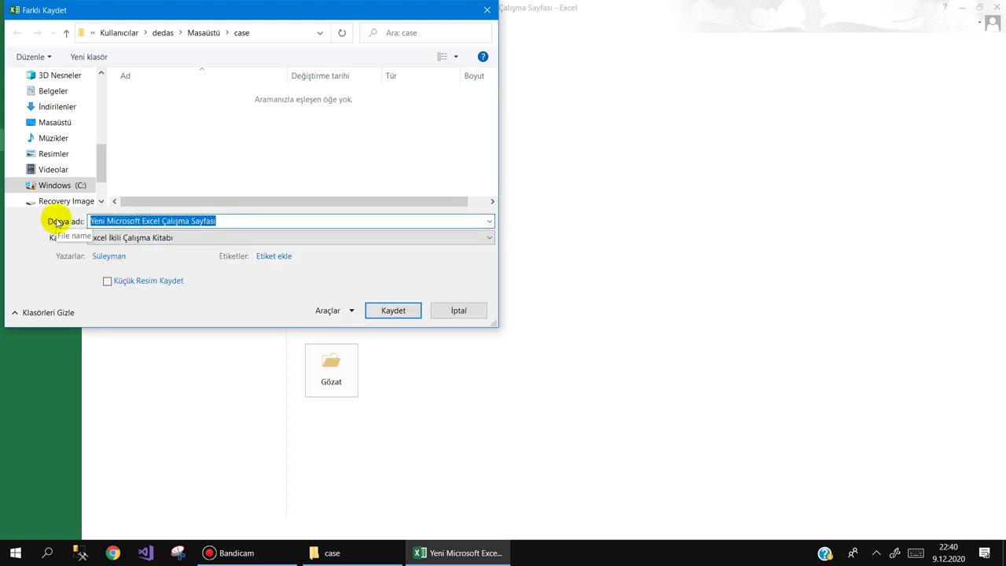
pyautogui.write('Se')
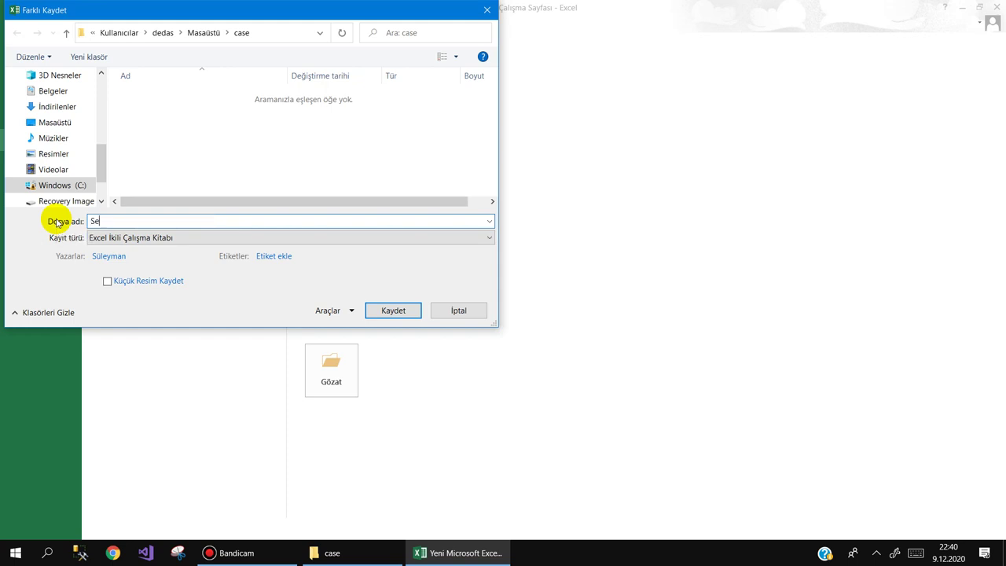
pyautogui.write('lect Case')
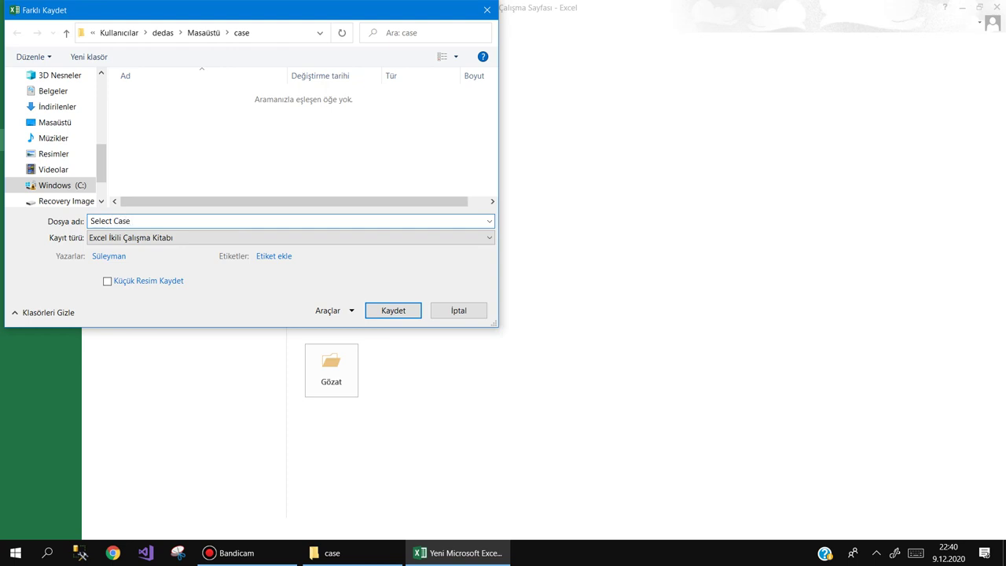
pyautogui.press('Return')
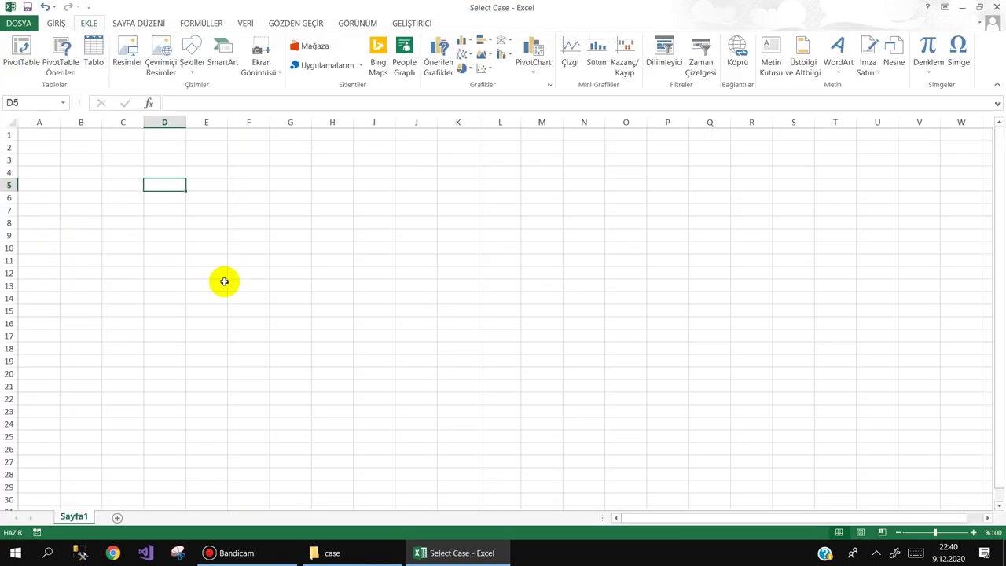
# - Open the Visual Basic editor, insert a new UserForm and enlarge it
pyautogui.click(410, 24)
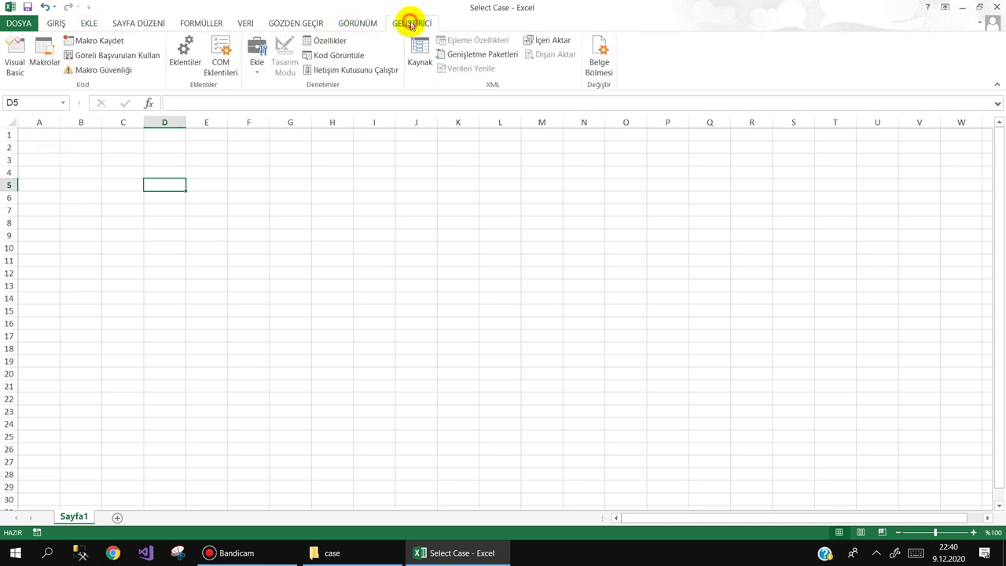
pyautogui.click(19, 49)
pyautogui.click(34, 44)
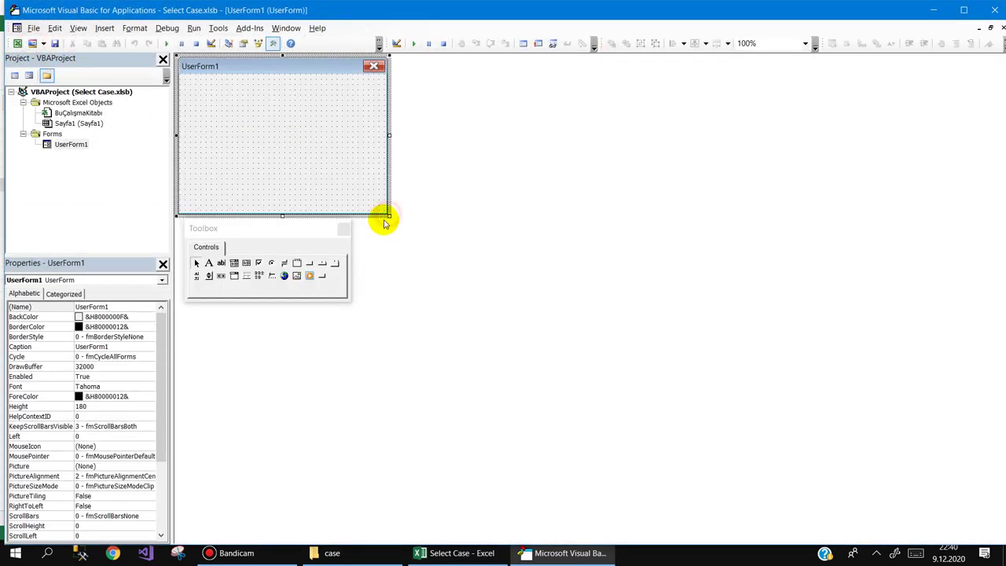
pyautogui.moveTo(388, 215); pyautogui.dragTo(532, 254)
pyautogui.moveTo(284, 232); pyautogui.dragTo(428, 317)
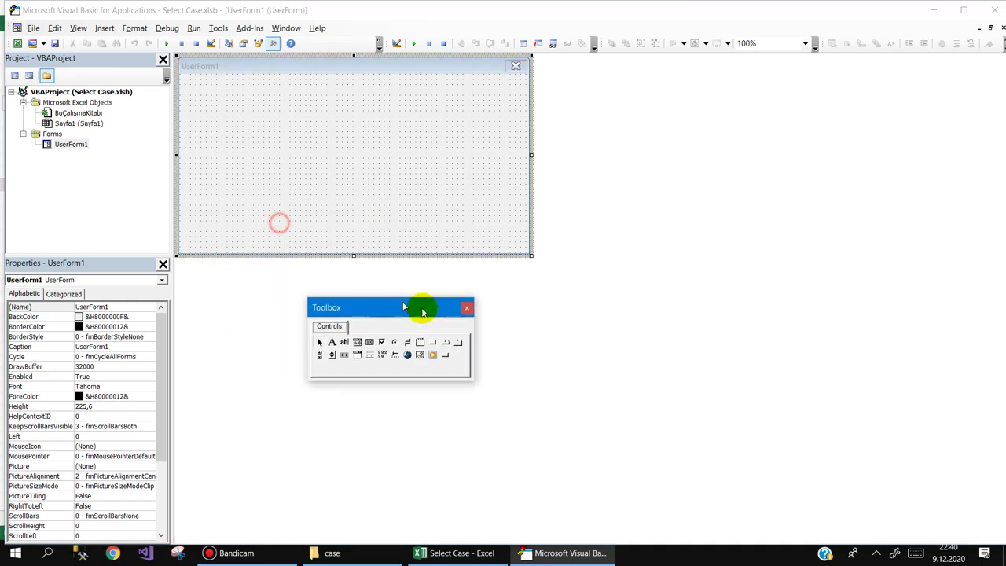
# - Set the UserForm's Caption property to 'Maaş Hesapla'
pyautogui.click(122, 346)
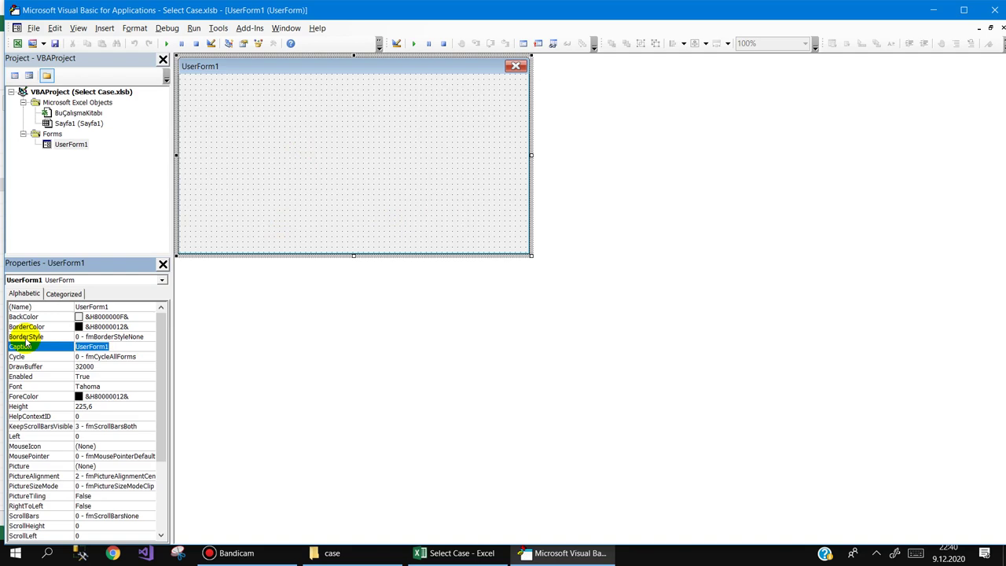
pyautogui.write('Ücret')
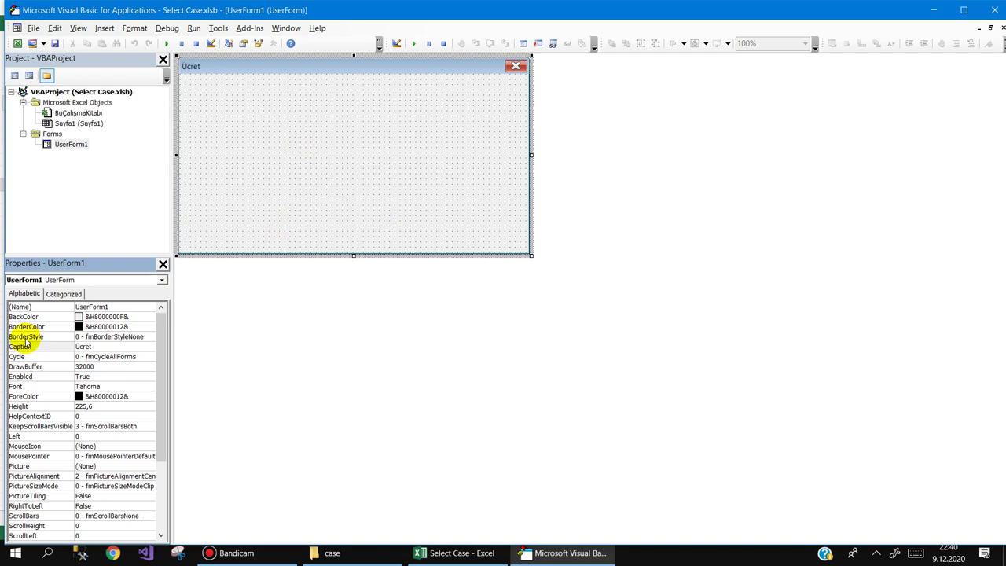
pyautogui.write('sapma')
pyautogui.click(26, 342)
pyautogui.write('Maaş ')
pyautogui.write('Hesa')
pyautogui.write('pla')
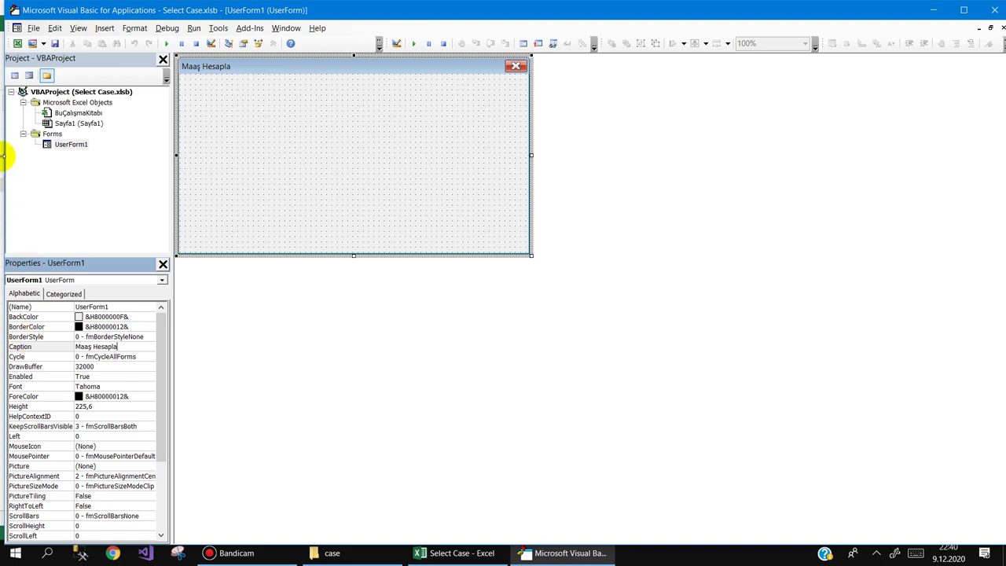
pyautogui.click(233, 91)
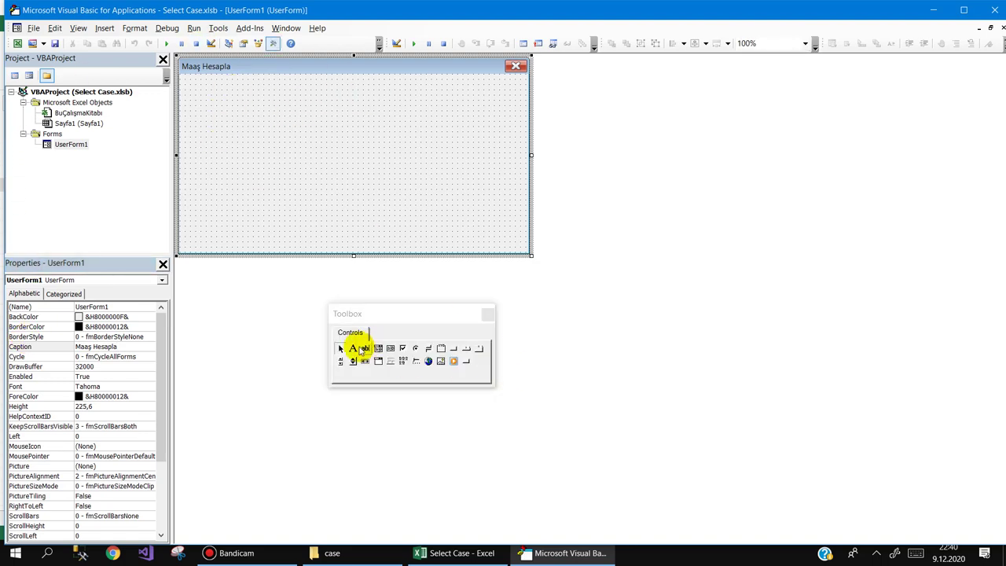
# - Draw a label at the form's top-left captioned 'Adı Soyadı'
pyautogui.click(353, 348)
pyautogui.moveTo(184, 78); pyautogui.dragTo(250, 97)
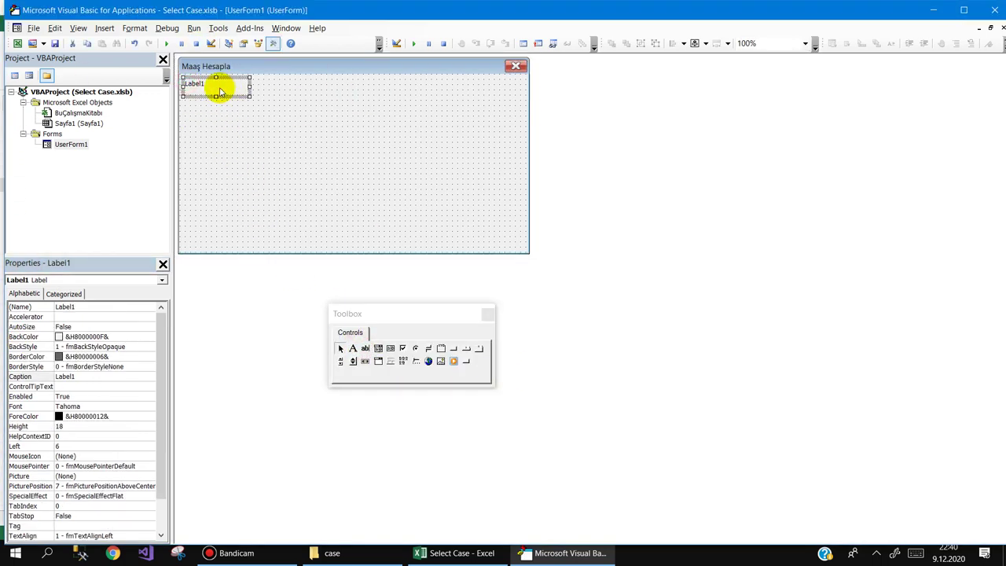
pyautogui.write('Adı Soyadı')
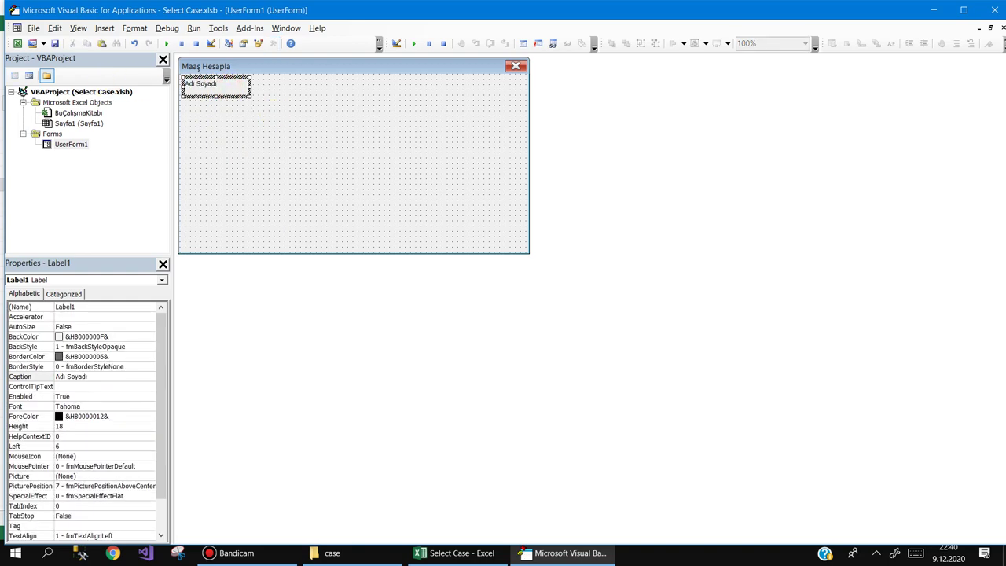
pyautogui.click(233, 96)
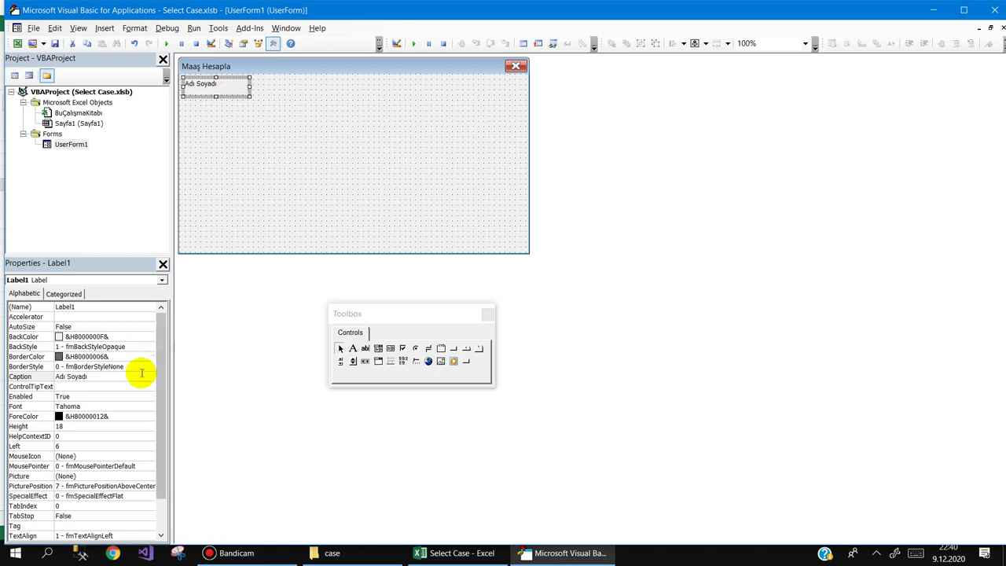
# - Set the label font to Calibri 12 and place a text box beside it
pyautogui.click(120, 406)
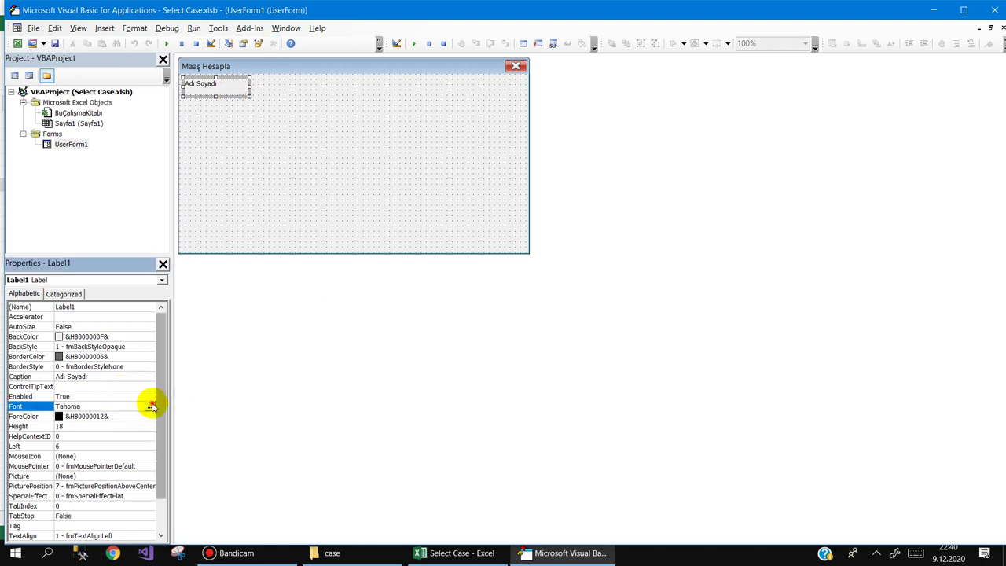
pyautogui.click(151, 407)
pyautogui.write('c')
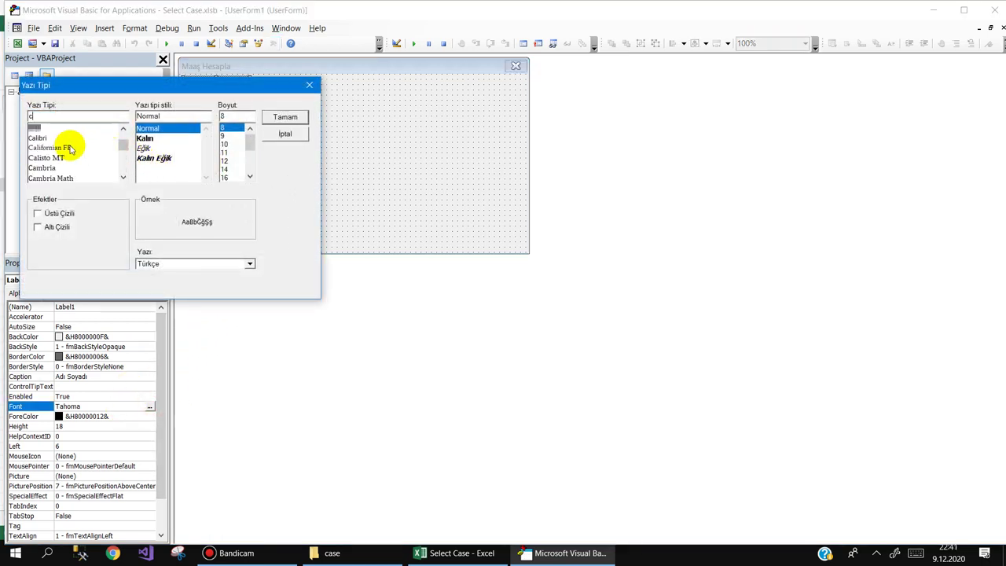
pyautogui.click(49, 139)
pyautogui.click(227, 160)
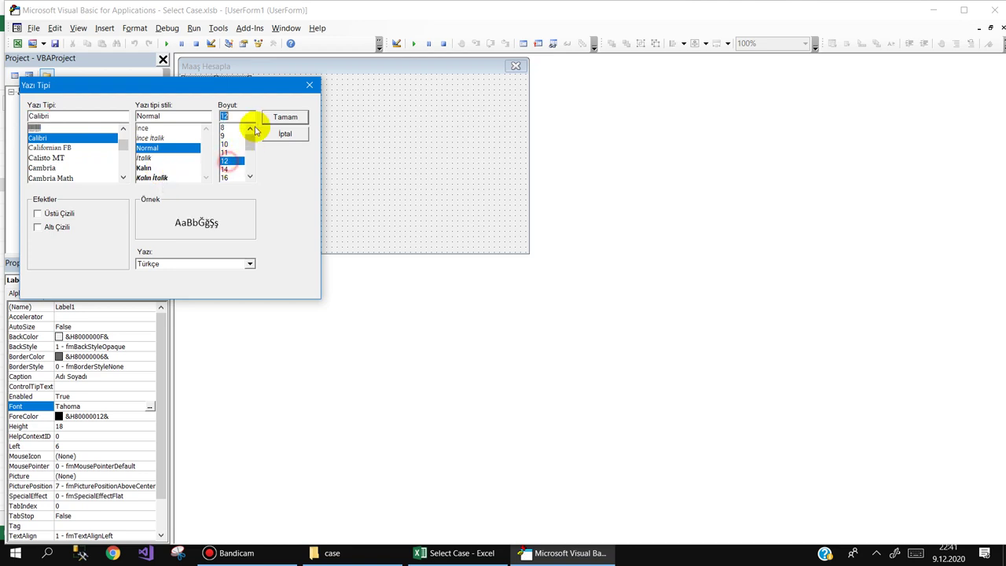
pyautogui.click(275, 117)
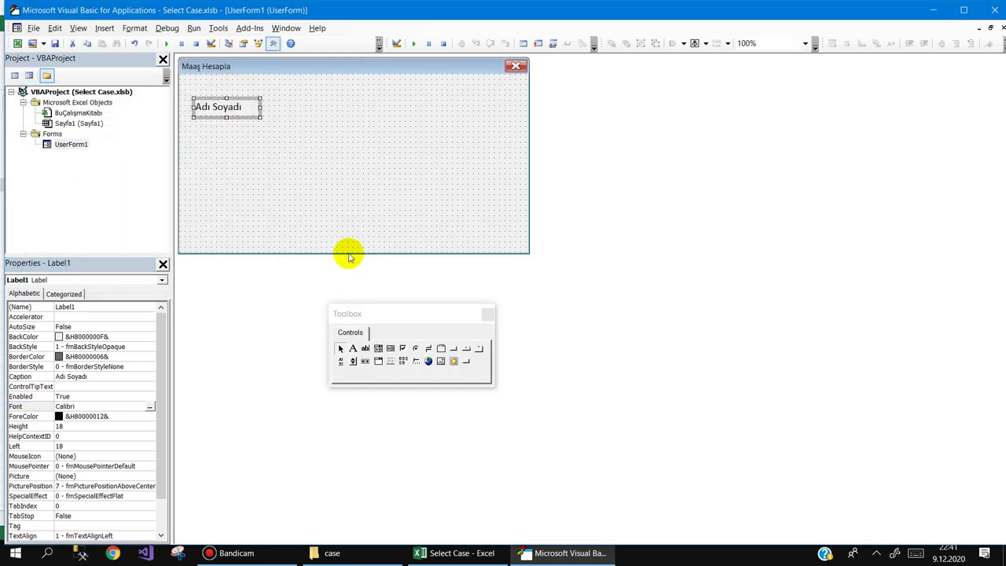
pyautogui.click(366, 348)
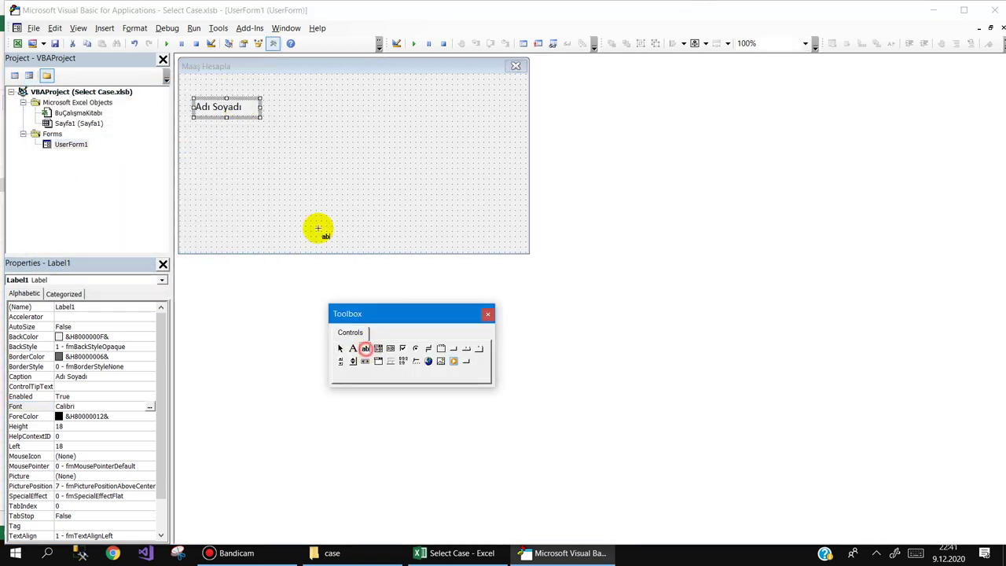
pyautogui.click(262, 102)
# - Duplicate the label and text box pair downward to add three more rows
pyautogui.keyDown('ctrl'); pyautogui.click(239, 113); pyautogui.keyUp('ctrl')
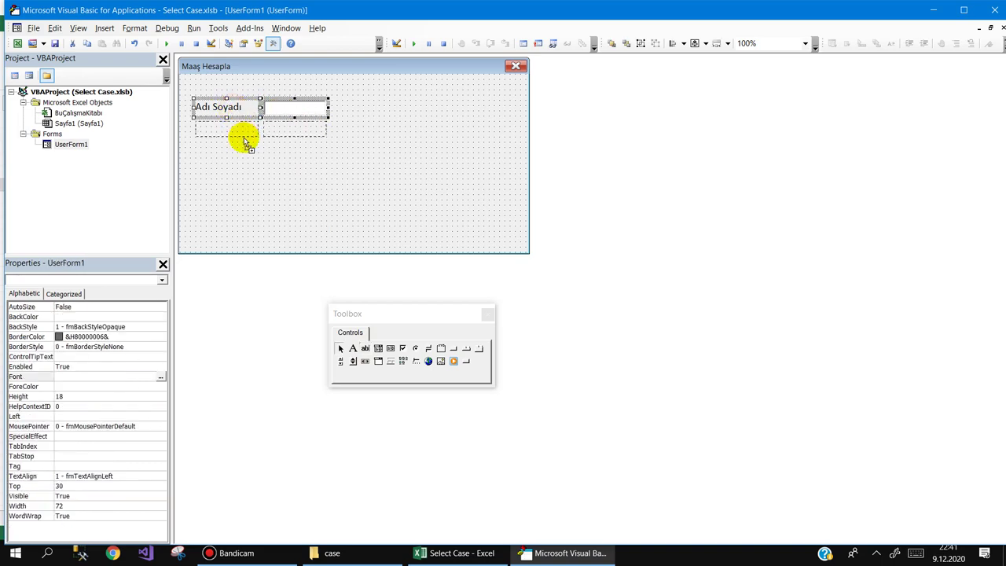
pyautogui.moveTo(242, 117); pyautogui.dragTo(247, 163)
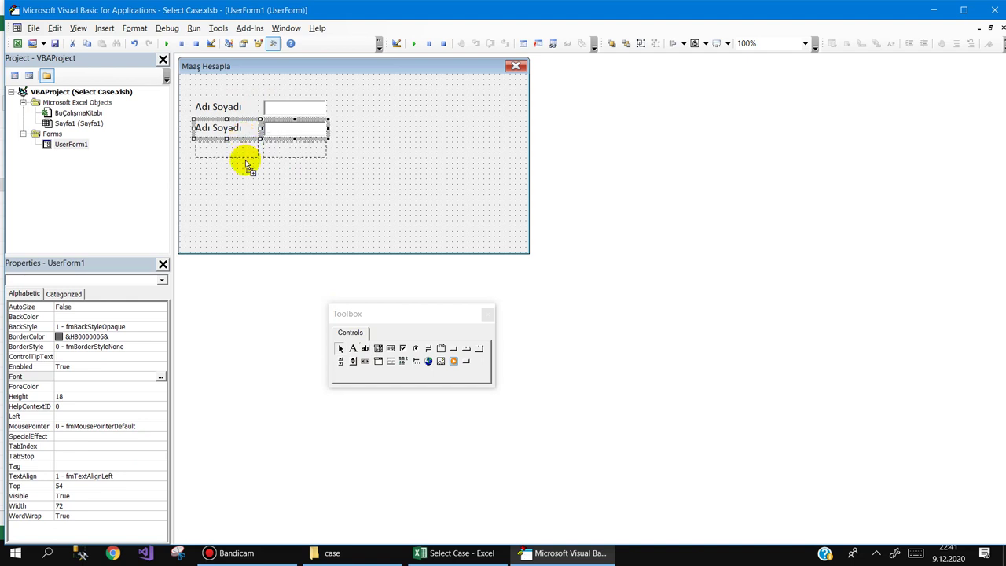
pyautogui.moveTo(246, 164); pyautogui.dragTo(246, 180)
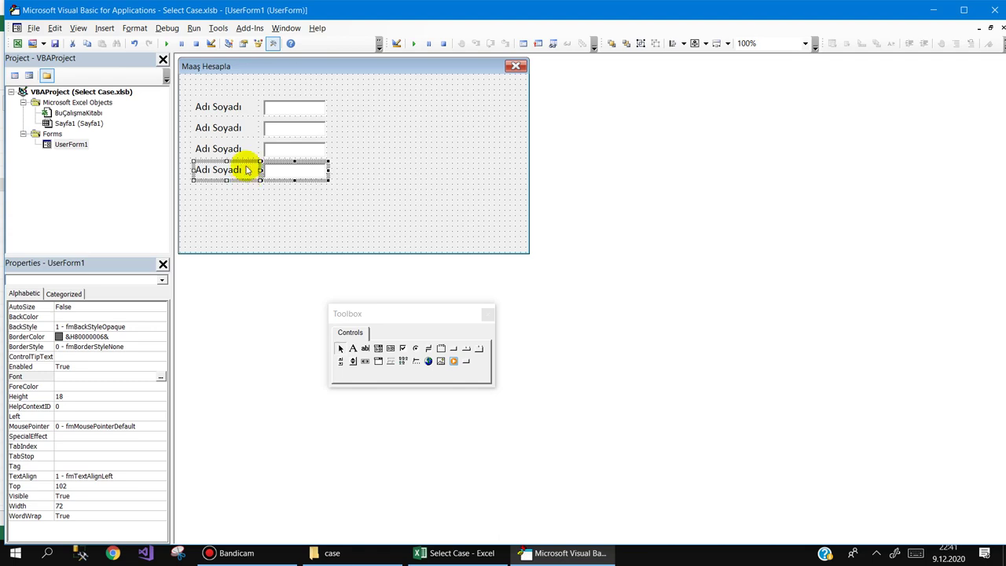
# - Rename the new row labels to 'Ünvanı', 'Ç.Gün' and 'Aylık Maaş'
pyautogui.click(239, 130)
pyautogui.click(242, 133)
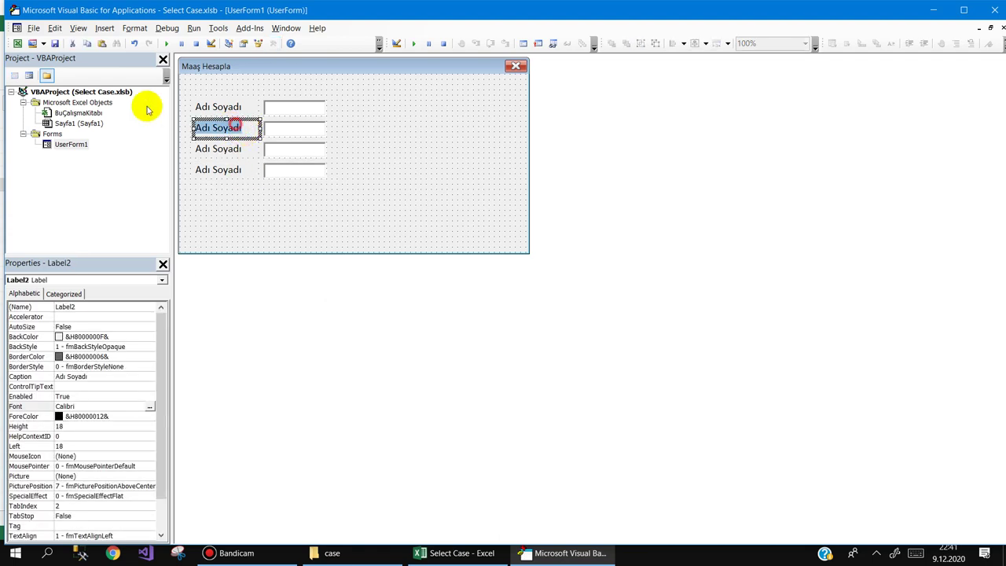
pyautogui.moveTo(196, 129); pyautogui.dragTo(250, 130)
pyautogui.write('Ünvanı')
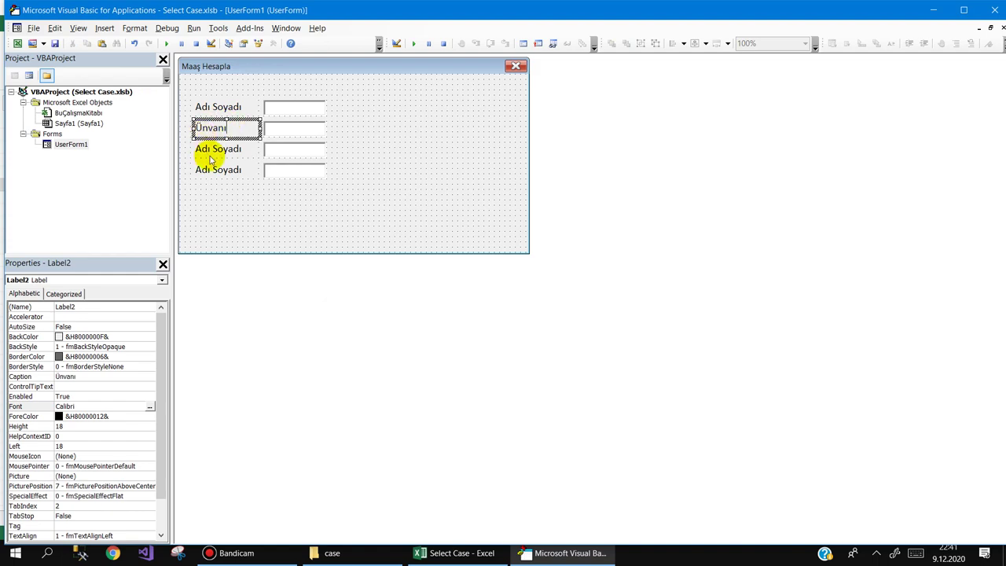
pyautogui.click(232, 149)
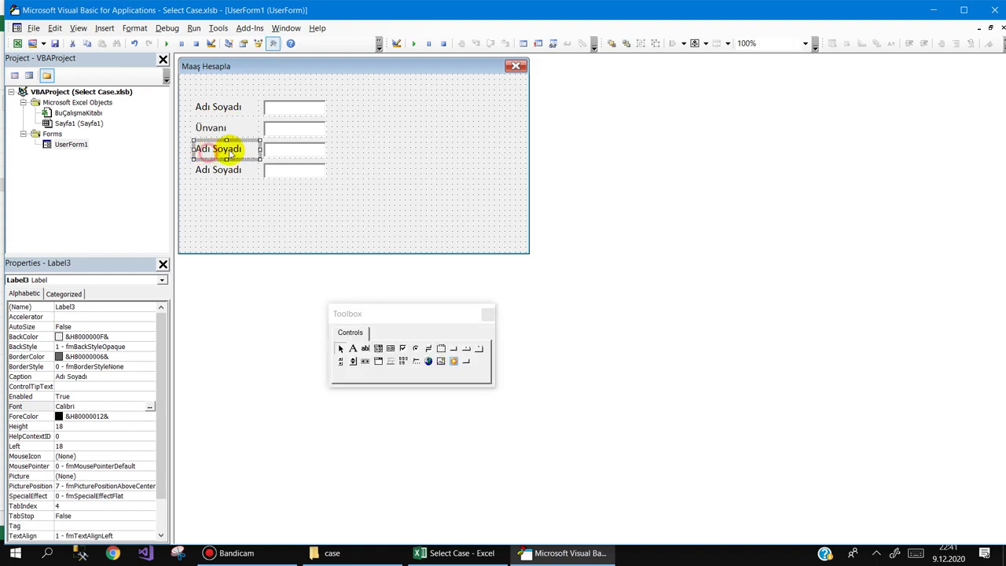
pyautogui.click(246, 149)
pyautogui.moveTo(245, 149); pyautogui.dragTo(161, 143)
pyautogui.write('Ç')
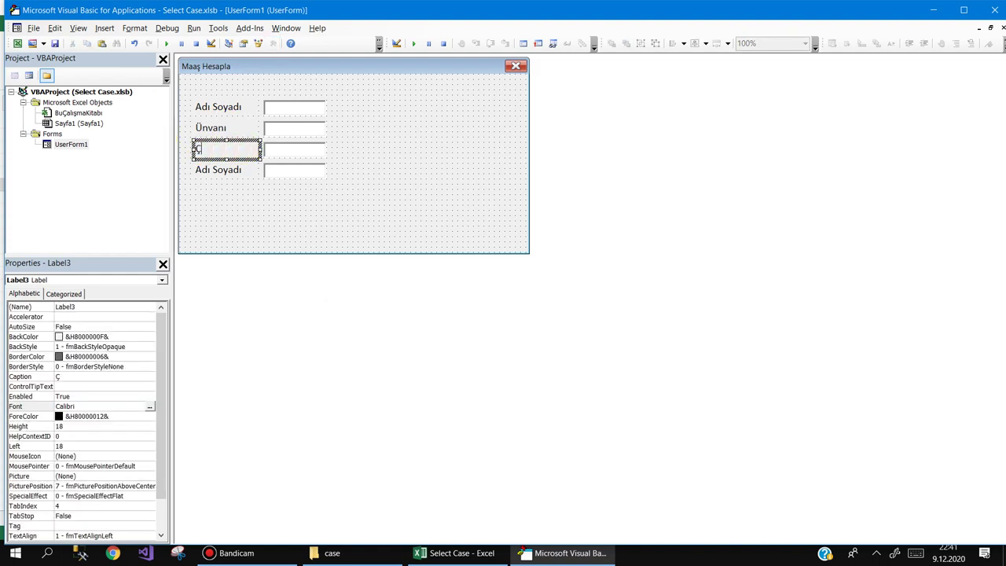
pyautogui.write('.Gün')
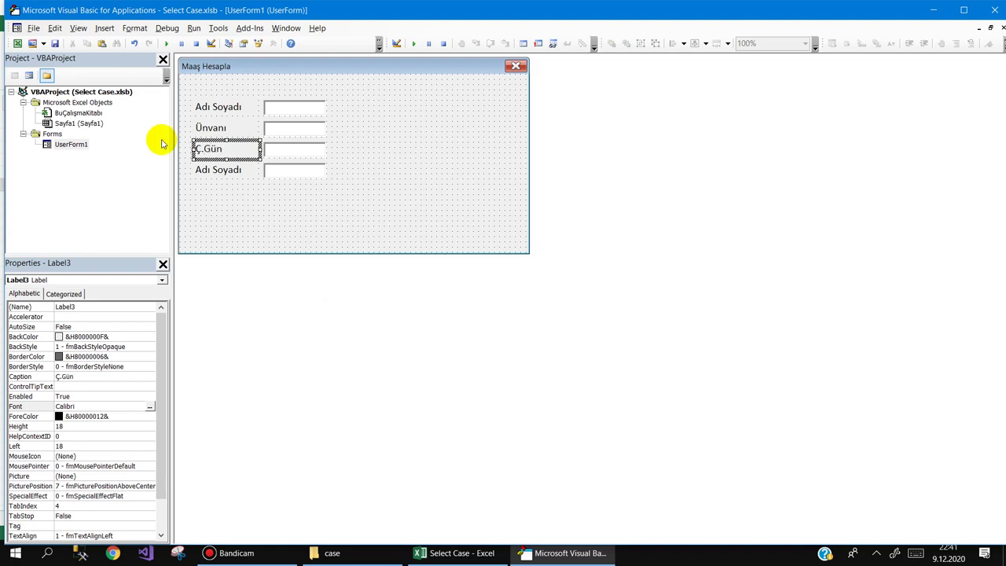
pyautogui.click(229, 171)
pyautogui.click(242, 175)
pyautogui.moveTo(245, 170); pyautogui.dragTo(143, 166)
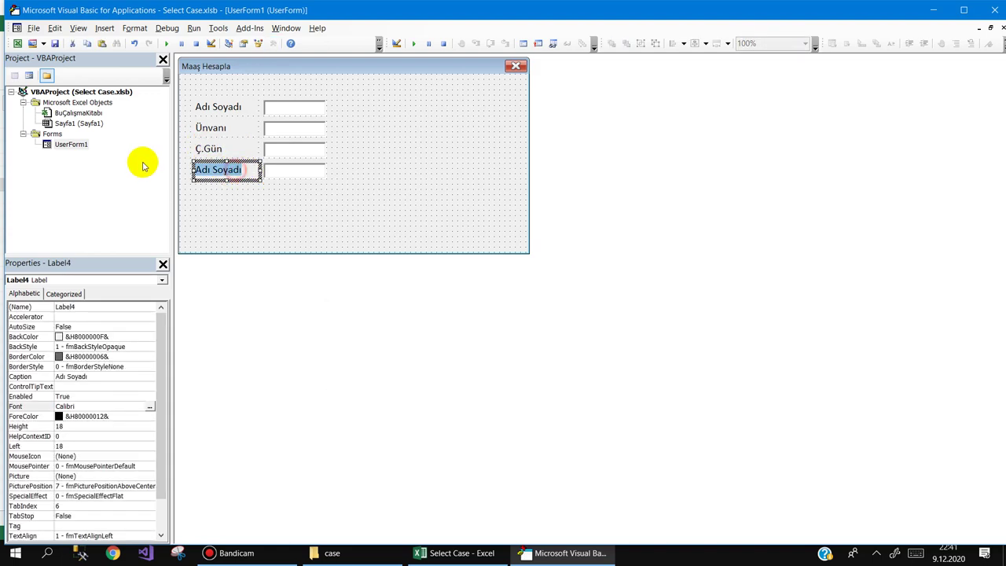
pyautogui.write('Aylık Maaş')
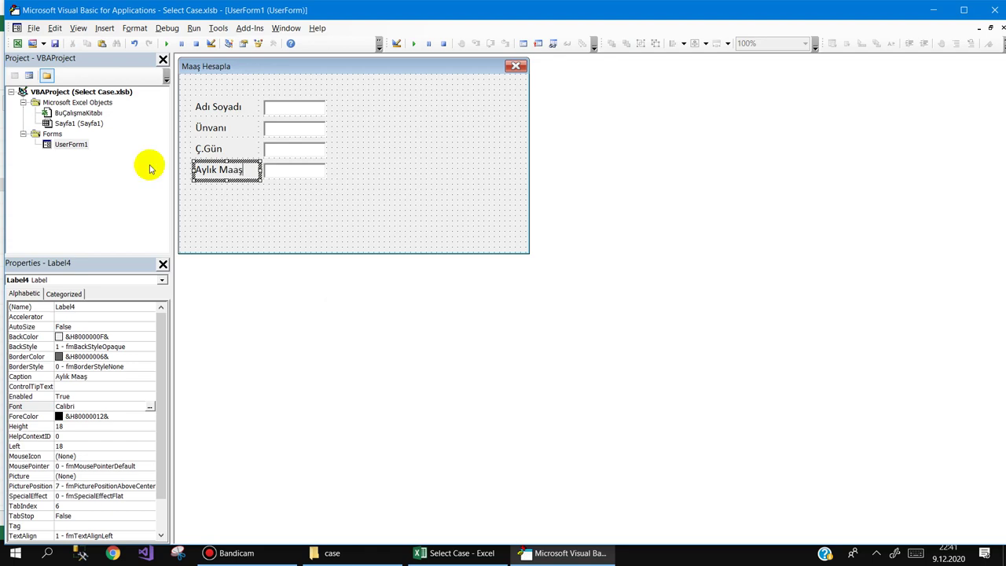
# - Delete the Ünvanı text box and place a combo box in its row
pyautogui.click(272, 197)
pyautogui.click(281, 137)
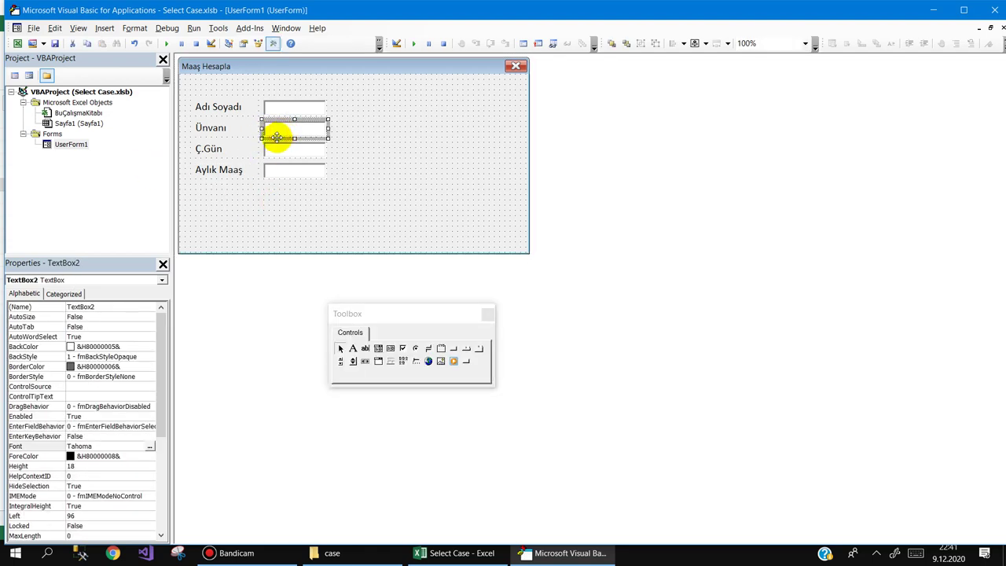
pyautogui.press('Delete')
pyautogui.click(379, 349)
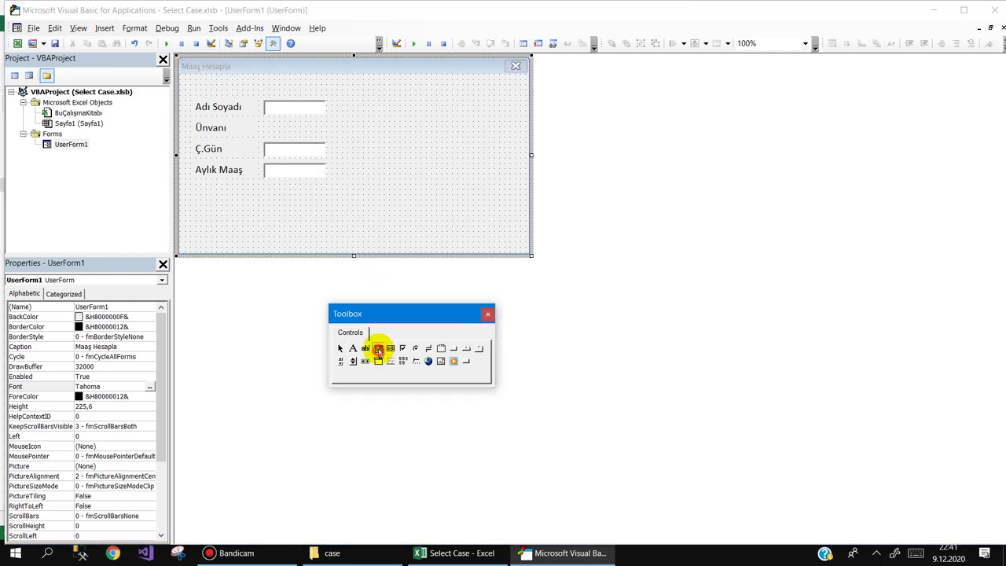
pyautogui.click(264, 120)
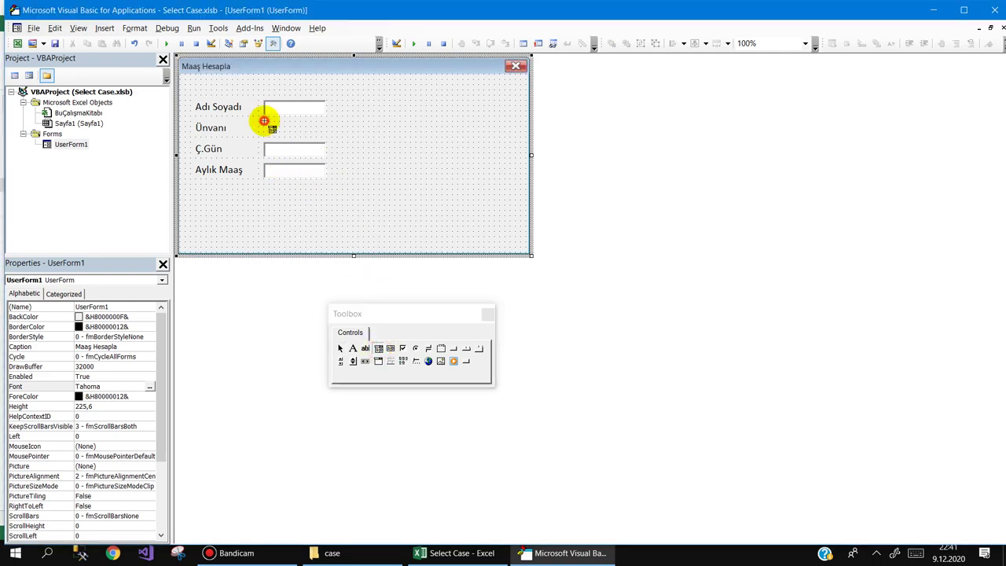
pyautogui.click(351, 138)
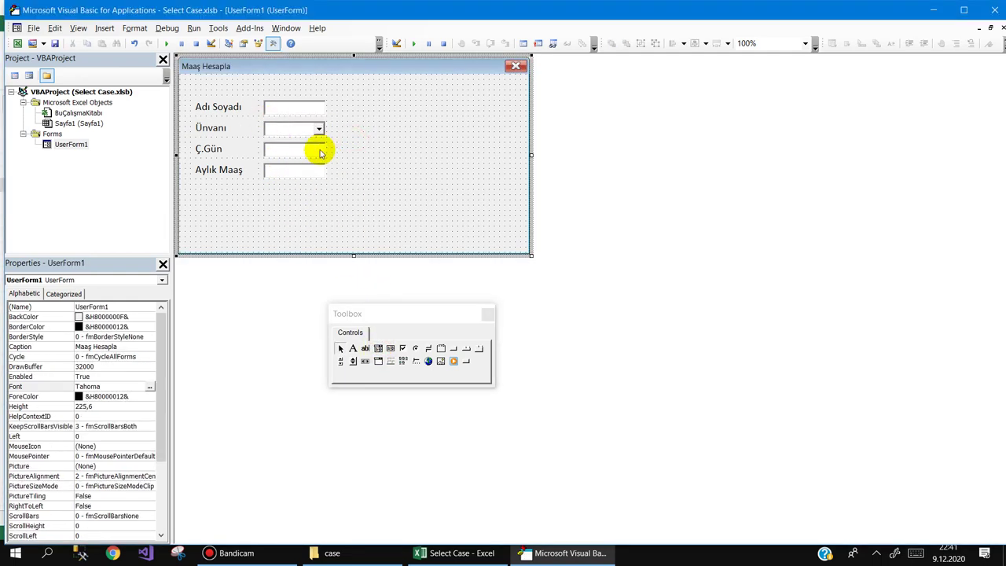
# - Widen the input fields, keeping the combo box the same width as the others
pyautogui.click(319, 128)
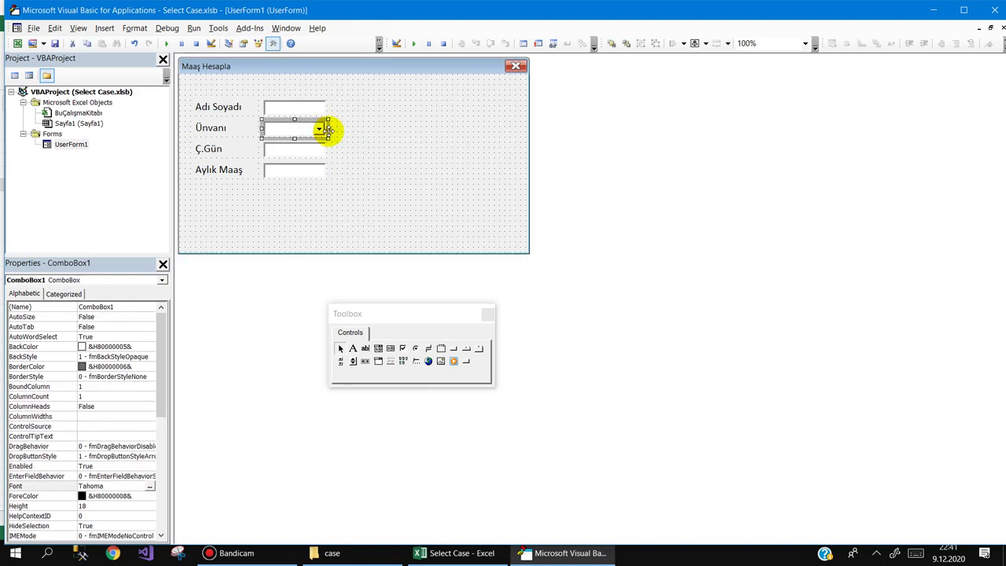
pyautogui.moveTo(328, 128)
pyautogui.mouseDown()
pyautogui.moveTo(370, 129)
pyautogui.moveTo(315, 171)
pyautogui.moveTo(367, 149)
pyautogui.mouseUp()
pyautogui.click(316, 108)
pyautogui.click(395, 143)
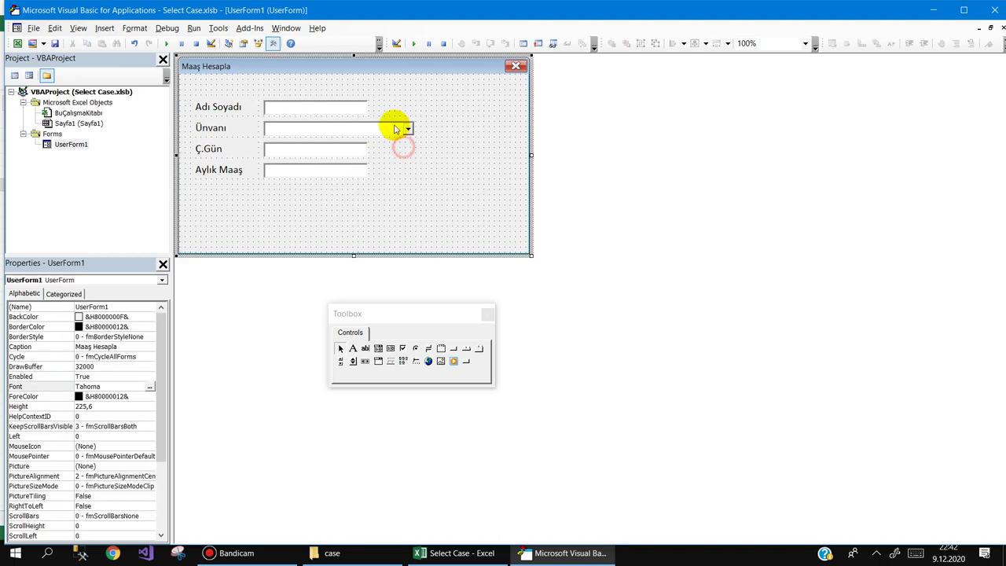
pyautogui.click(412, 129)
pyautogui.moveTo(416, 129); pyautogui.dragTo(367, 129)
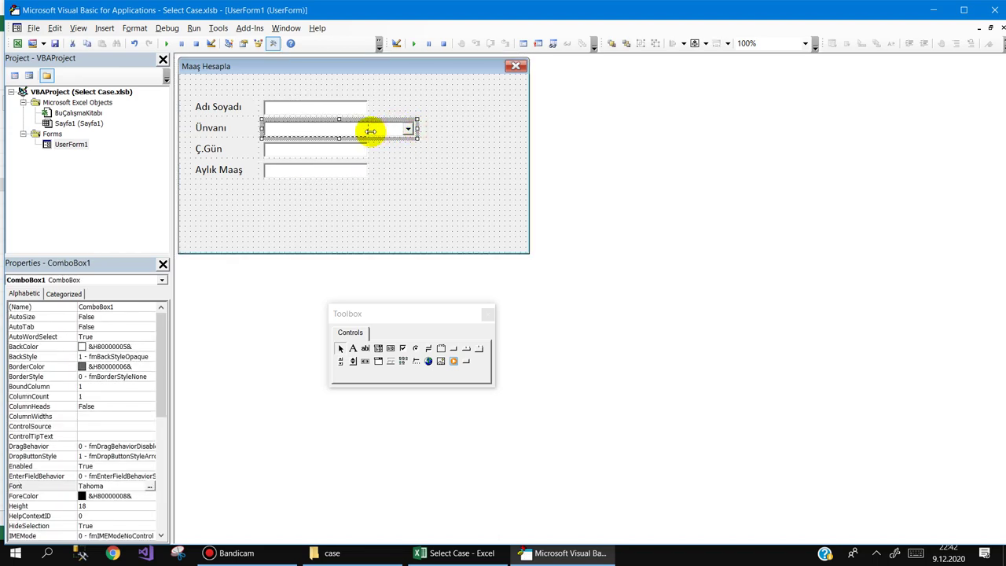
pyautogui.click(403, 134)
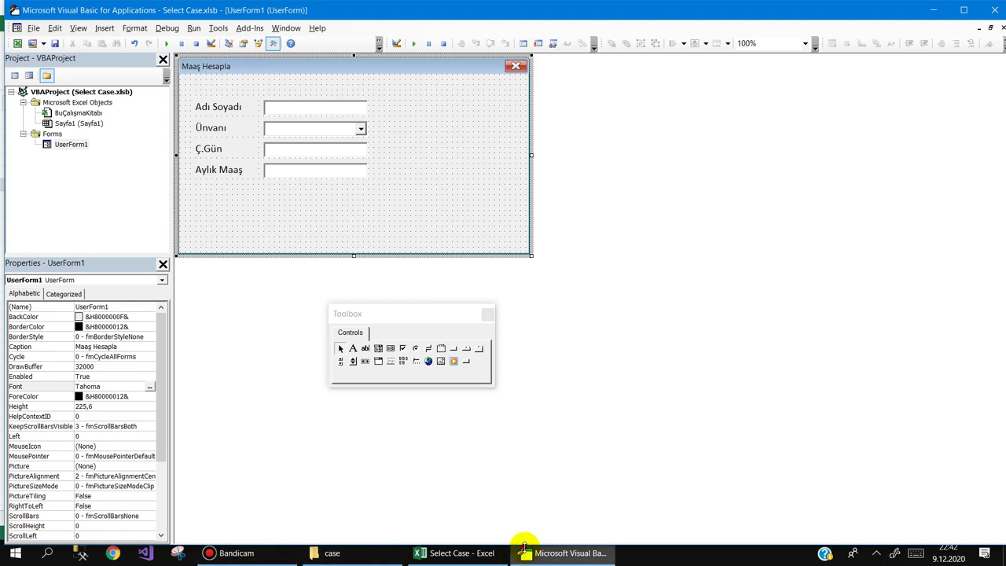
# - Rename the Sayfa1 worksheet to 'Ayarlar'
pyautogui.click(439, 541)
pyautogui.click(79, 516)
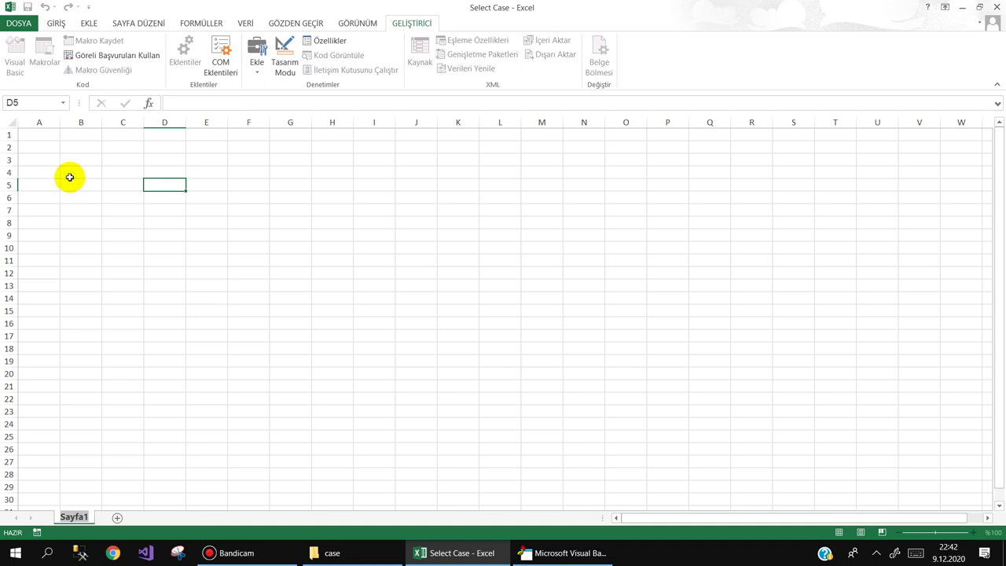
pyautogui.write('Per')
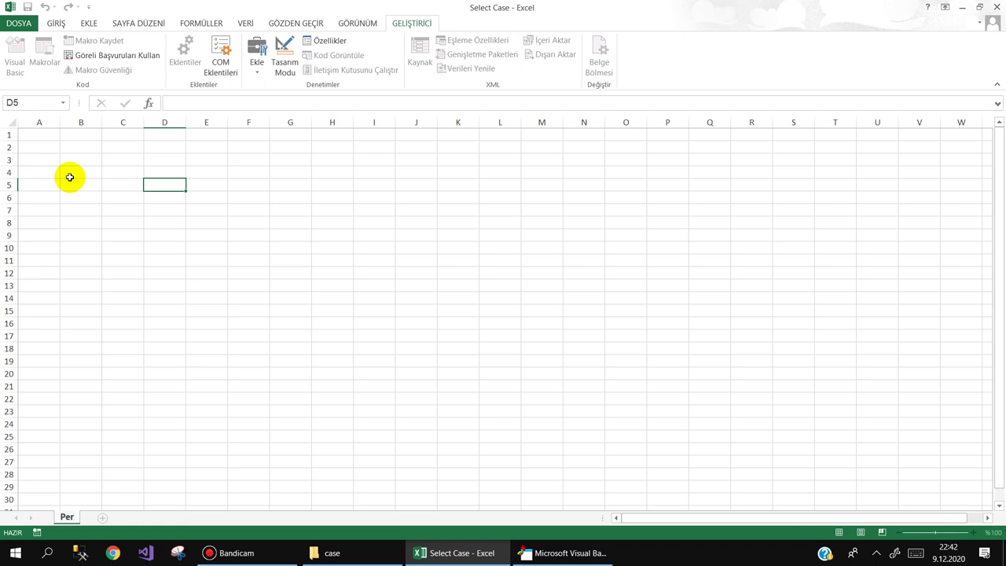
pyautogui.write('s')
pyautogui.write('o')
pyautogui.press('BackSpace')
pyautogui.press('BackSpace')
pyautogui.press('BackSpace')
pyautogui.press('BackSpace')
pyautogui.press('BackSpace')
pyautogui.write('Ayarlar')
pyautogui.press('Return')
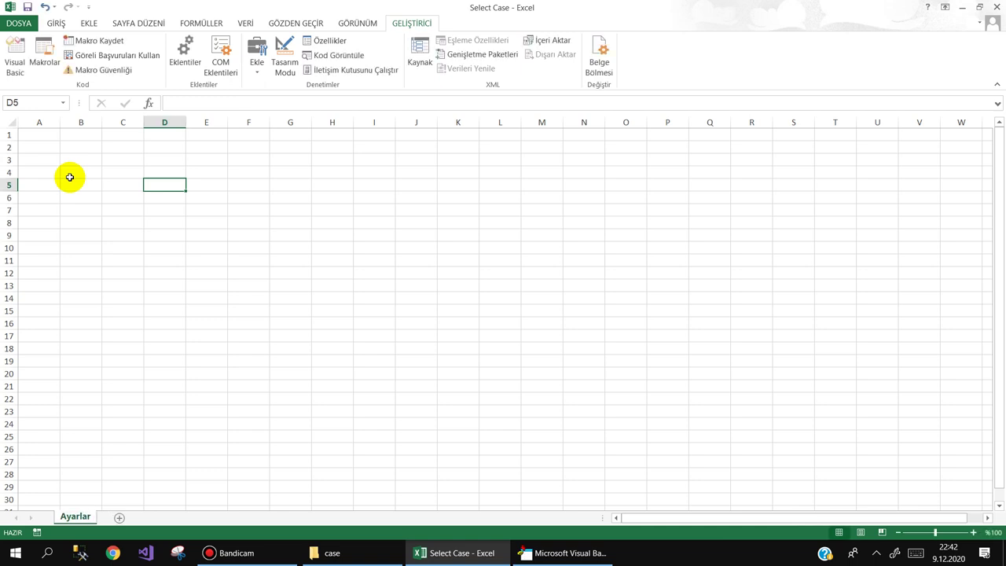
# - Enter Memur, İşçi, Şef and Müdür in cells A1:A4 and return to the form designer
pyautogui.click(39, 135)
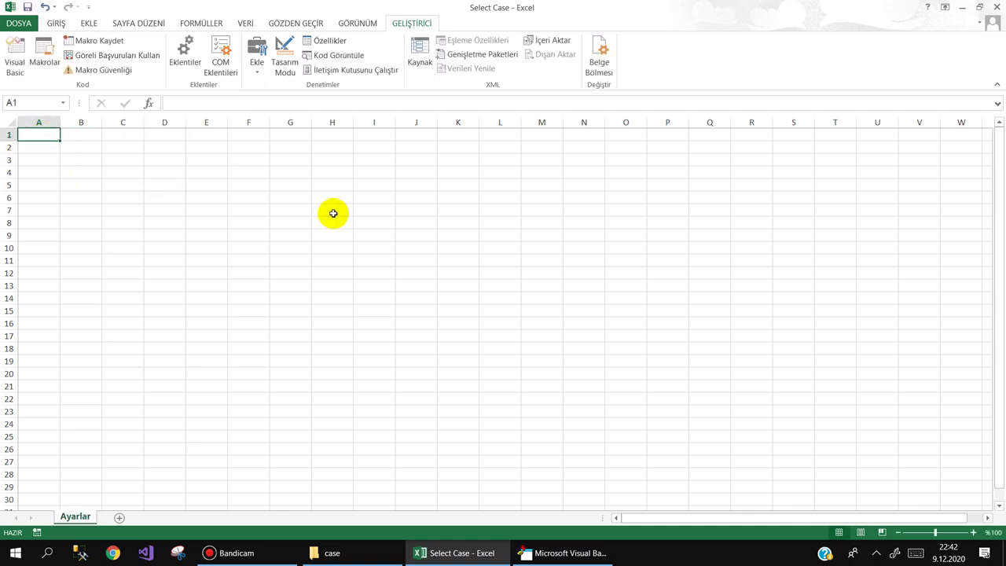
pyautogui.write('Memur')
pyautogui.press('Return')
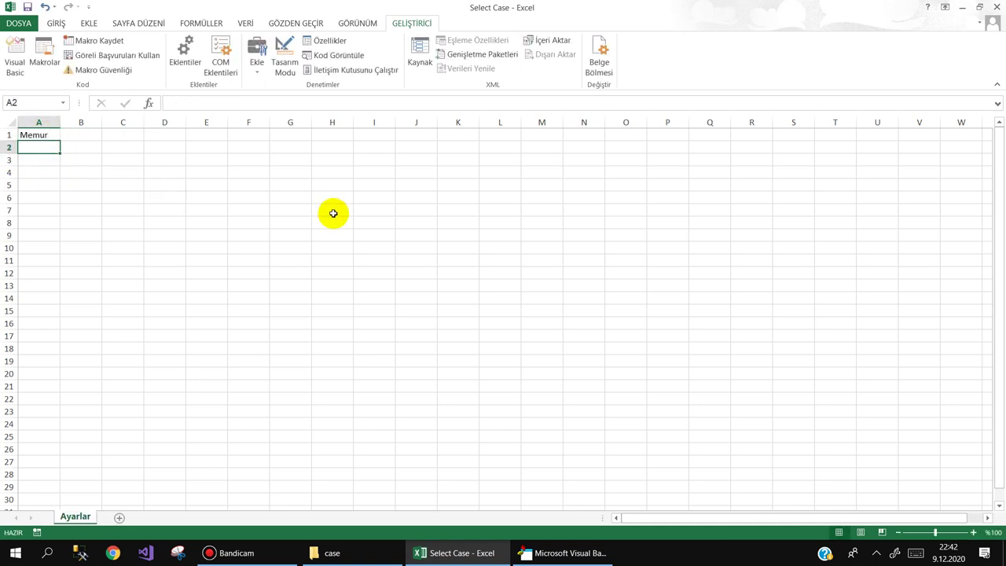
pyautogui.write('İşçi')
pyautogui.press('Return')
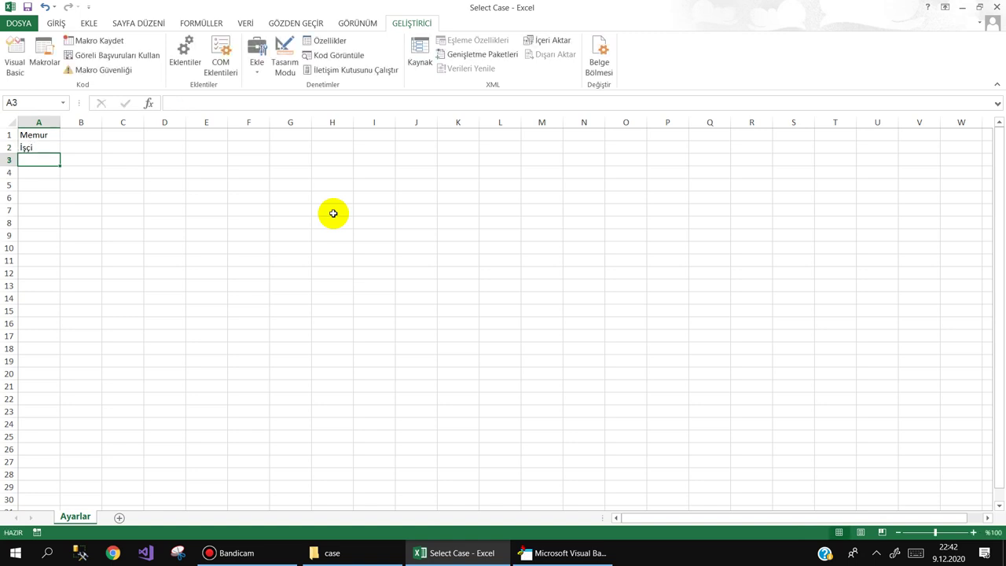
pyautogui.write('Şef')
pyautogui.press('Return')
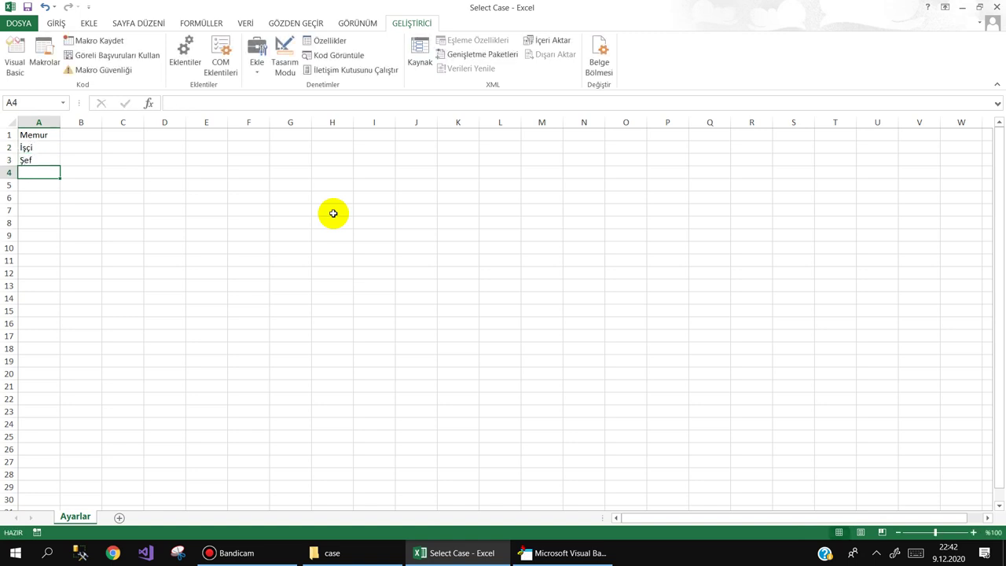
pyautogui.write('Müdür')
pyautogui.press('Return')
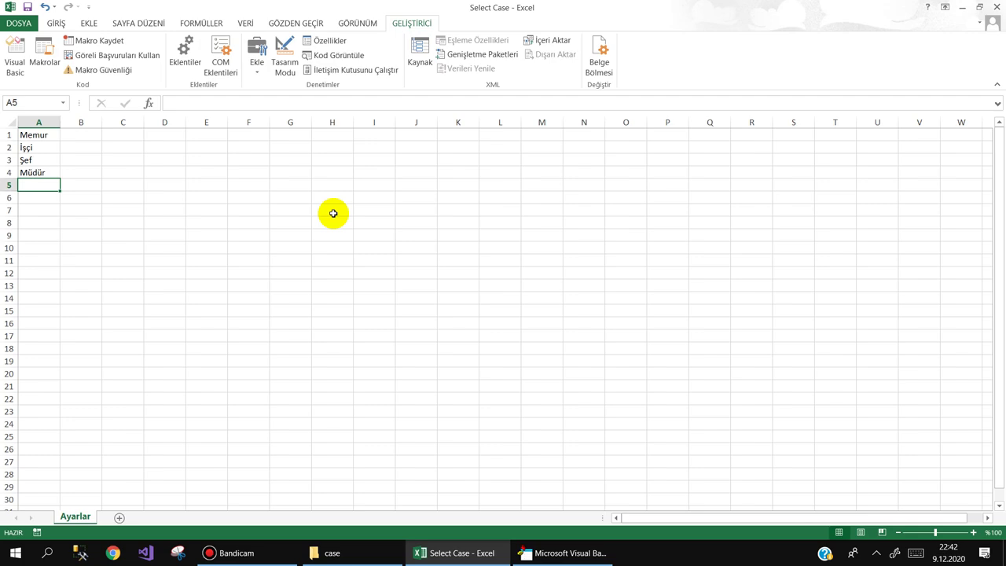
pyautogui.click(50, 134)
pyautogui.click(49, 175)
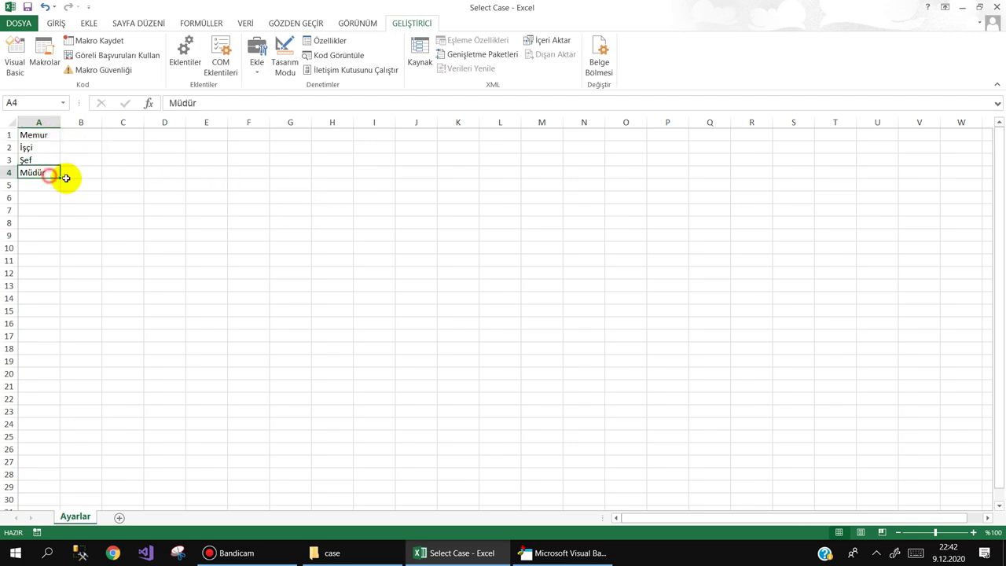
pyautogui.click(525, 550)
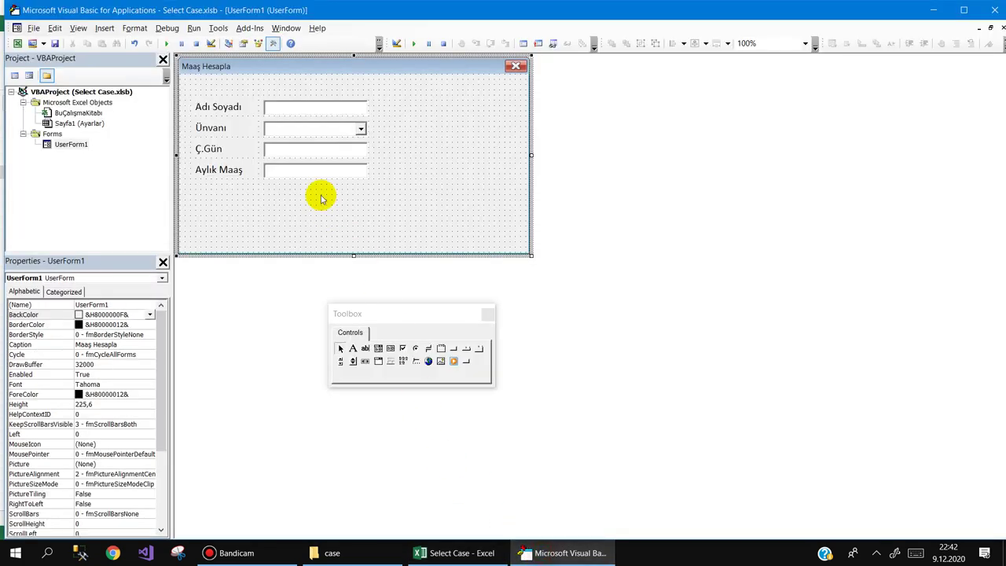
# - Set ComboBox1's RowSource property to Ayarlar!A1:A4, correcting the ending row to 4
pyautogui.click(290, 131)
pyautogui.moveTo(162, 377); pyautogui.dragTo(163, 436)
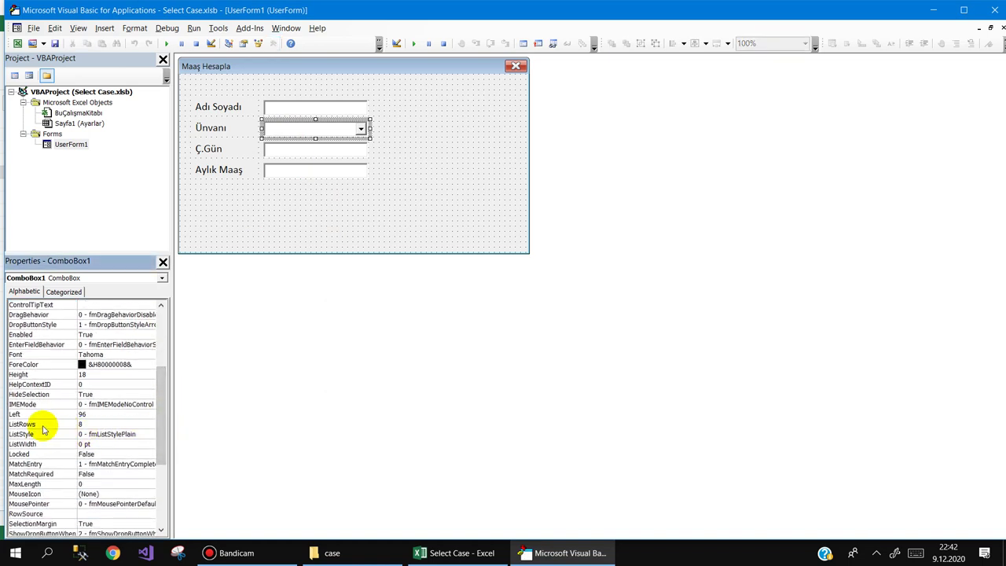
pyautogui.click(46, 513)
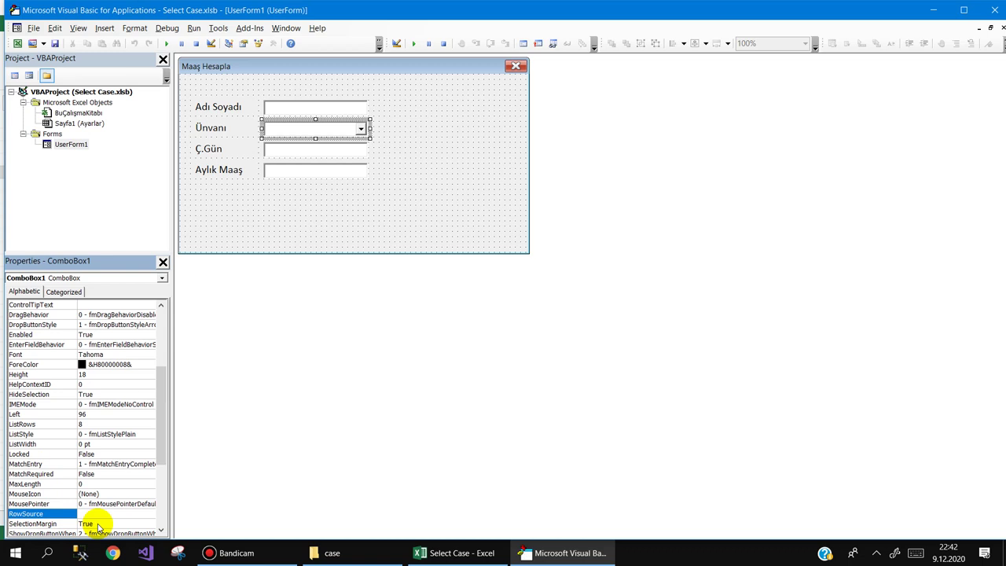
pyautogui.write('Ayarlar!A1:A5')
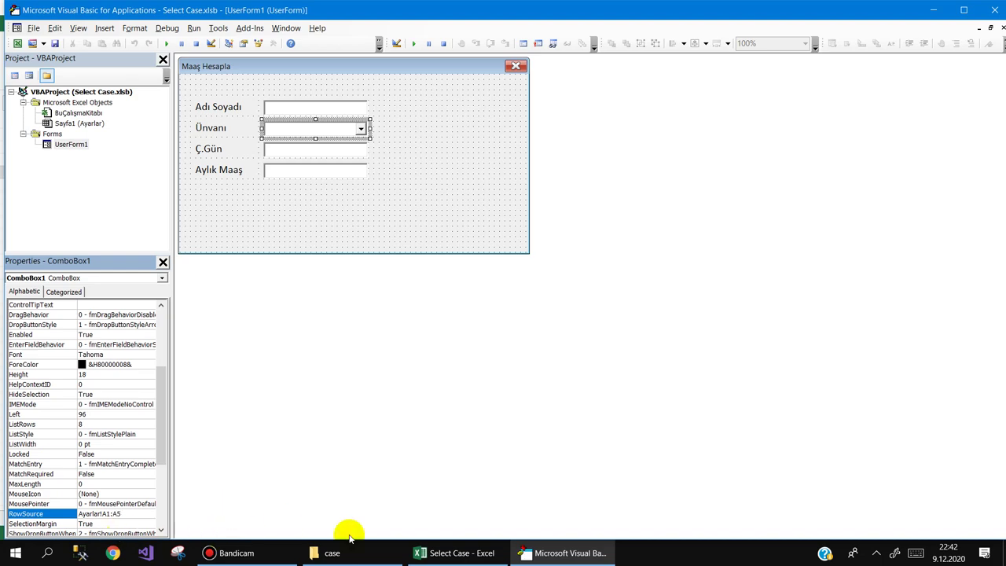
pyautogui.click(424, 552)
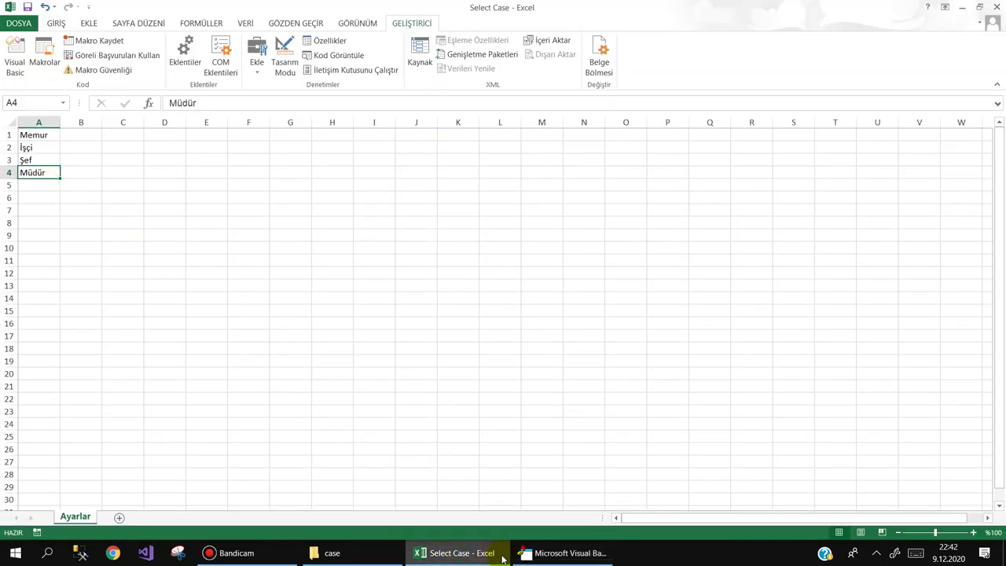
pyautogui.click(542, 553)
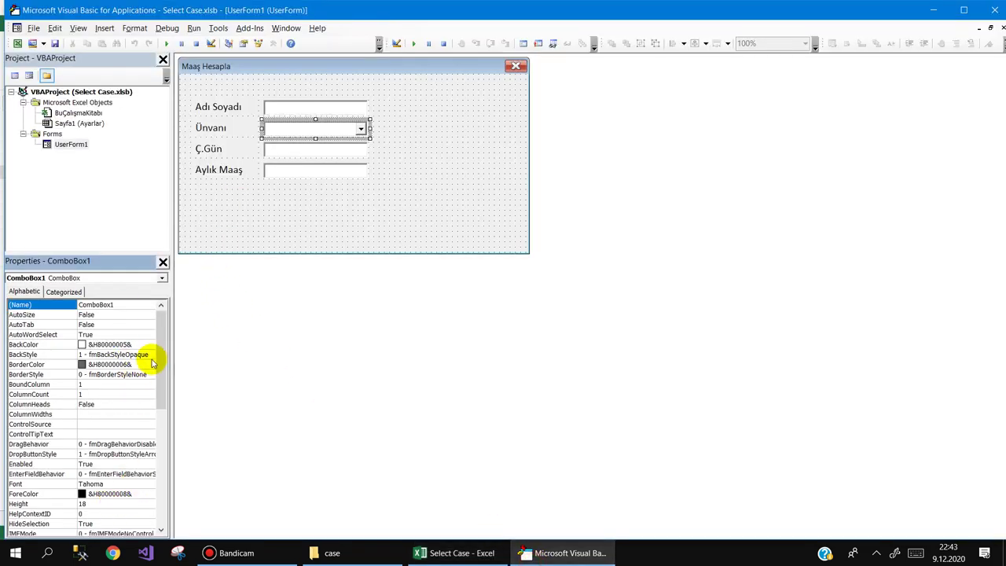
pyautogui.moveTo(161, 348); pyautogui.dragTo(154, 453)
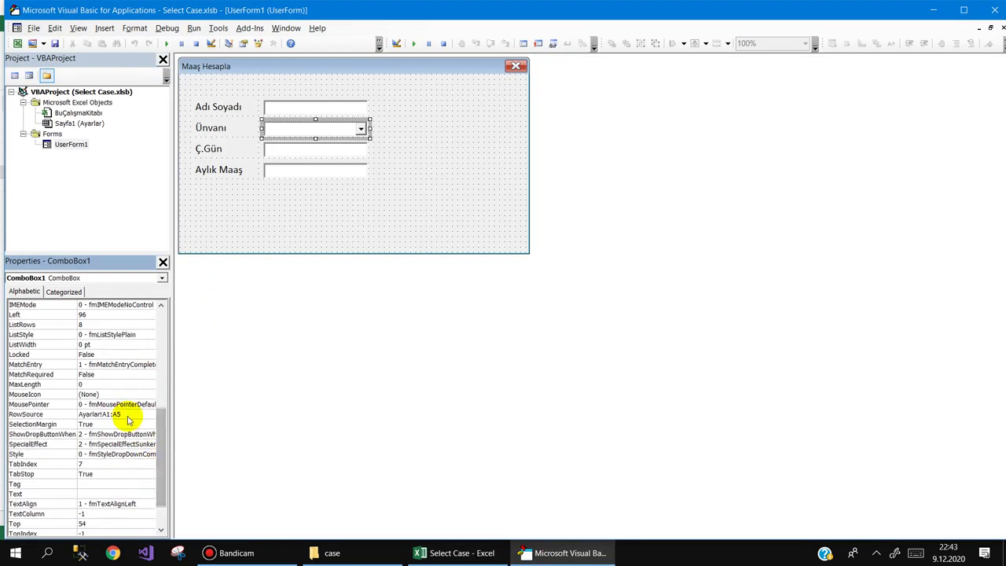
pyautogui.click(130, 414)
pyautogui.press('BackSpace')
pyautogui.write('4')
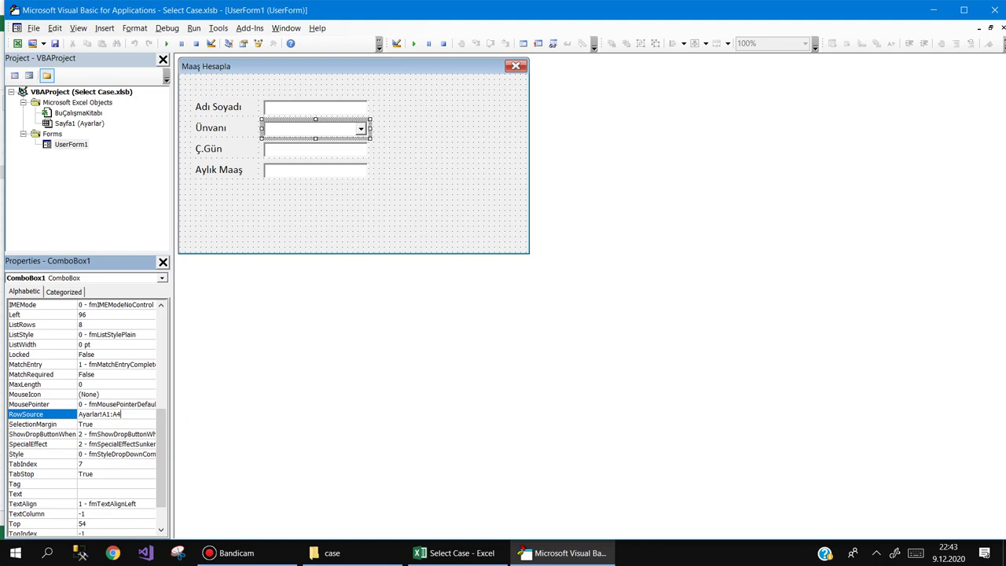
pyautogui.click(366, 225)
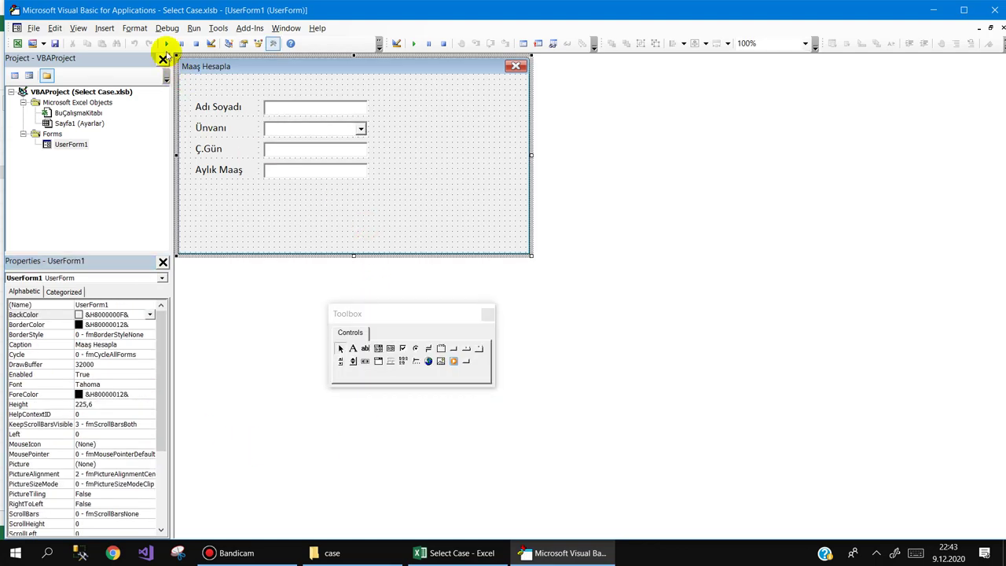
# - Test-run the form, confirm the Ünvanı list shows Memur, İşçi, Şef and Müdür, then close it
pyautogui.click(166, 43)
pyautogui.click(509, 242)
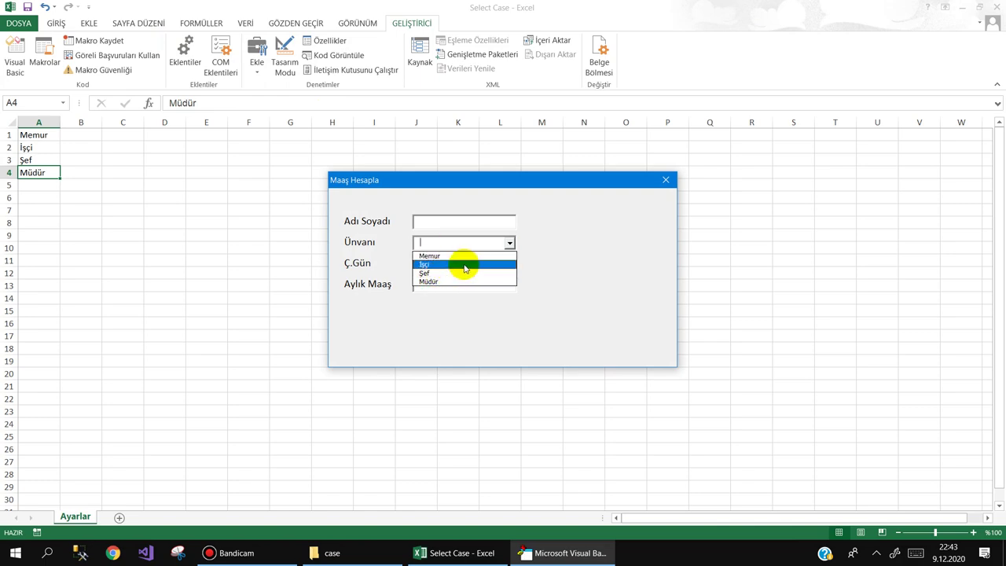
pyautogui.click(659, 179)
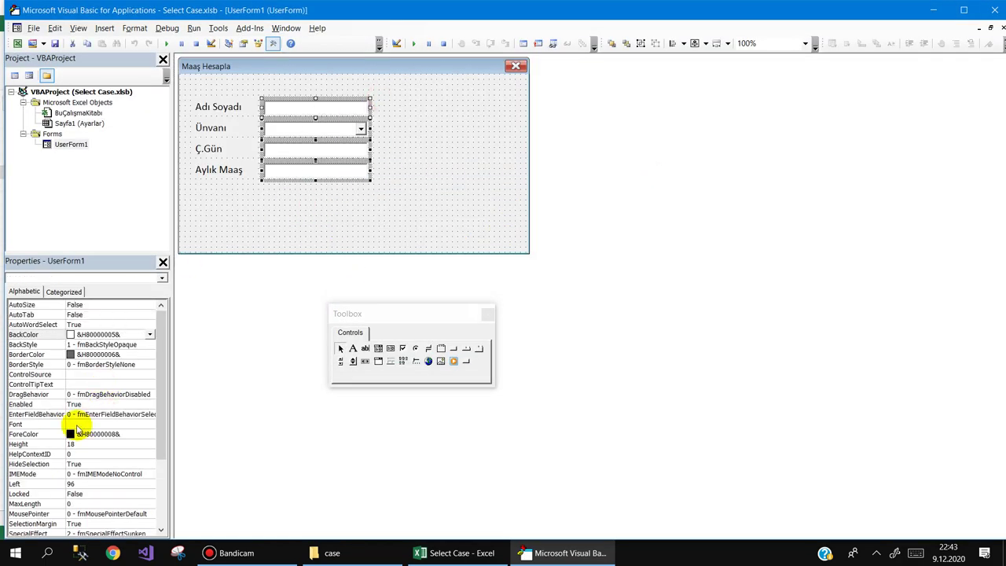
# - Set the four input boxes' font to Calibri 12 and run the Maaş Hesapla form
pyautogui.click(121, 424)
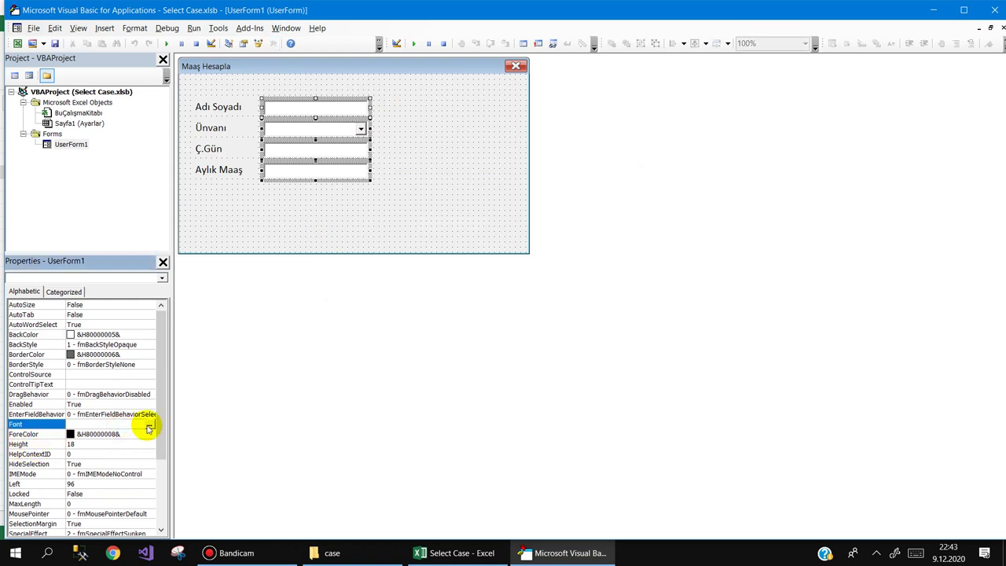
pyautogui.click(149, 424)
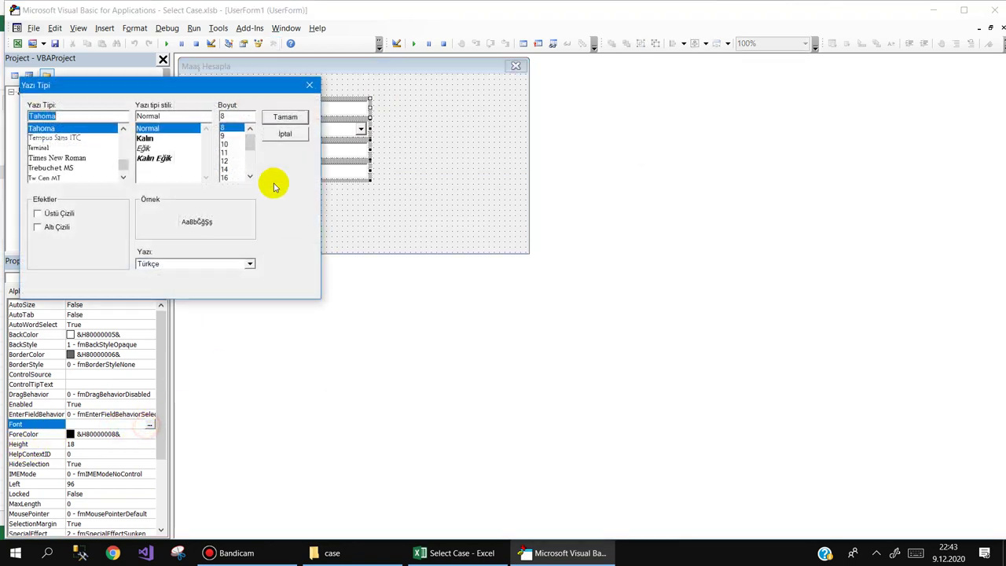
pyautogui.scroll(10, 75, 137)
pyautogui.click(71, 138)
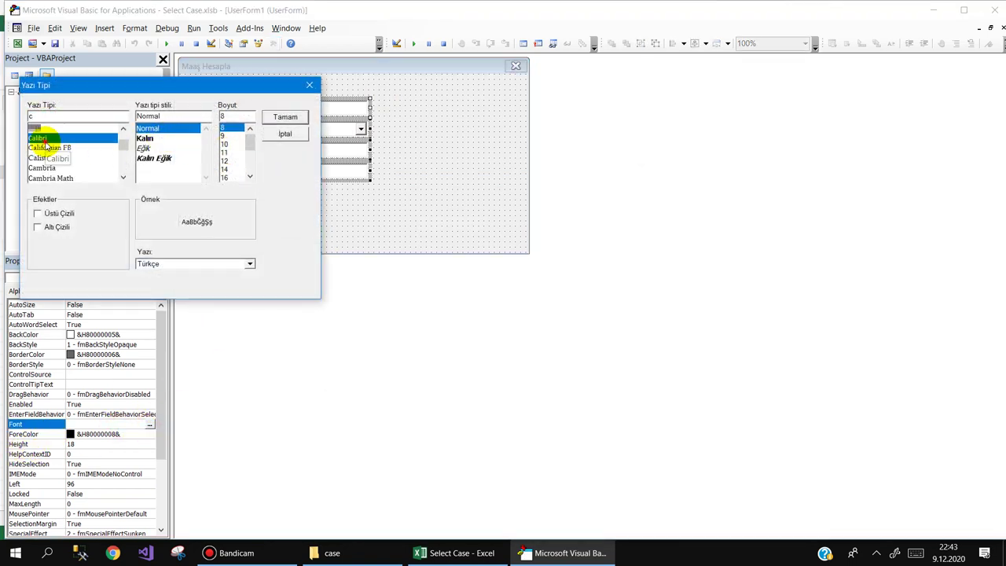
pyautogui.click(228, 160)
pyautogui.click(279, 117)
pyautogui.click(336, 205)
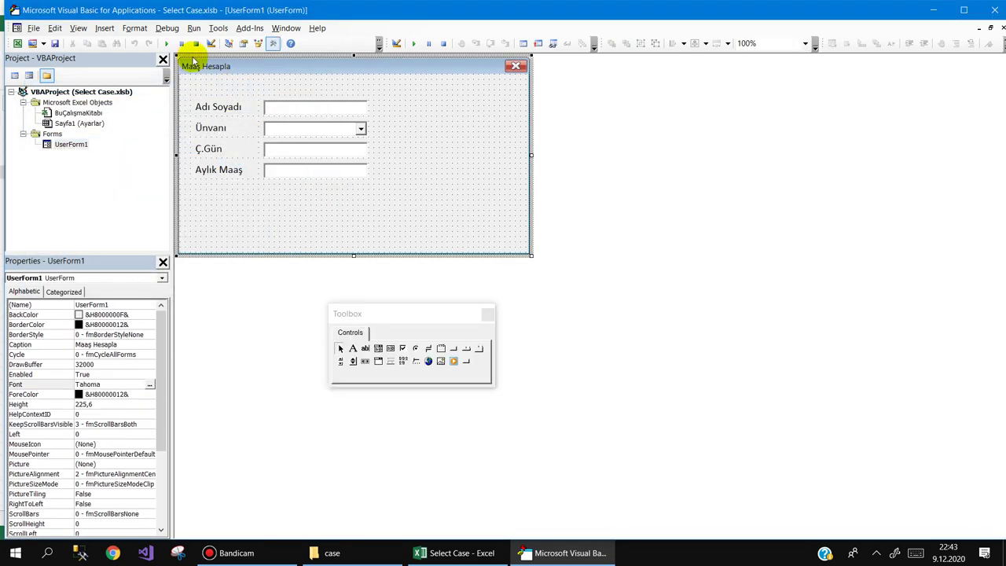
pyautogui.click(165, 43)
# - Fill the running form with a sample name, the Şef title and 30 in Ç.Gün
pyautogui.click(507, 240)
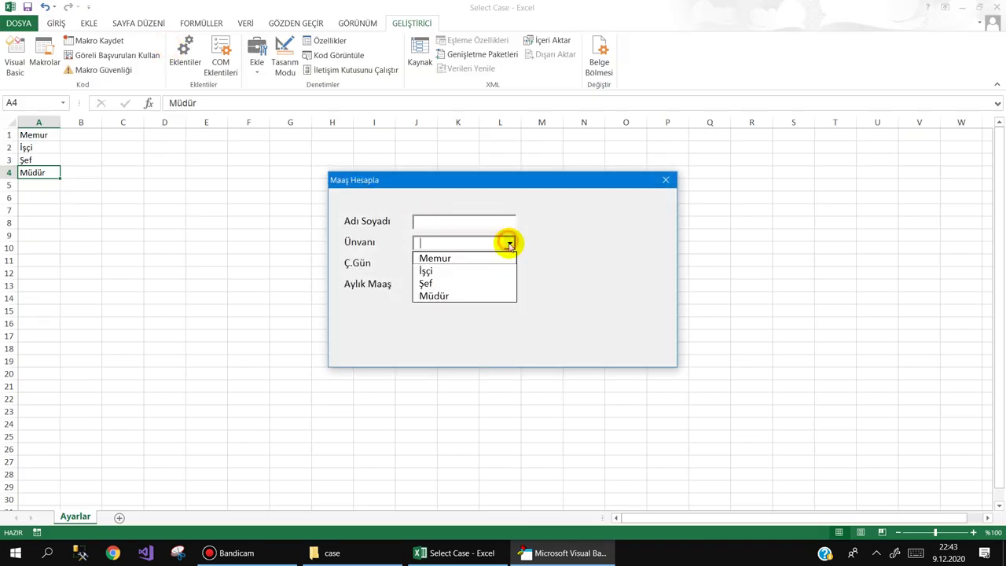
pyautogui.click(462, 268)
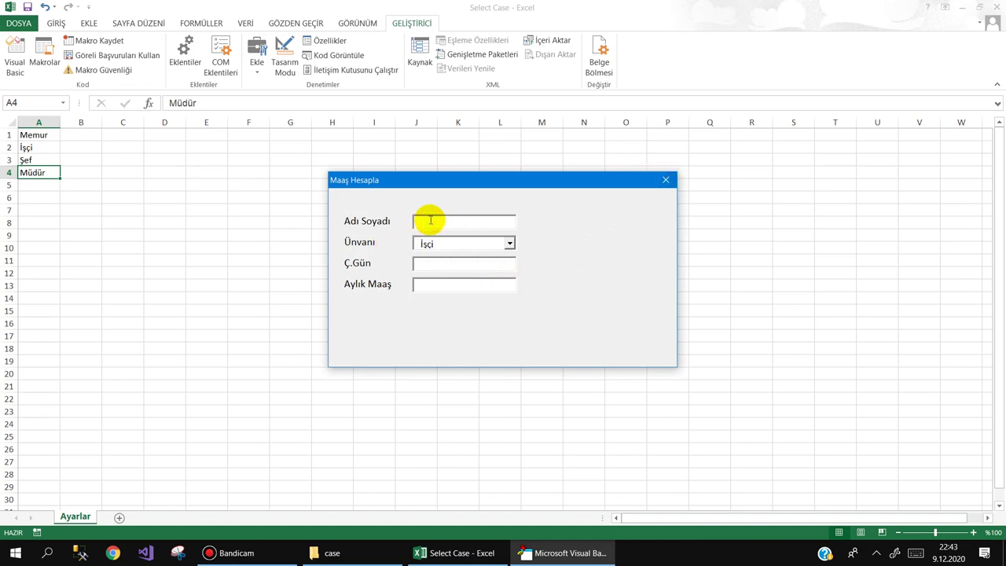
pyautogui.write('dfgdsf')
pyautogui.click(510, 245)
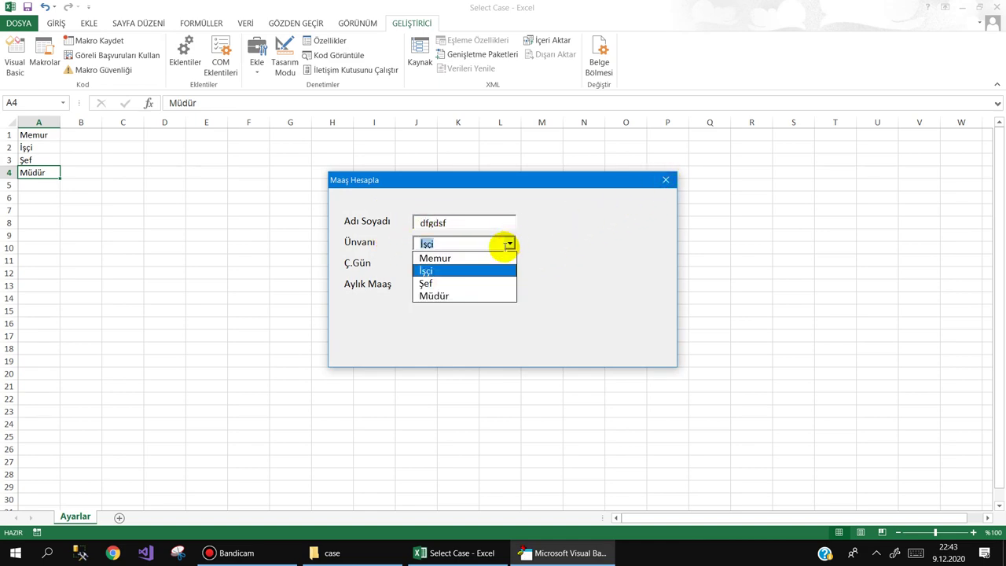
pyautogui.click(447, 282)
pyautogui.click(431, 265)
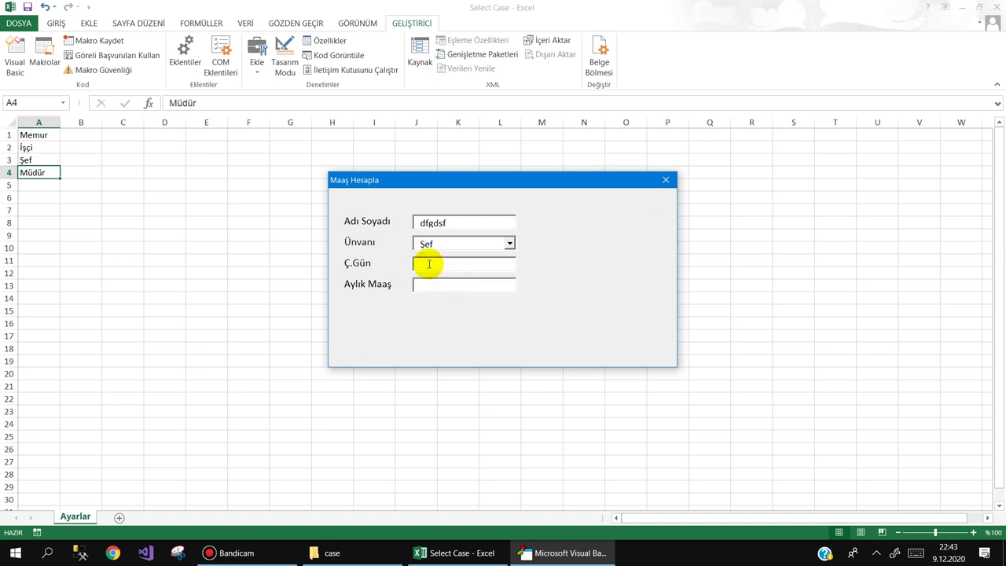
pyautogui.write('30')
# - Recheck the title list with Şef still chosen, then close the form to return to design
pyautogui.click(509, 244)
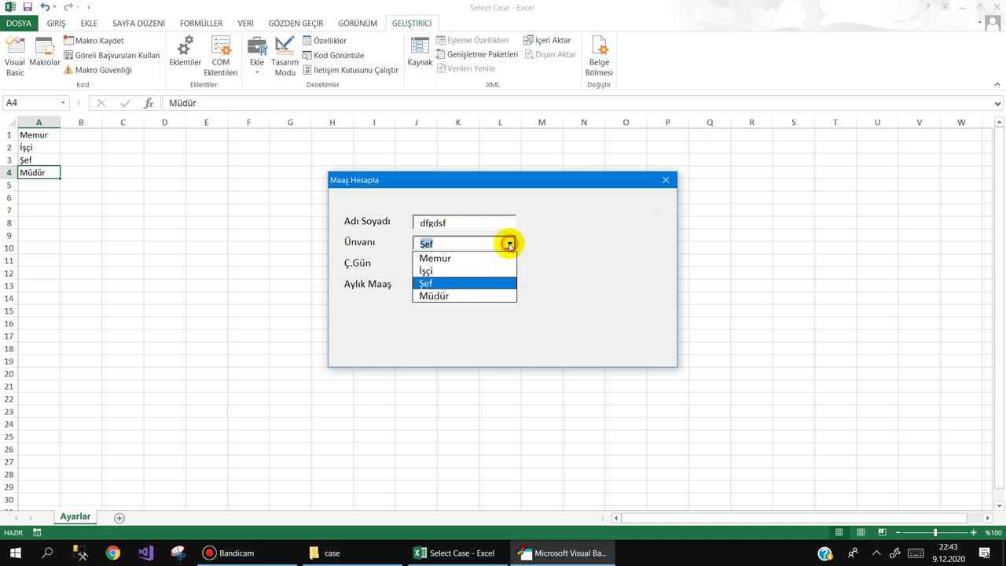
pyautogui.click(509, 244)
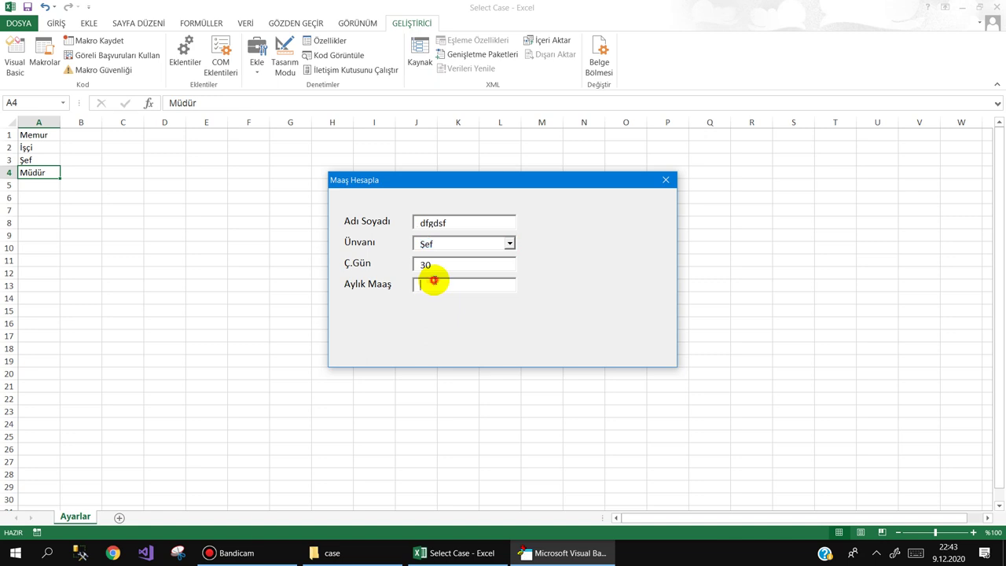
pyautogui.click(509, 244)
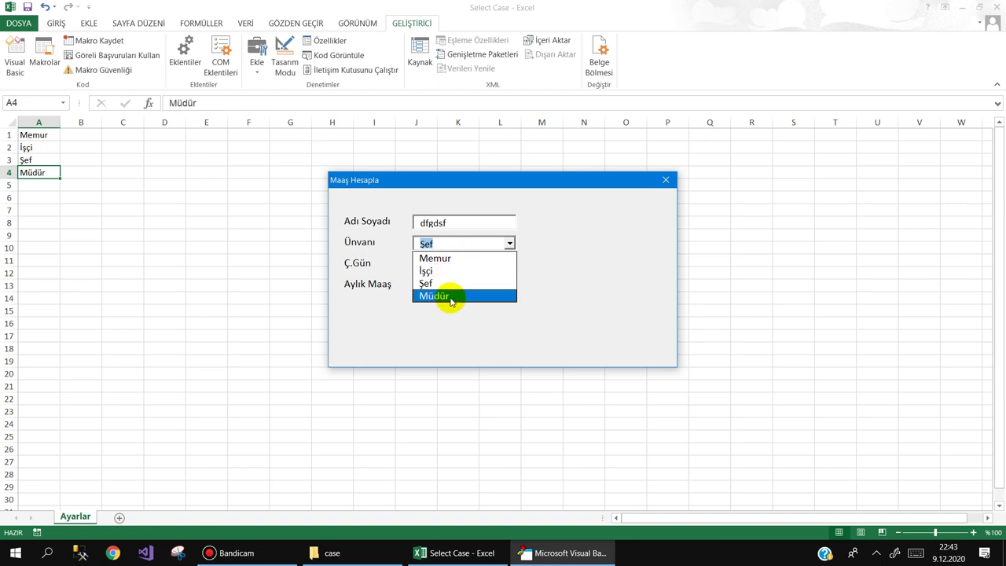
pyautogui.click(556, 251)
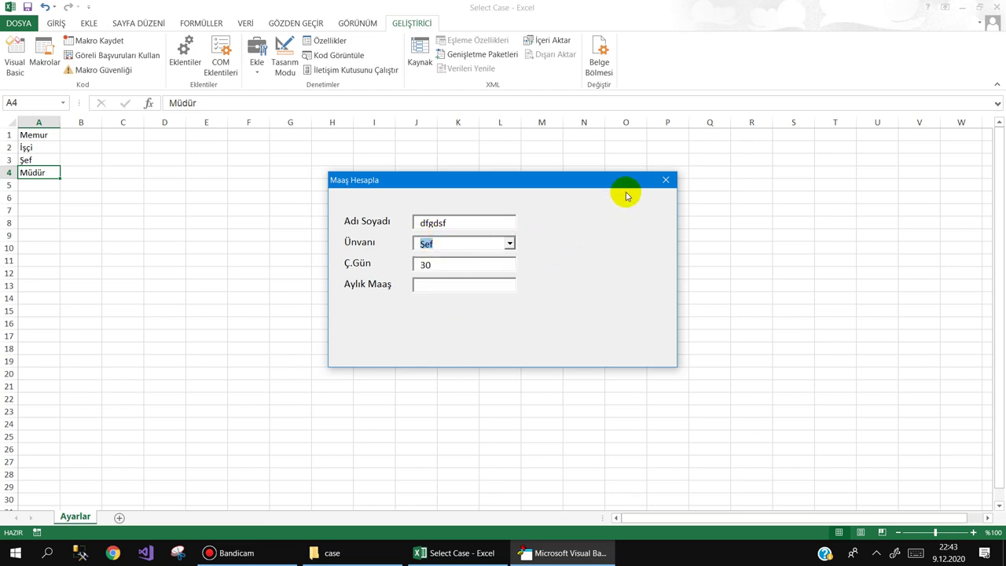
pyautogui.click(666, 180)
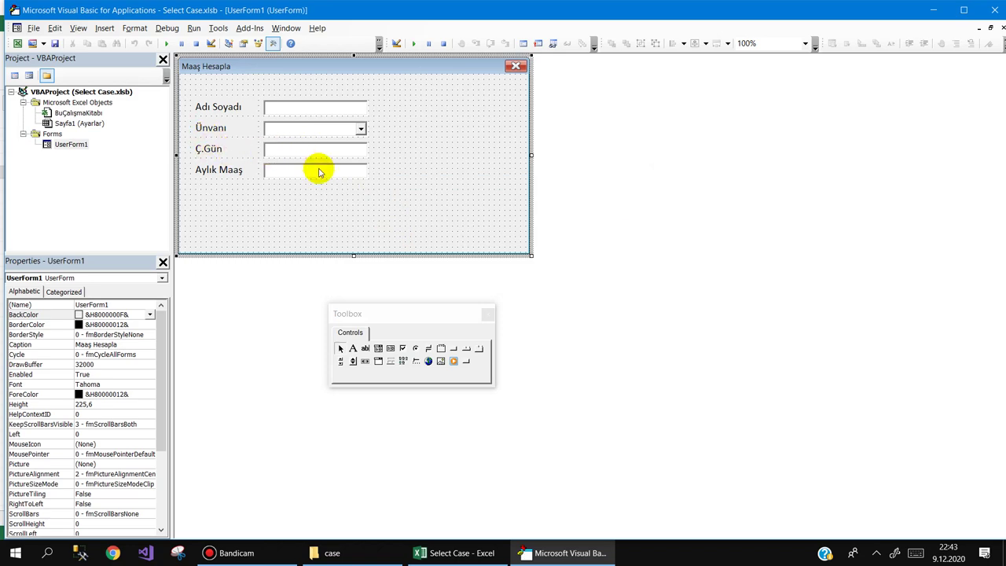
# - Reorder the rows so Ç.Gün sits under Adı Soyadı and Aylık Maaş follows Ünvanı
pyautogui.click(209, 128)
pyautogui.keyDown('ctrl'); pyautogui.click(311, 131); pyautogui.keyUp('ctrl')
pyautogui.moveTo(320, 184); pyautogui.dragTo(236, 141)
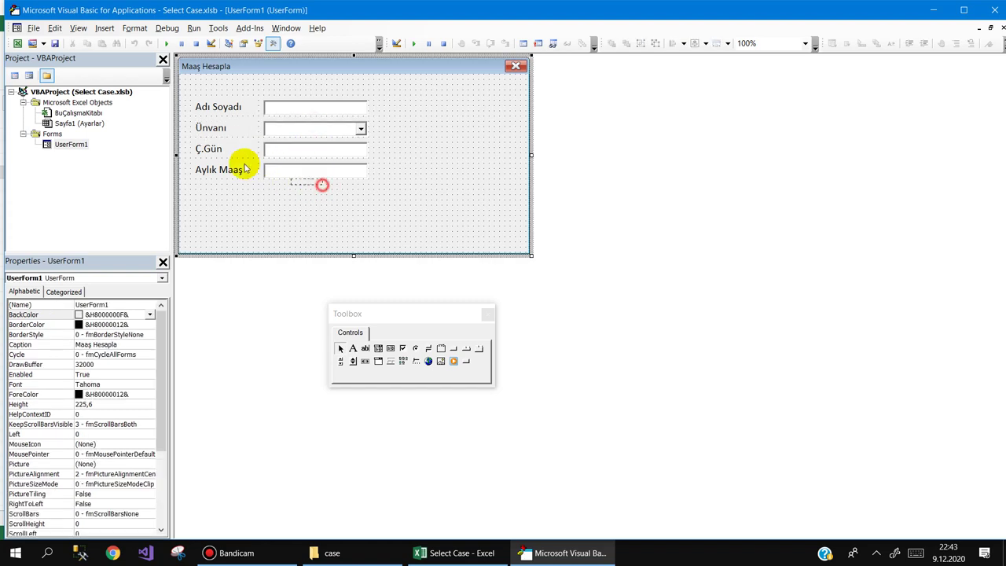
pyautogui.moveTo(289, 160); pyautogui.dragTo(292, 181)
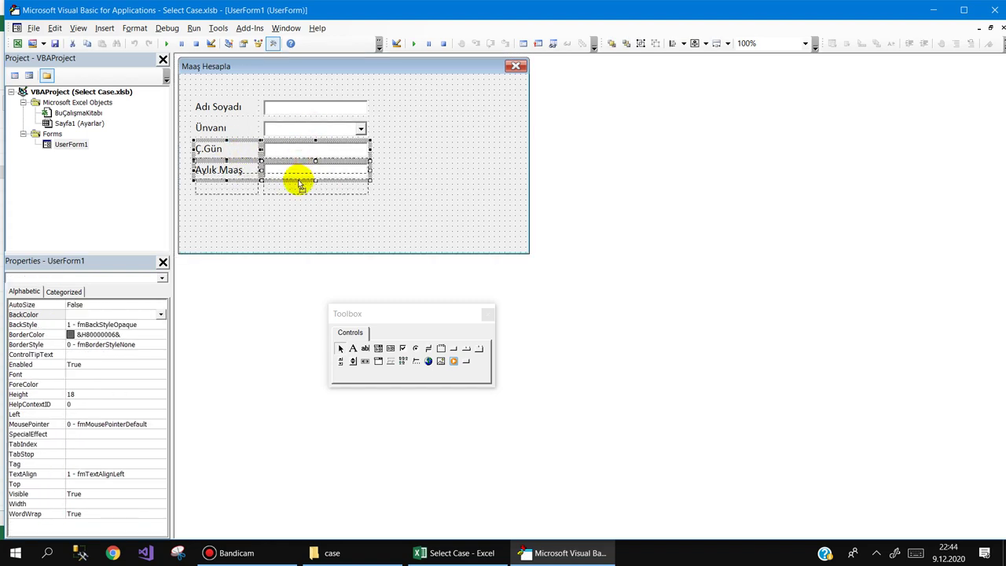
pyautogui.moveTo(386, 124)
pyautogui.mouseDown()
pyautogui.moveTo(240, 135)
pyautogui.moveTo(290, 157)
pyautogui.mouseUp()
pyautogui.moveTo(407, 162)
pyautogui.mouseDown()
pyautogui.moveTo(251, 164)
pyautogui.moveTo(284, 122)
pyautogui.mouseUp()
pyautogui.click(411, 132)
pyautogui.click(327, 102)
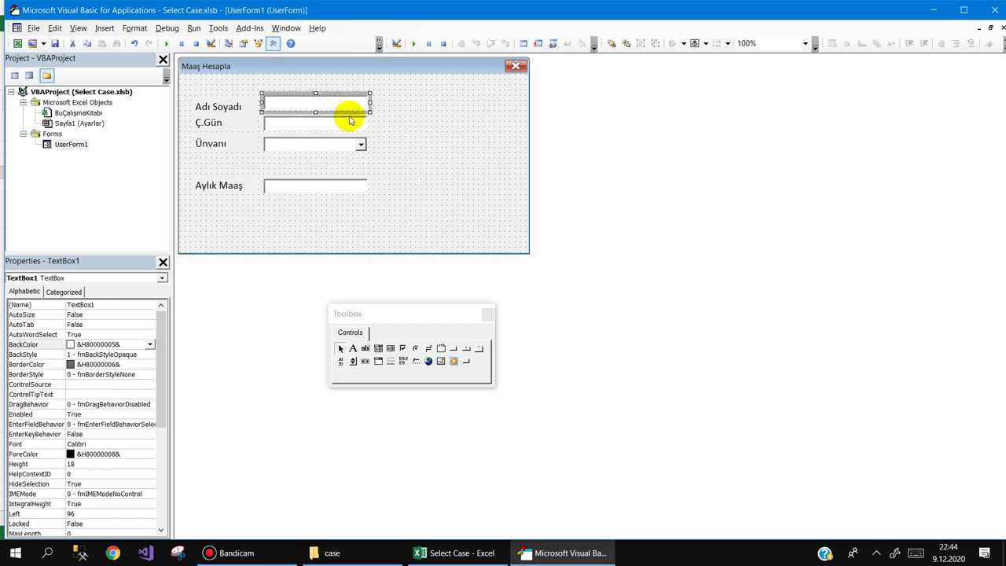
pyautogui.click(393, 135)
pyautogui.moveTo(377, 214); pyautogui.dragTo(207, 181)
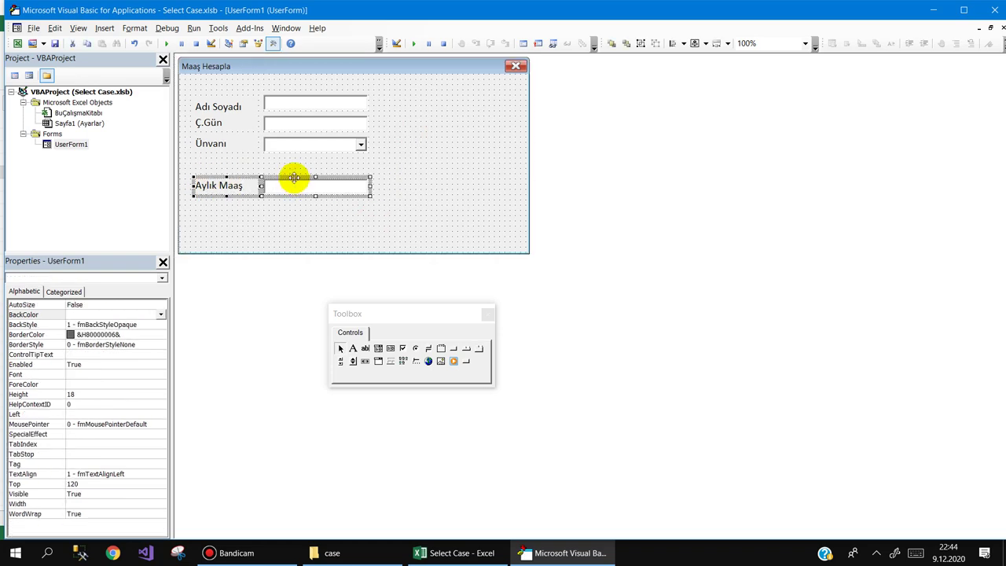
pyautogui.moveTo(294, 178); pyautogui.dragTo(292, 157)
# - Shrink the form to fit the rows and set all four input boxes' Height to 20
pyautogui.click(291, 199)
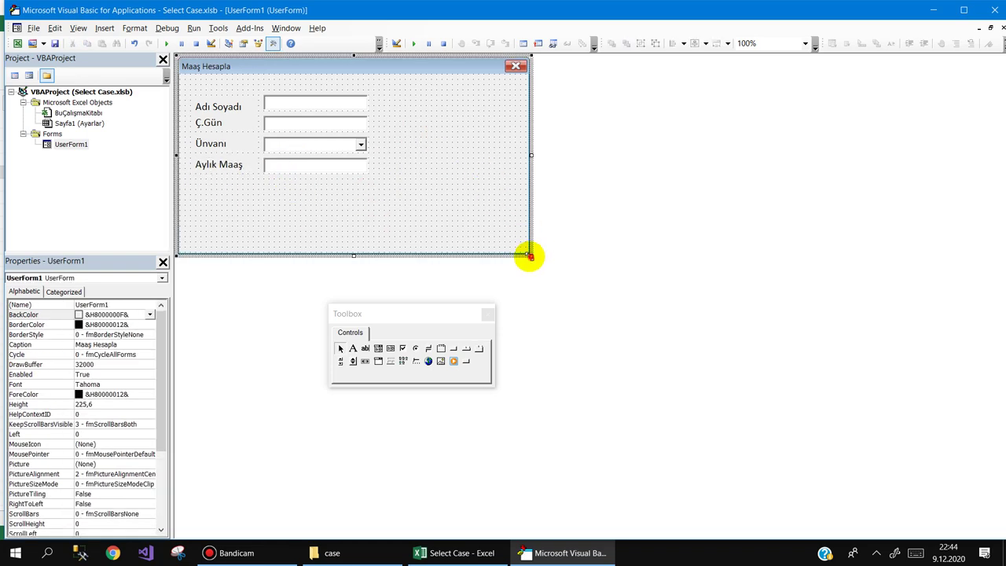
pyautogui.moveTo(530, 255); pyautogui.dragTo(434, 229)
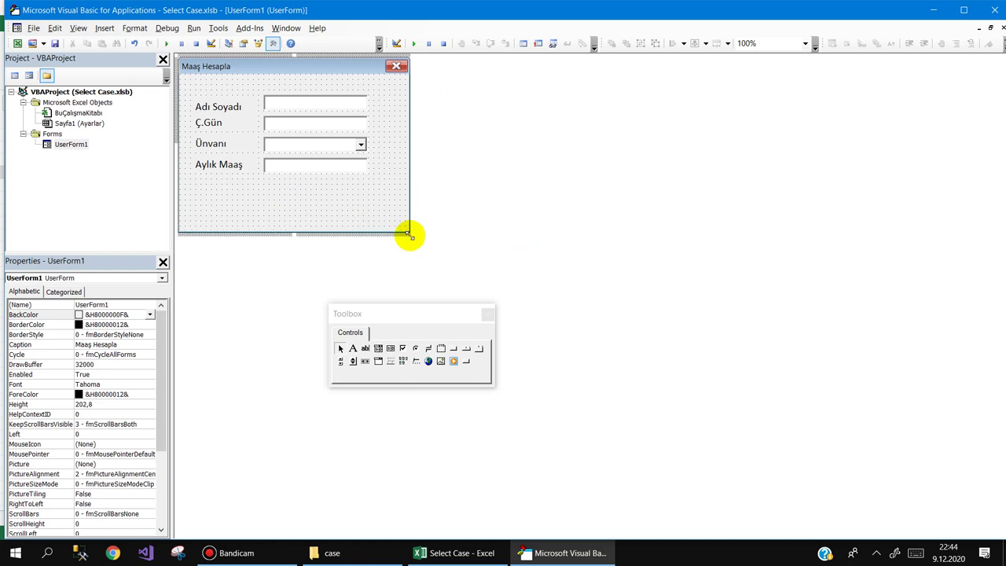
pyautogui.click(335, 191)
pyautogui.moveTo(320, 187); pyautogui.dragTo(313, 101)
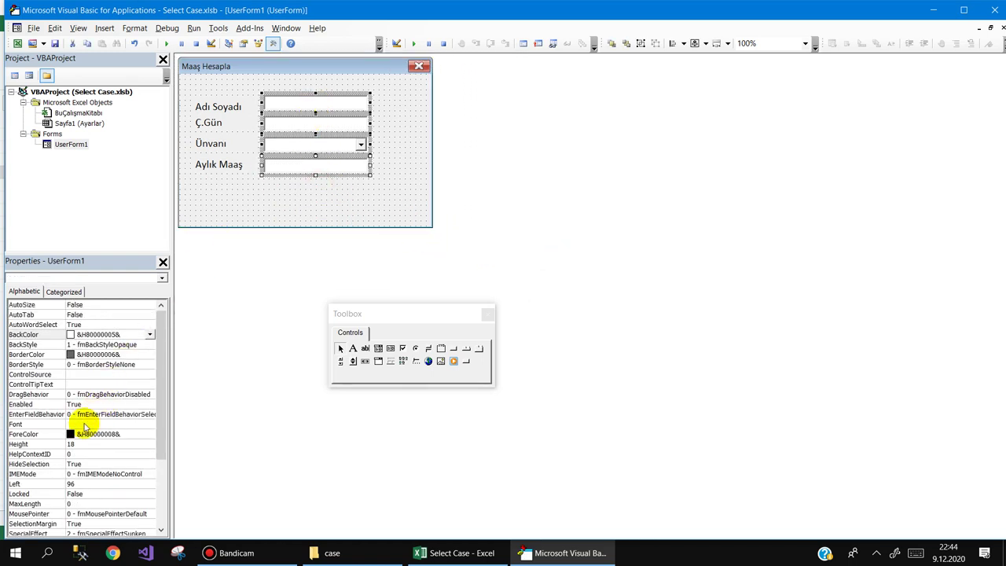
pyautogui.click(23, 445)
pyautogui.write('20')
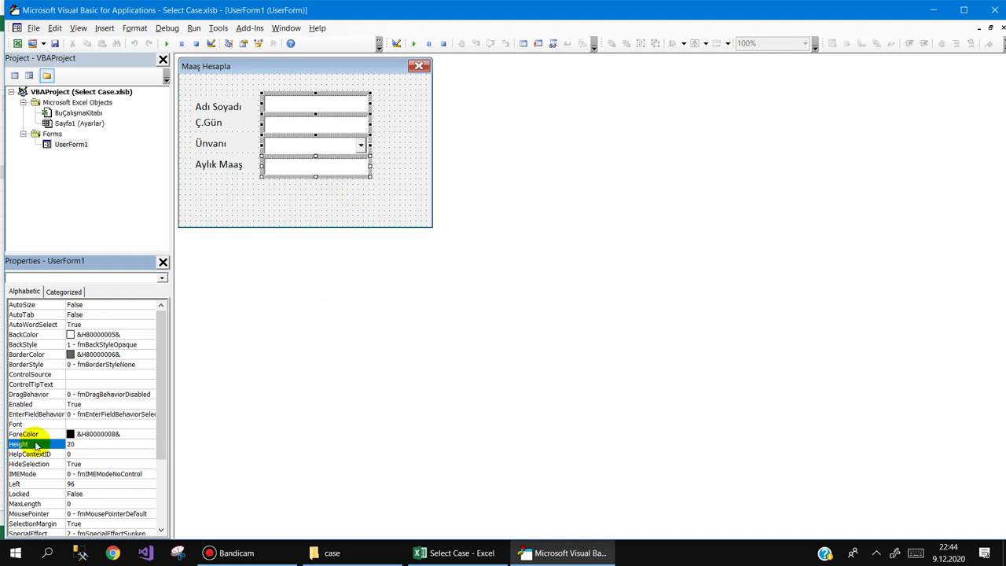
pyautogui.click(305, 196)
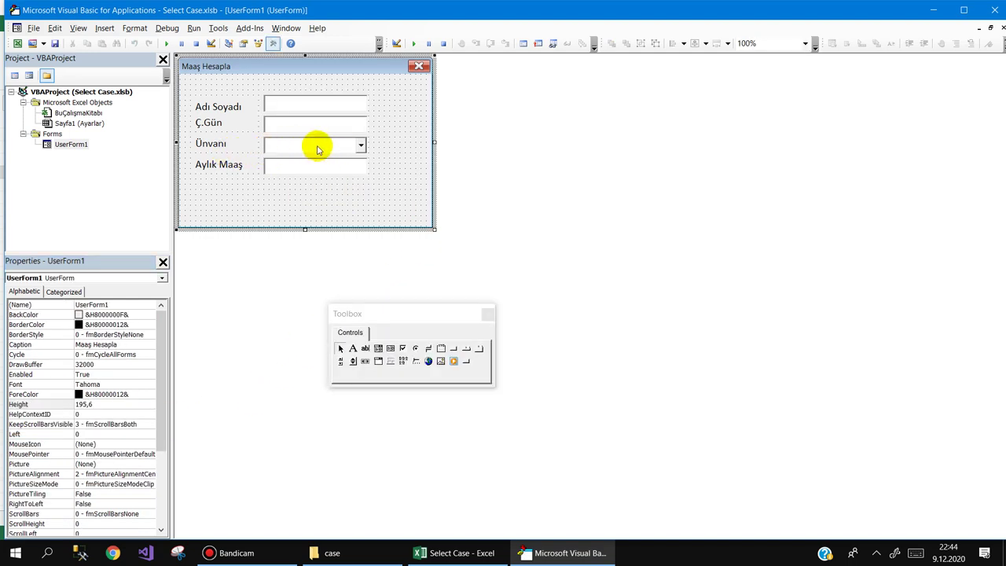
# - Name the Ç.Gün box txtCGun and the Ünvanı dropdown cbUnvan
pyautogui.click(288, 107)
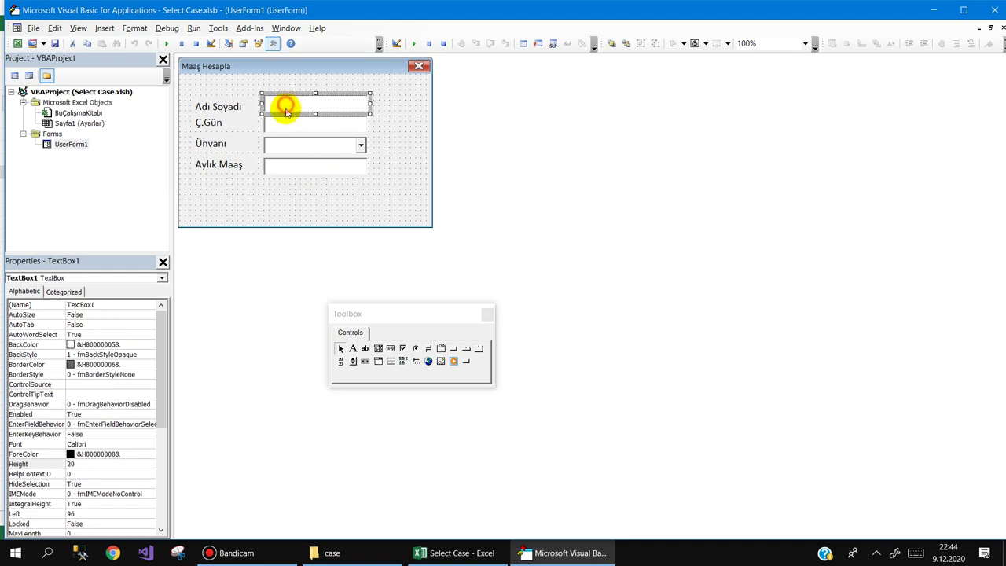
pyautogui.click(280, 126)
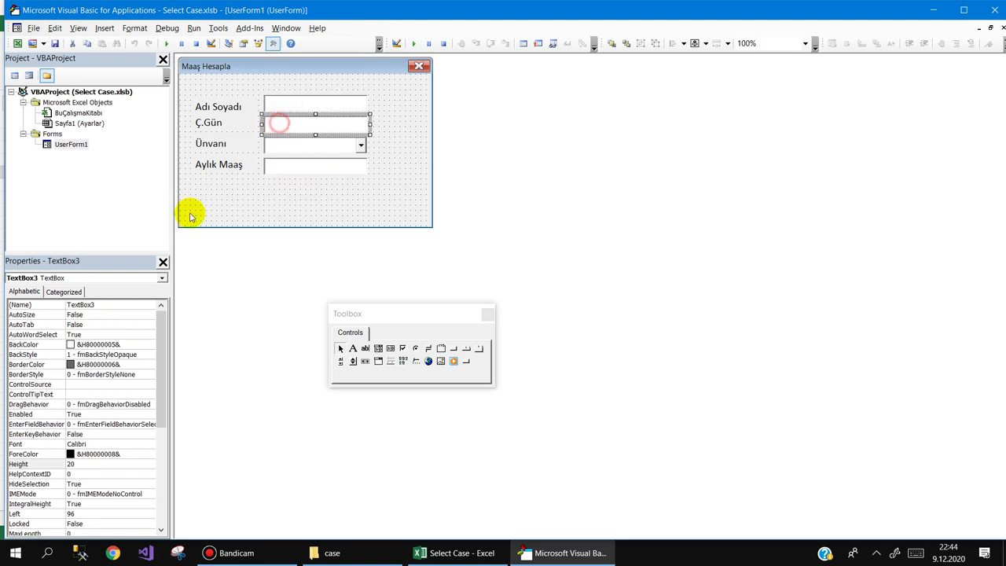
pyautogui.click(57, 305)
pyautogui.write('txtCGun')
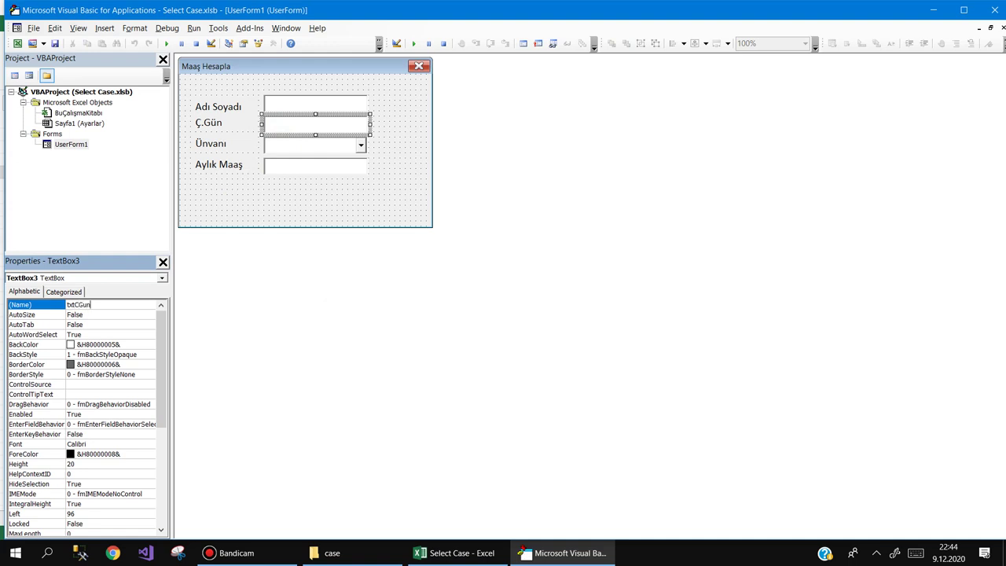
pyautogui.press('Return')
pyautogui.click(294, 145)
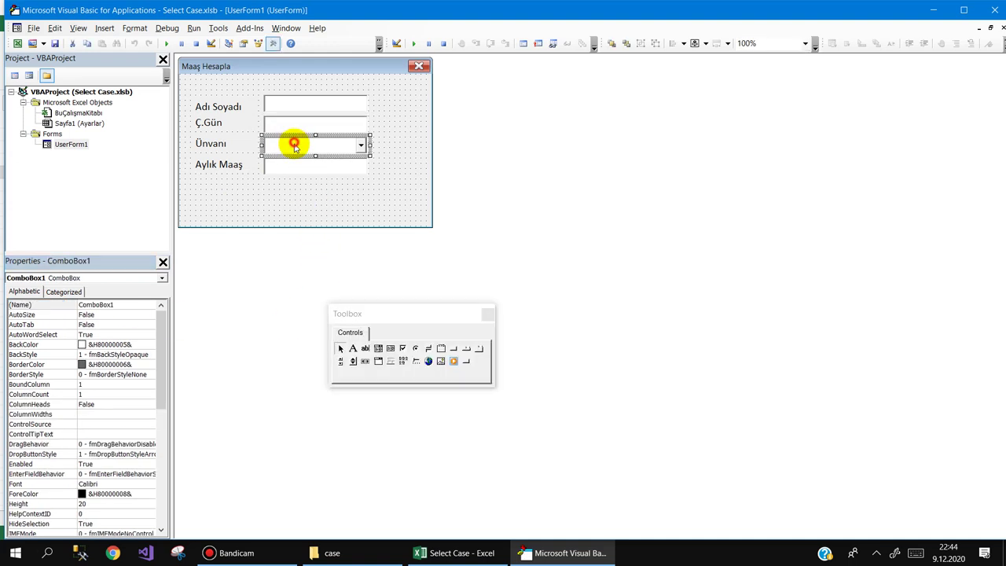
pyautogui.click(61, 304)
pyautogui.write('cbUnv')
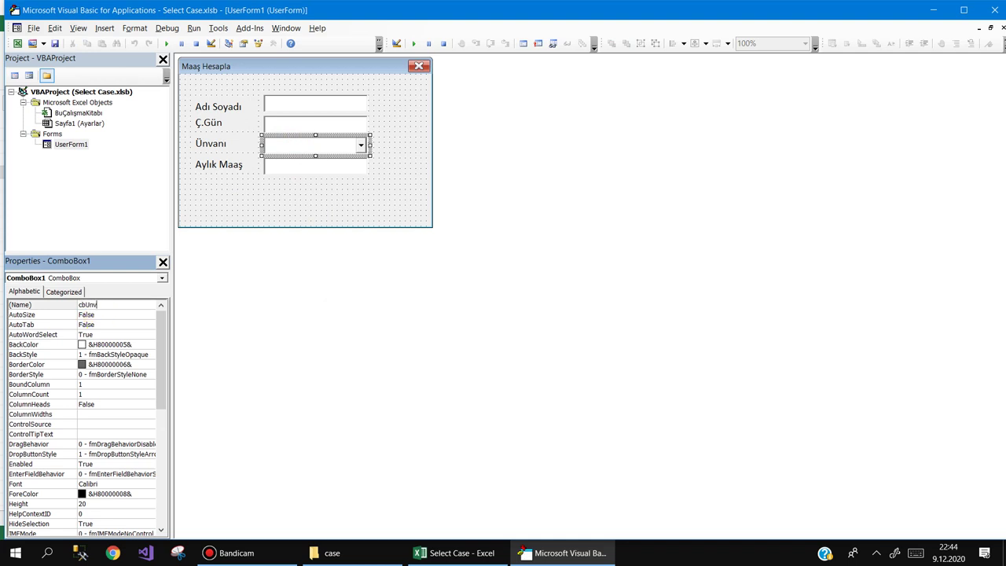
pyautogui.press('Return')
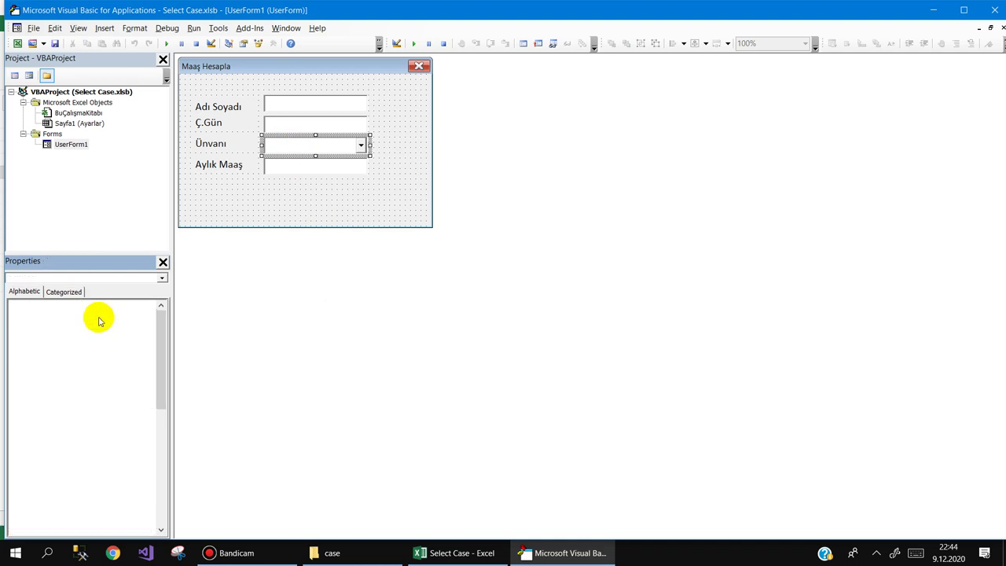
# - Name the Aylık Maaş box txtMaas and the Adı Soyadı box txtAdSoyad
pyautogui.click(291, 167)
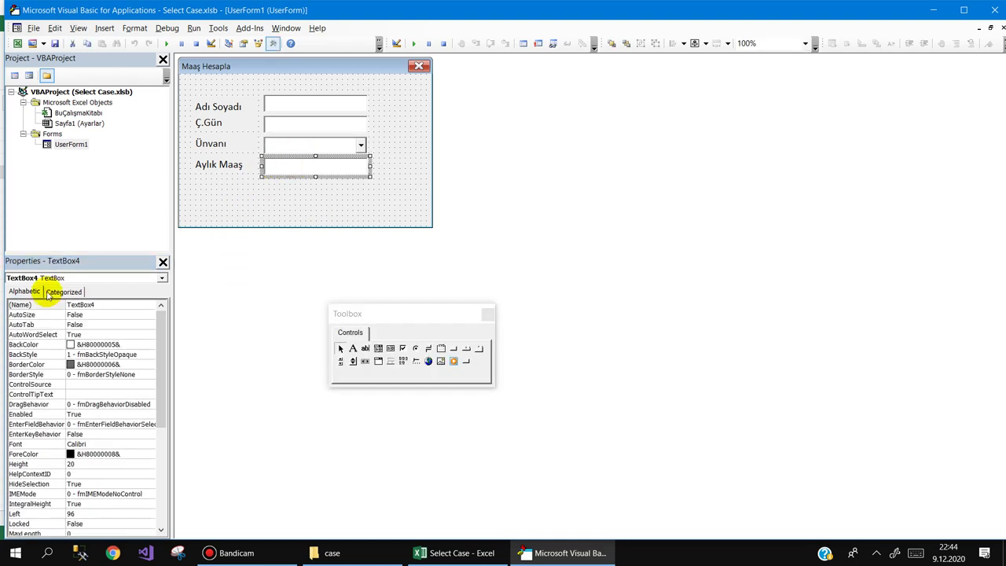
pyautogui.click(45, 304)
pyautogui.write('txtMaas')
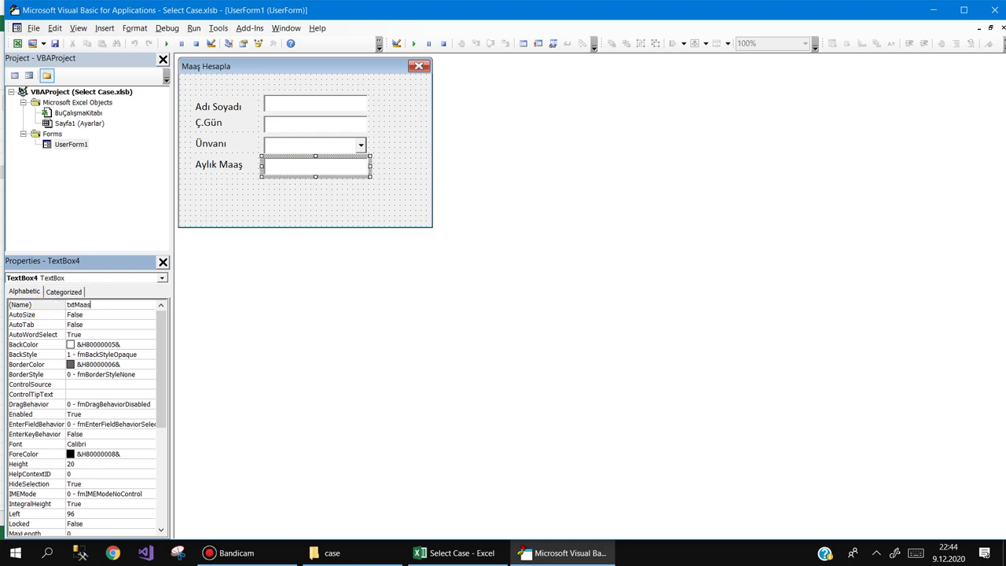
pyautogui.press('Return')
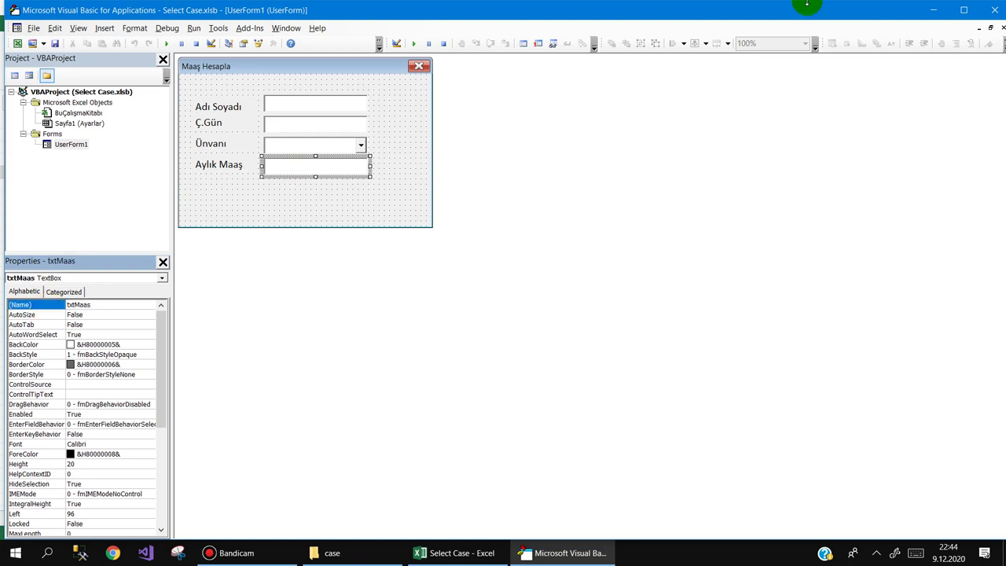
pyautogui.click(330, 98)
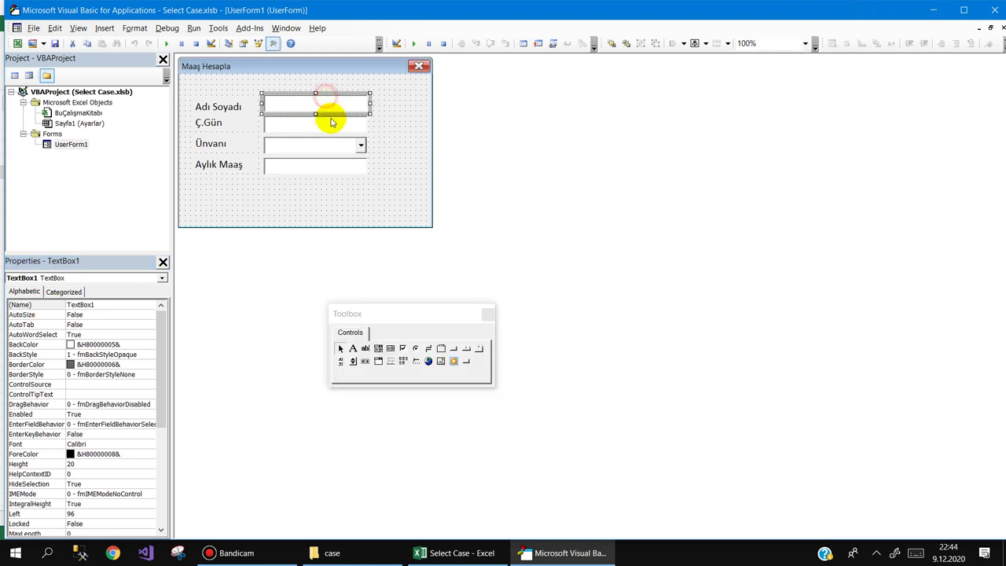
pyautogui.click(53, 307)
pyautogui.write('txtAdSoyad')
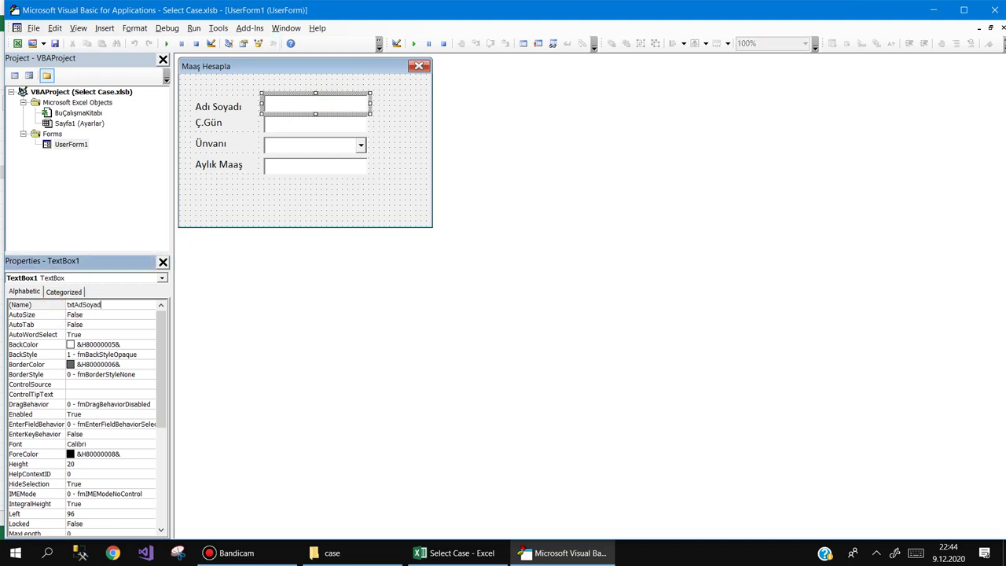
pyautogui.press('Return')
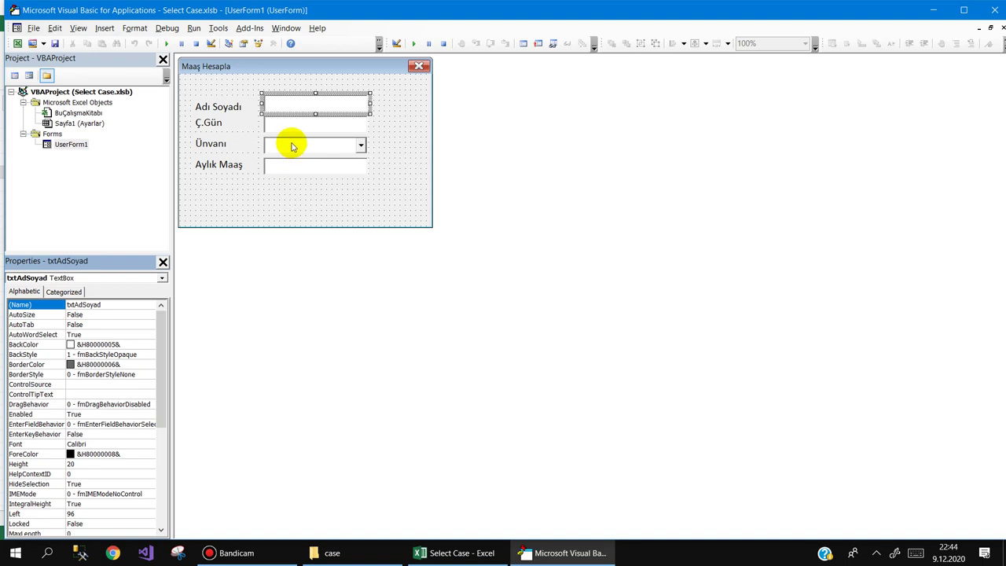
# - Create the cbUnvan_Change event procedure for the Ünvanı combo box
pyautogui.doubleClick(291, 146)
pyautogui.click(629, 62)
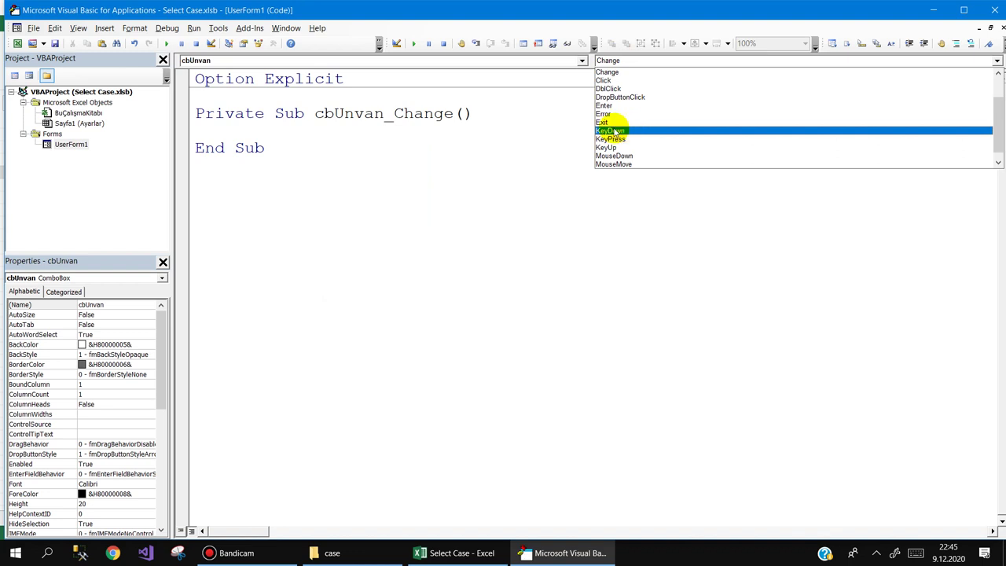
pyautogui.click(608, 73)
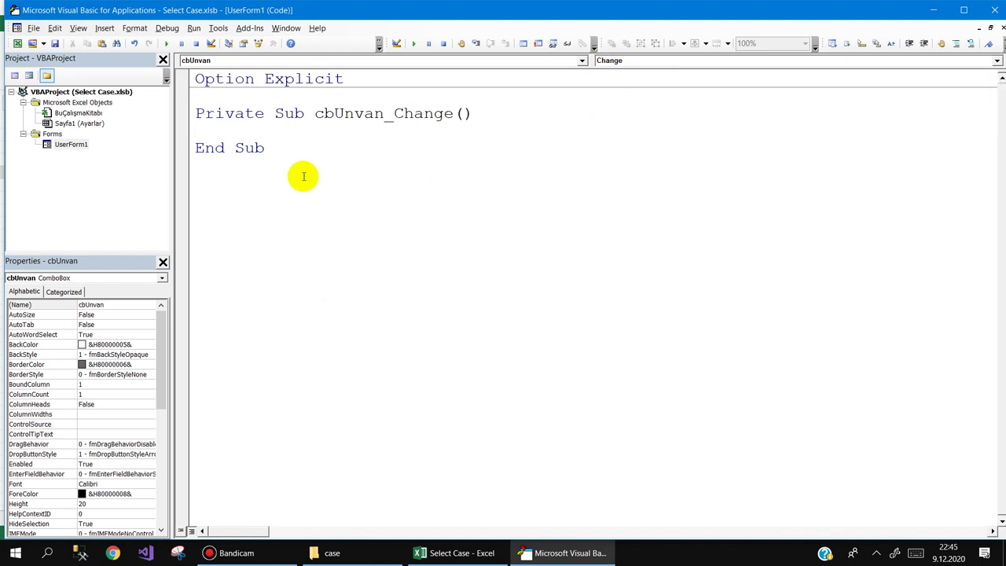
# - Write an If Val(txtCGun.Value) > 0 Then … End If block with empty lines inside
pyautogui.click(202, 130)
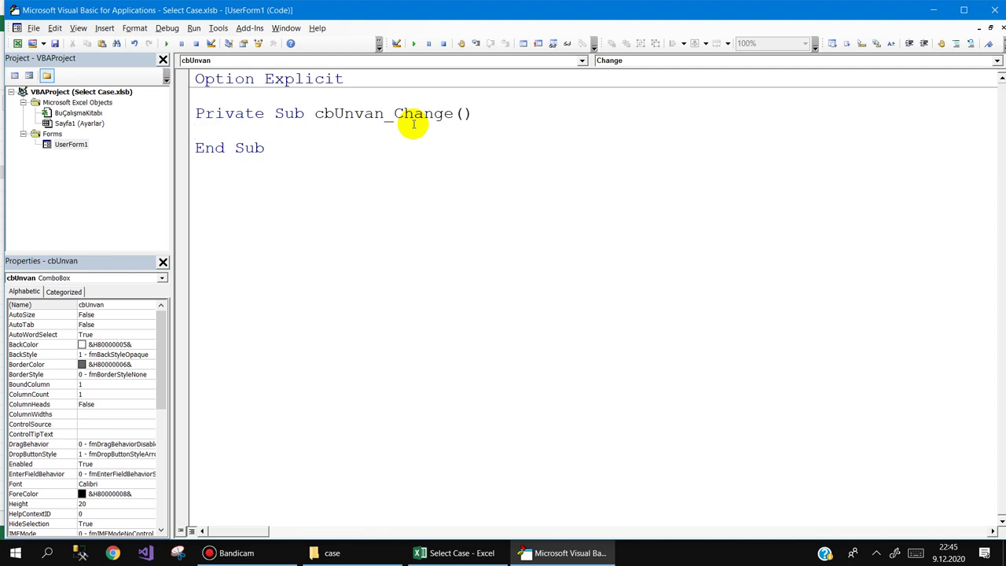
pyautogui.write('if val')
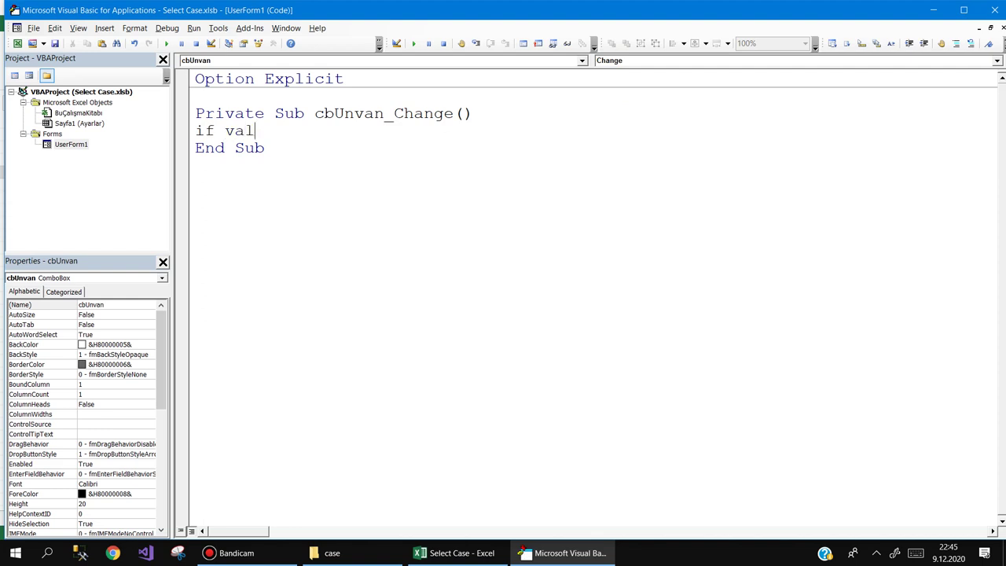
pyautogui.write('(')
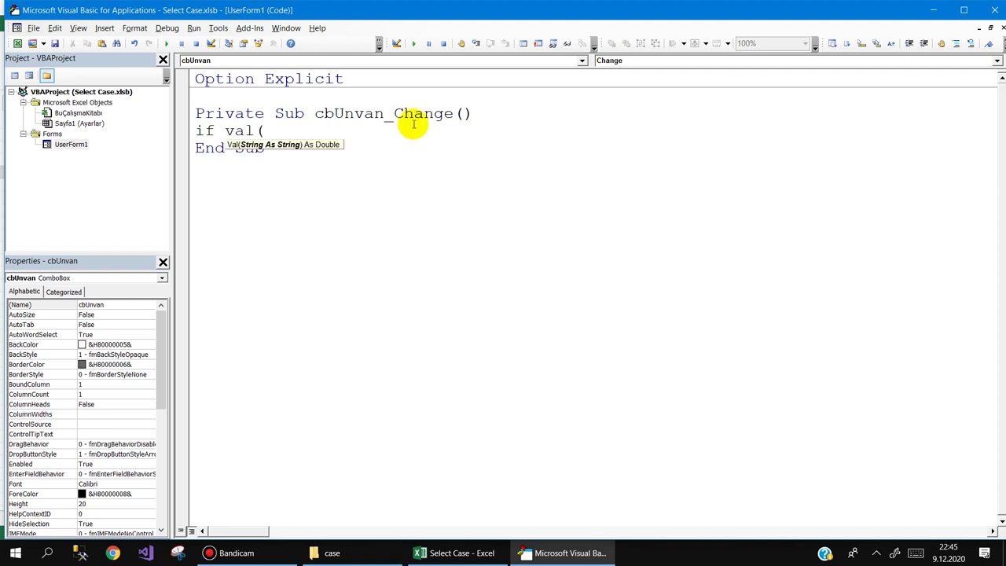
pyautogui.write('txtCGun')
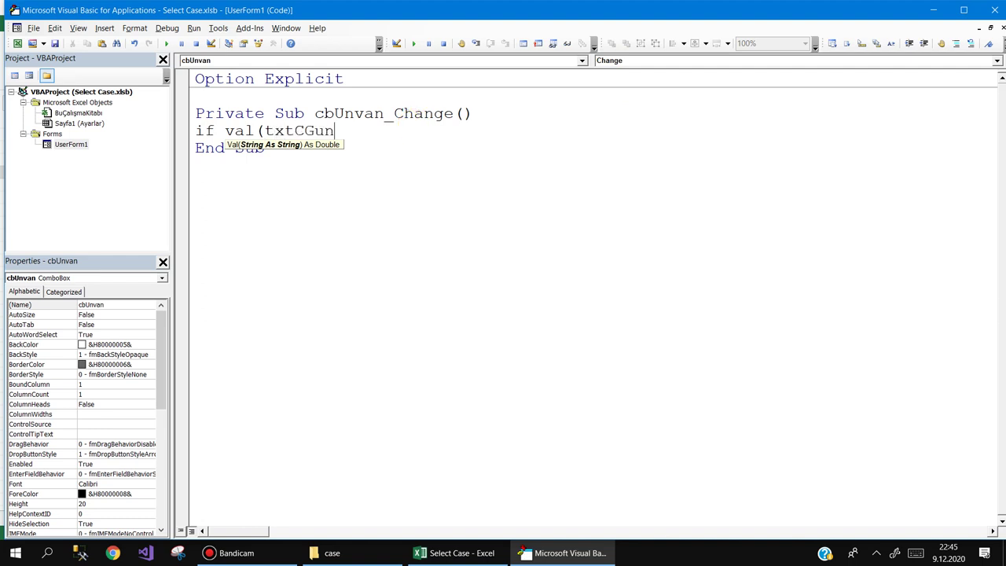
pyautogui.write('.v')
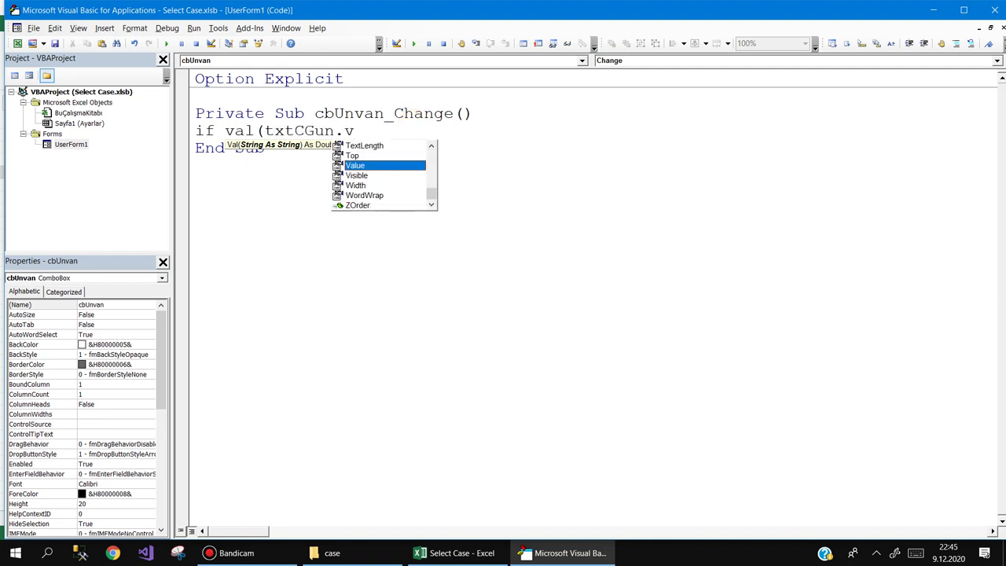
pyautogui.write(')')
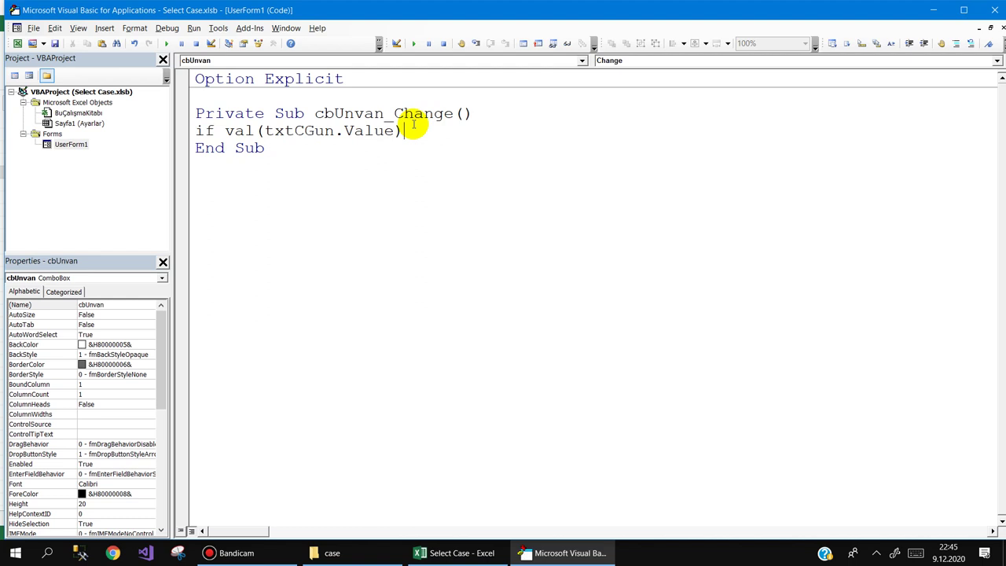
pyautogui.write('<')
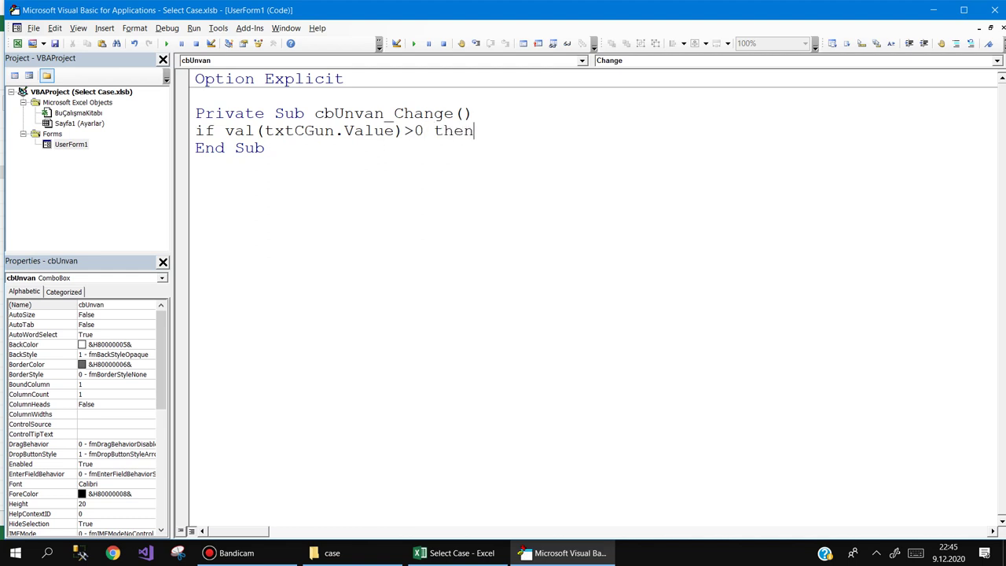
pyautogui.press('Return')
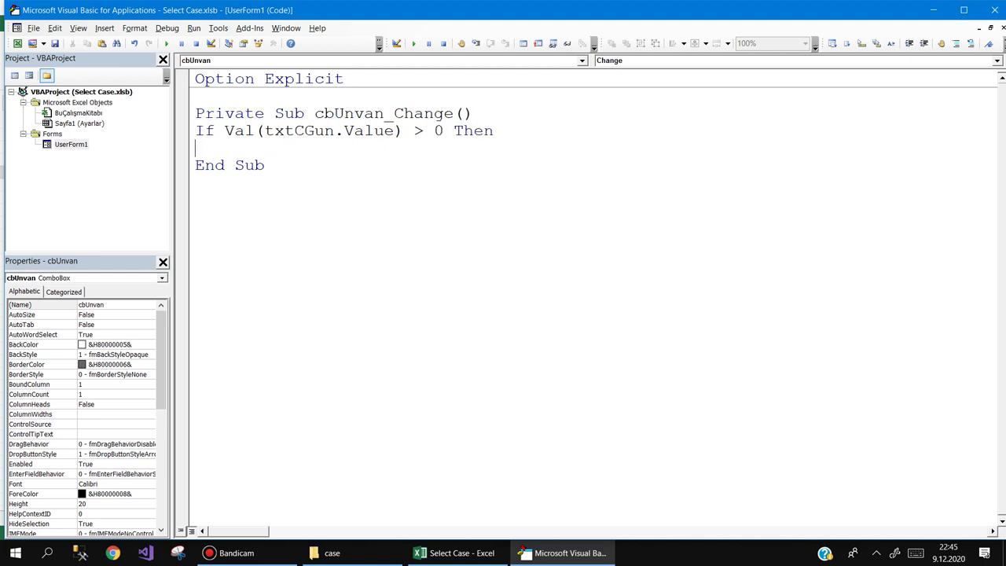
pyautogui.press('Return')
pyautogui.press('Return')
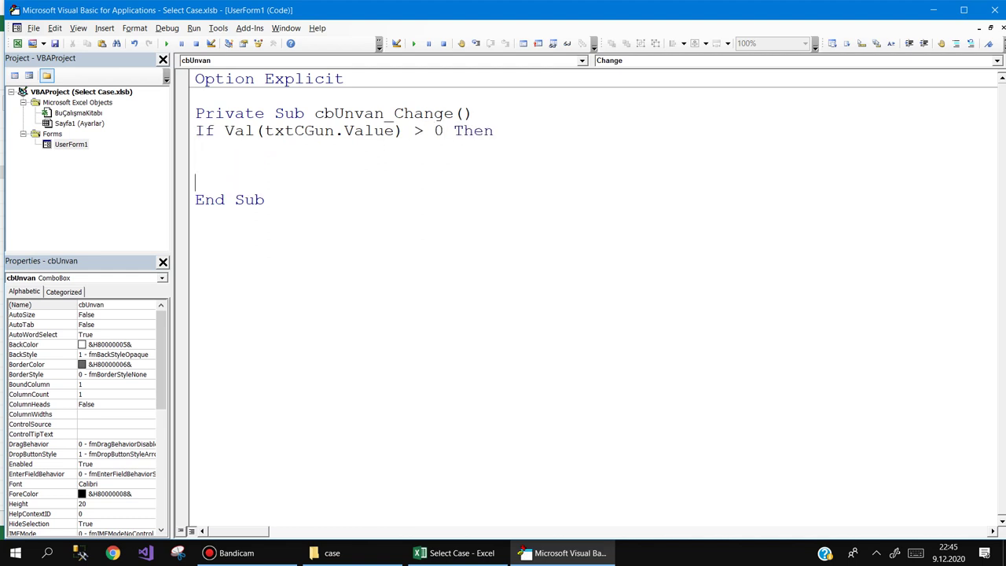
pyautogui.press('Return')
pyautogui.write('end if')
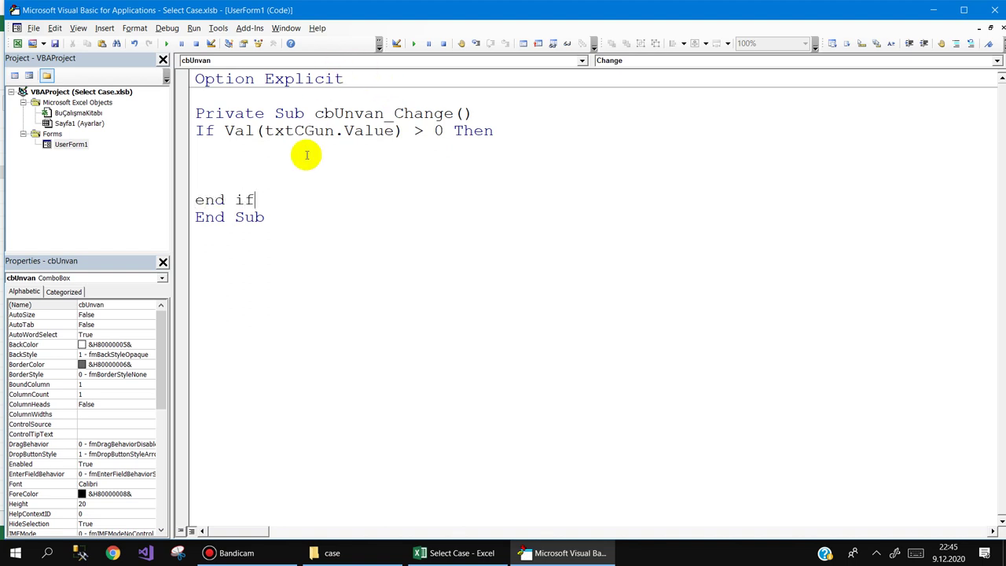
pyautogui.click(292, 153)
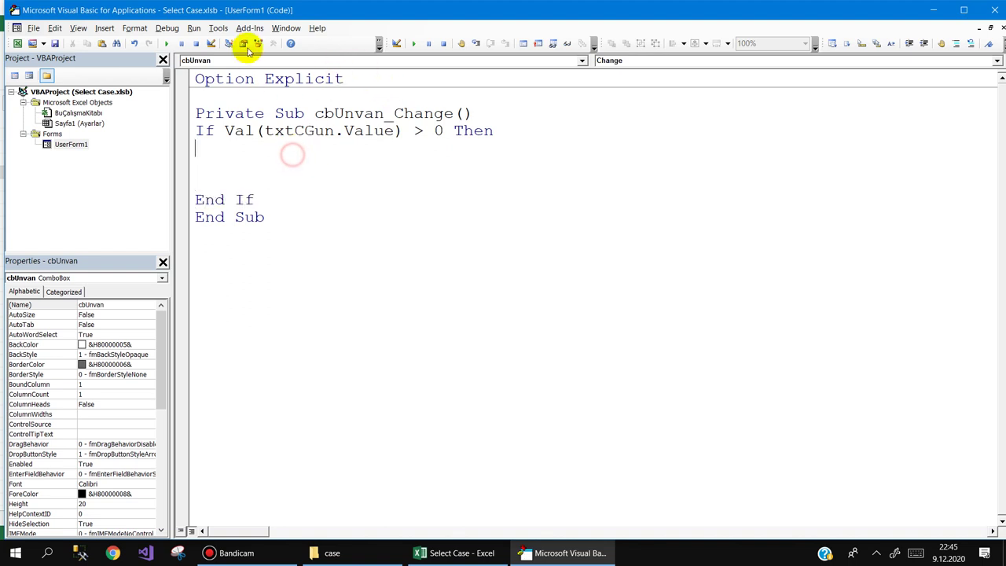
pyautogui.click(249, 29)
pyautogui.moveTo(216, 29)
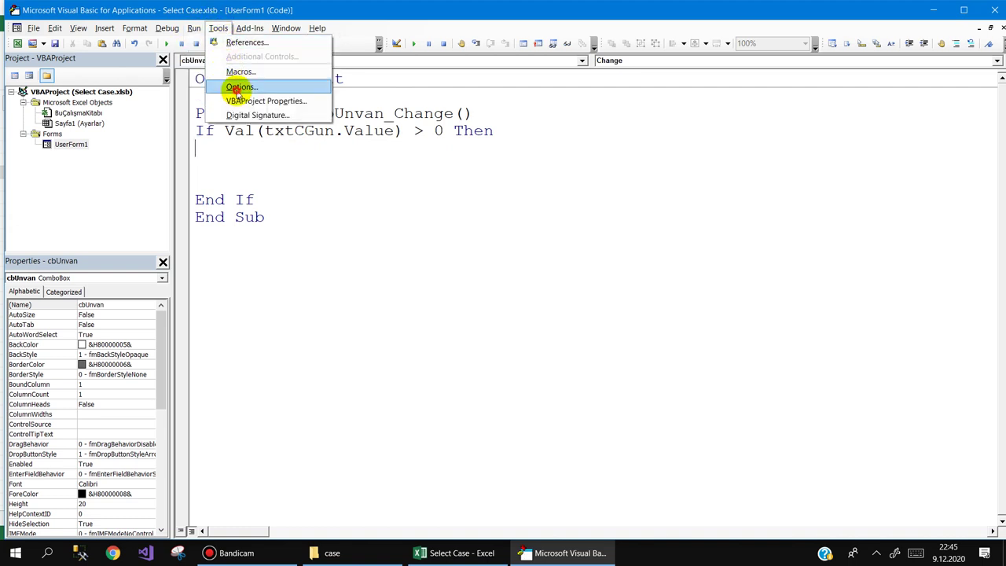
# - Change the code font size to 24 under Options > Editor Format and confirm with Tamam
pyautogui.click(239, 92)
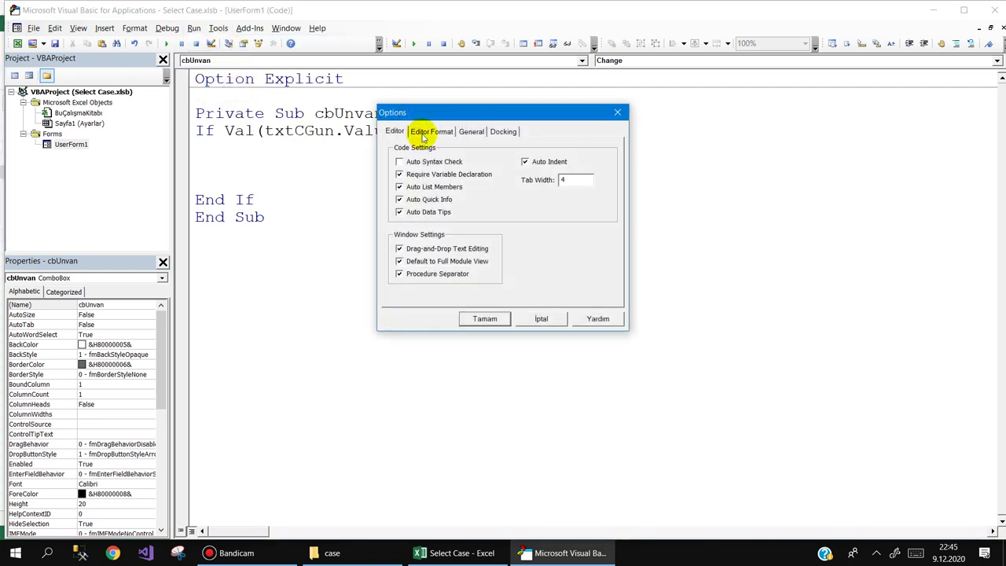
pyautogui.click(435, 132)
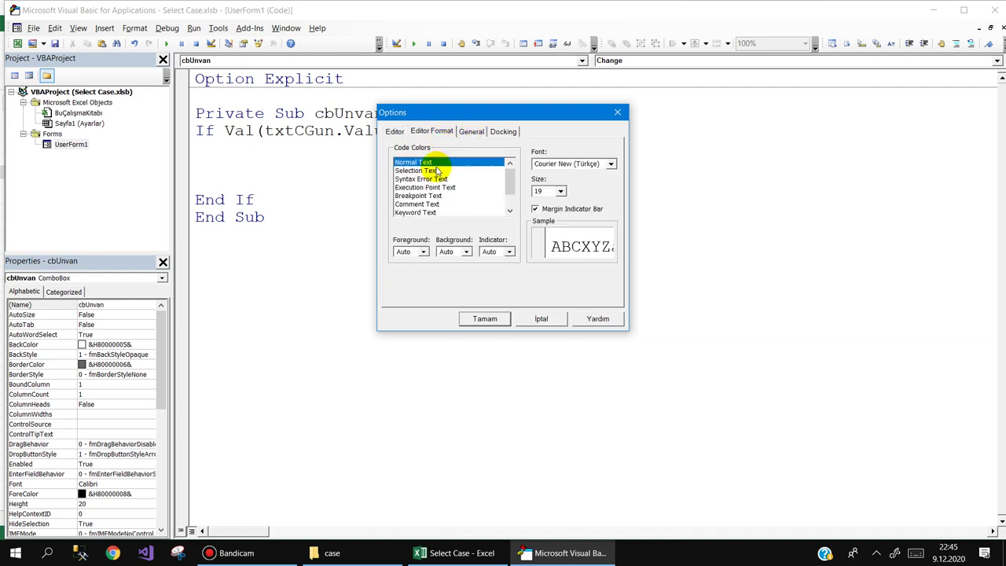
pyautogui.click(560, 191)
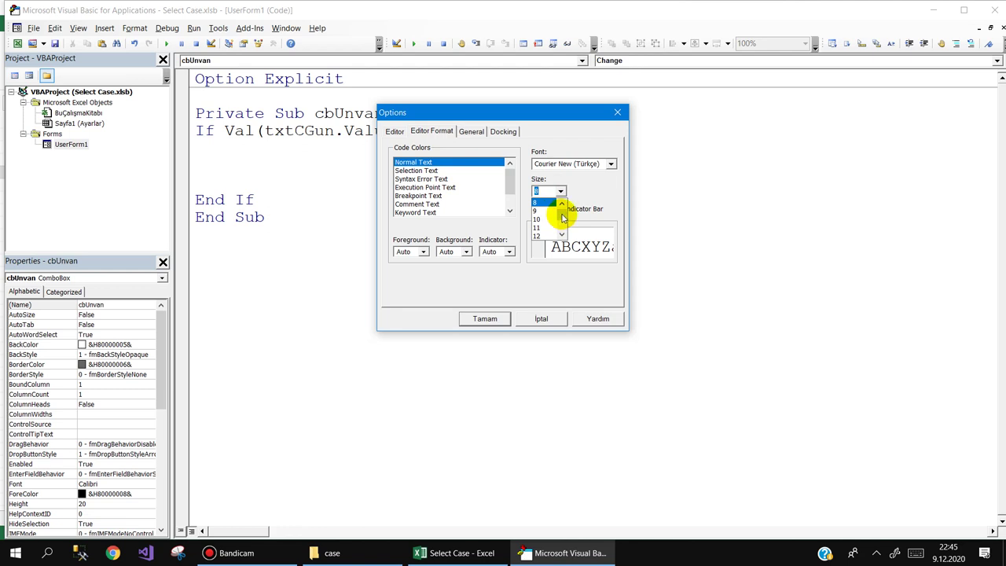
pyautogui.scroll(-2, 561, 218)
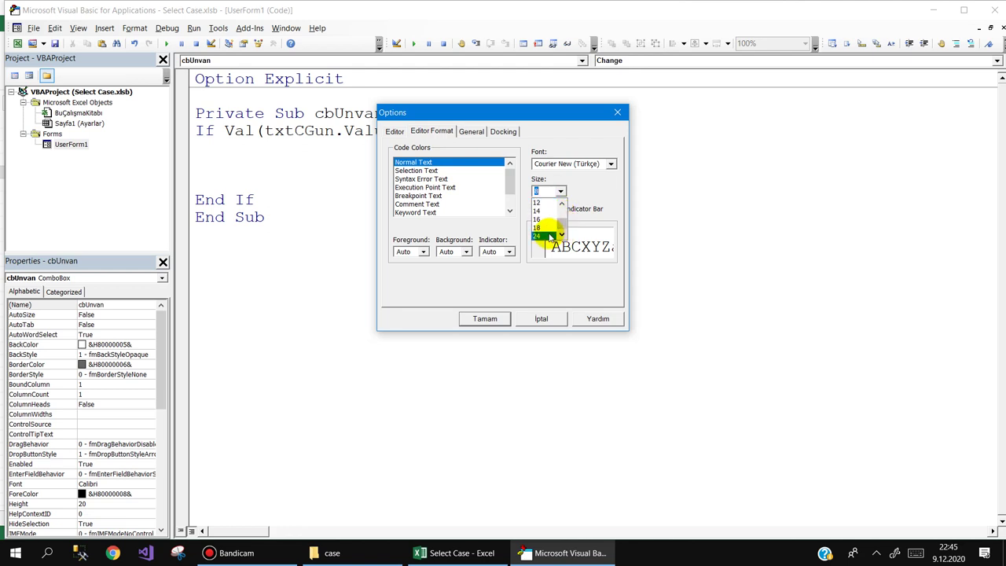
pyautogui.click(549, 236)
pyautogui.click(485, 318)
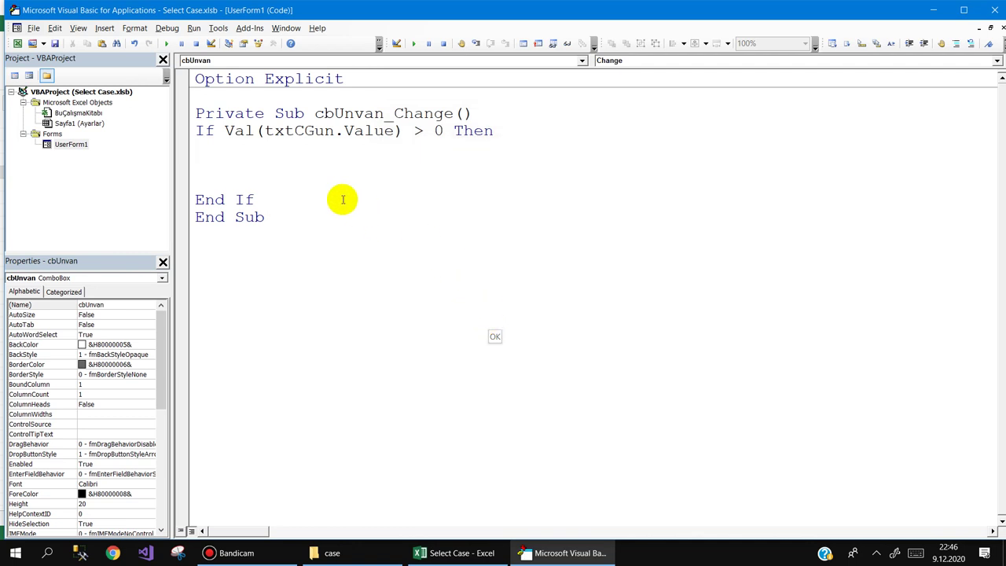
# - Remove the test text and declare Dim cgun As Byte above the If statement
pyautogui.click(272, 162)
pyautogui.write('sdsd')
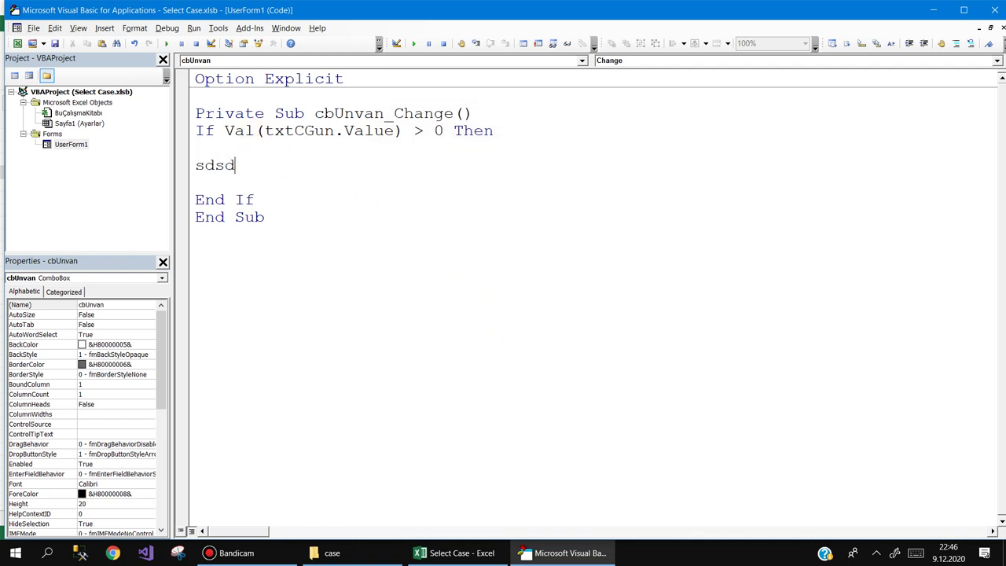
pyautogui.write('s')
pyautogui.moveTo(275, 167); pyautogui.dragTo(155, 167)
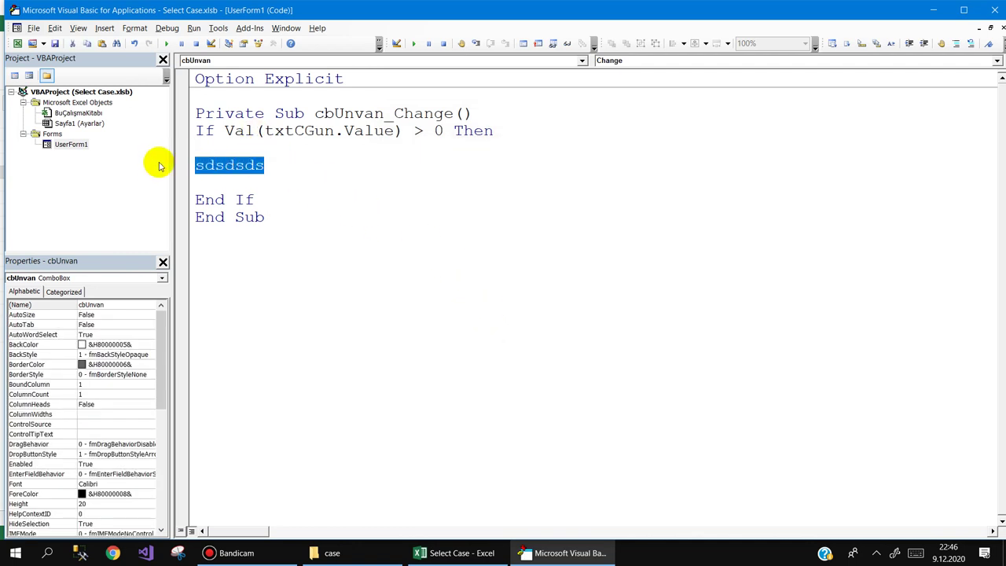
pyautogui.press('Delete')
pyautogui.click(216, 152)
pyautogui.press('Return')
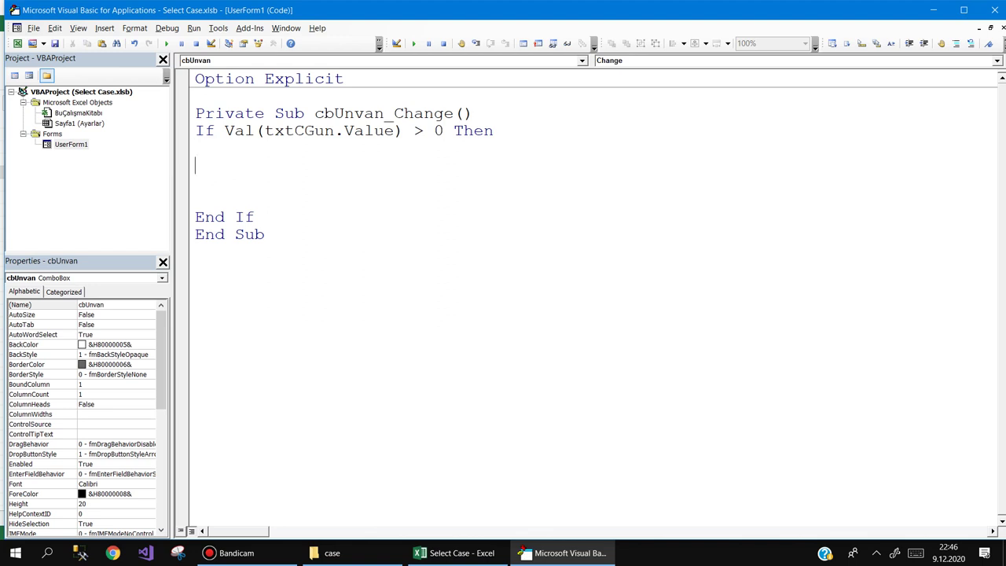
pyautogui.press('Return')
pyautogui.write('dim cgun')
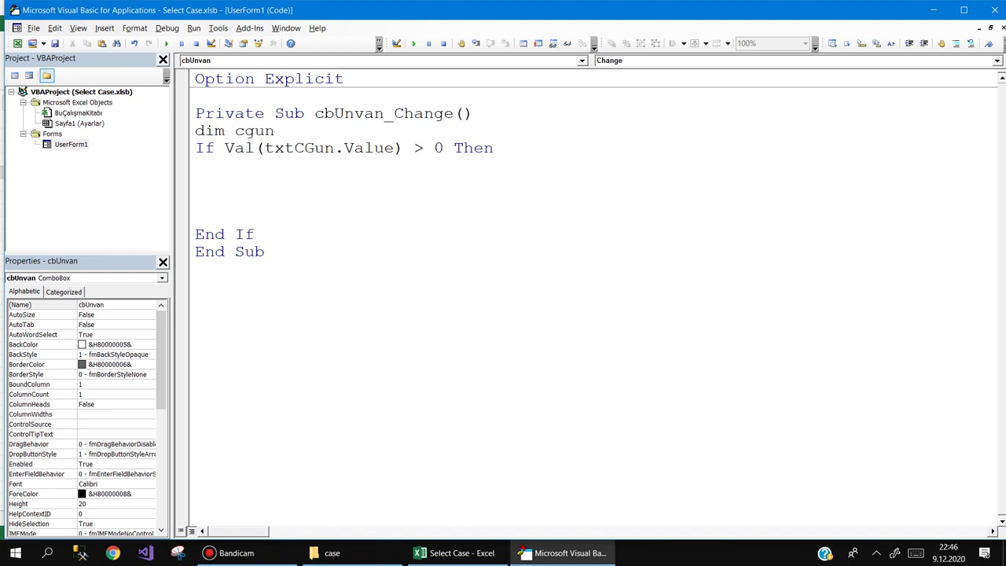
pyautogui.write('as Byte')
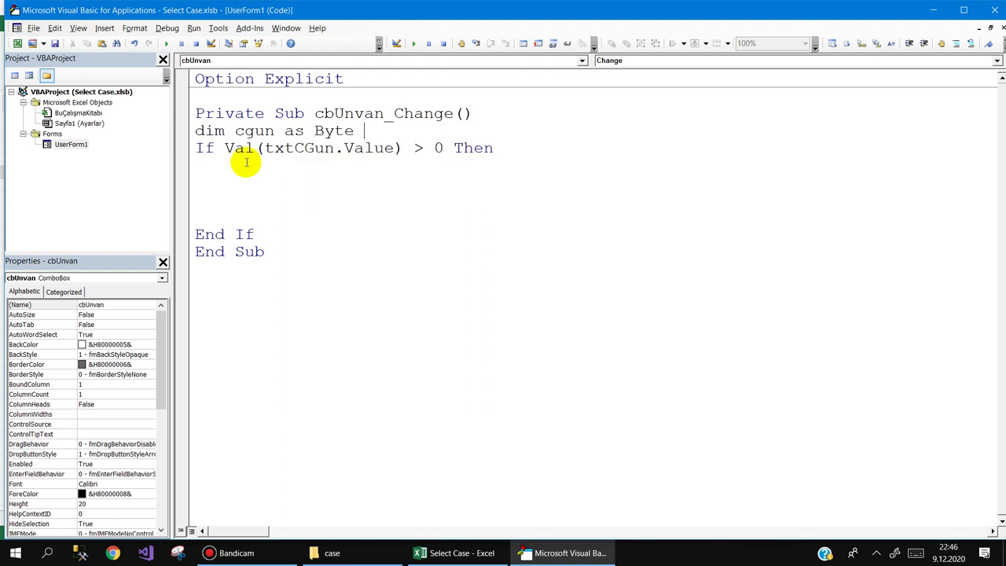
pyautogui.press('Return')
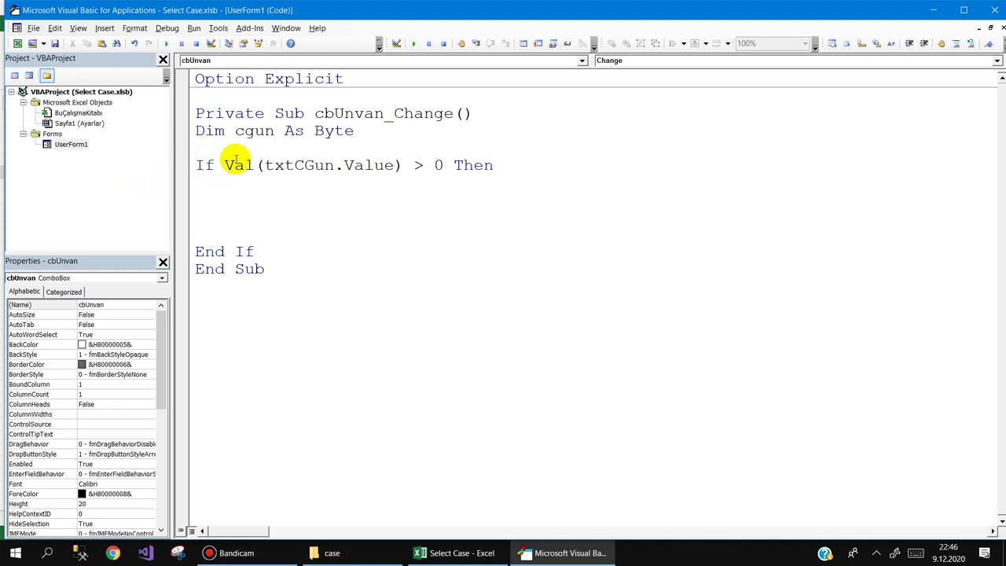
# - Inside the If block, write cgun = CDbl(txtCGun.Value) using IntelliSense completion
pyautogui.click(197, 185)
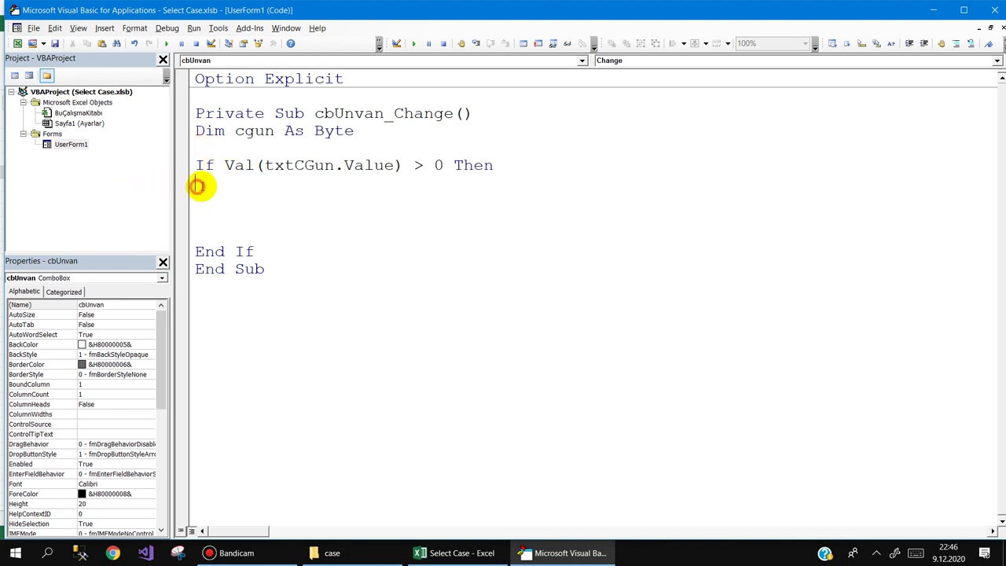
pyautogui.write('cgun')
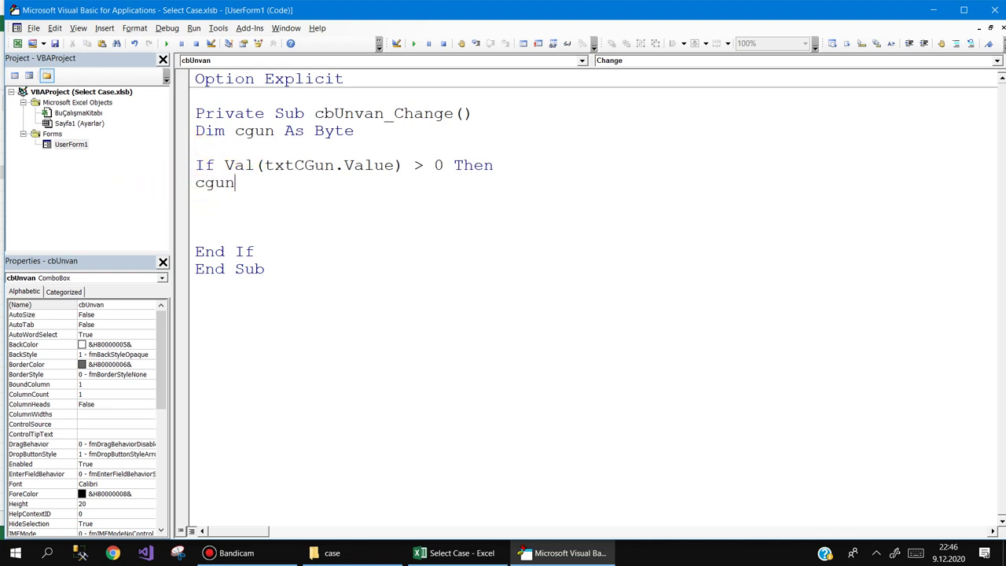
pyautogui.write('=')
pyautogui.write('CDbl(')
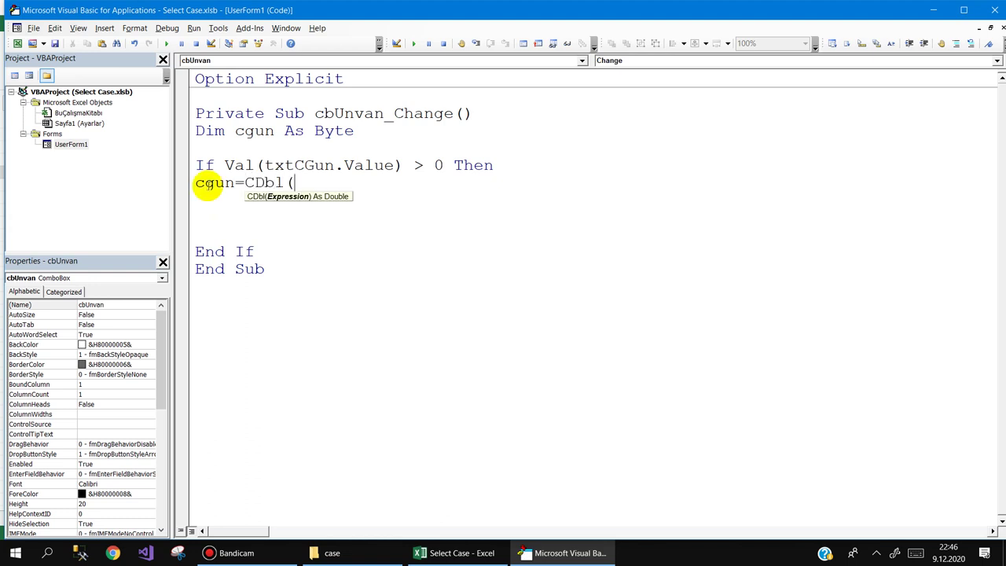
pyautogui.write('txt')
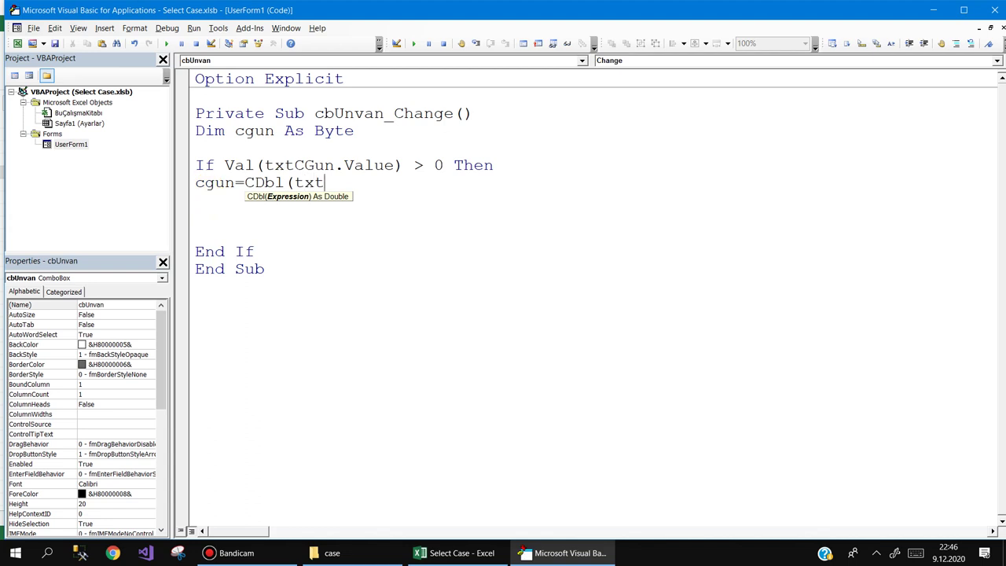
pyautogui.write('cg')
pyautogui.hotkey('ctrl', 'space')
pyautogui.write(')')
pyautogui.press('Return')
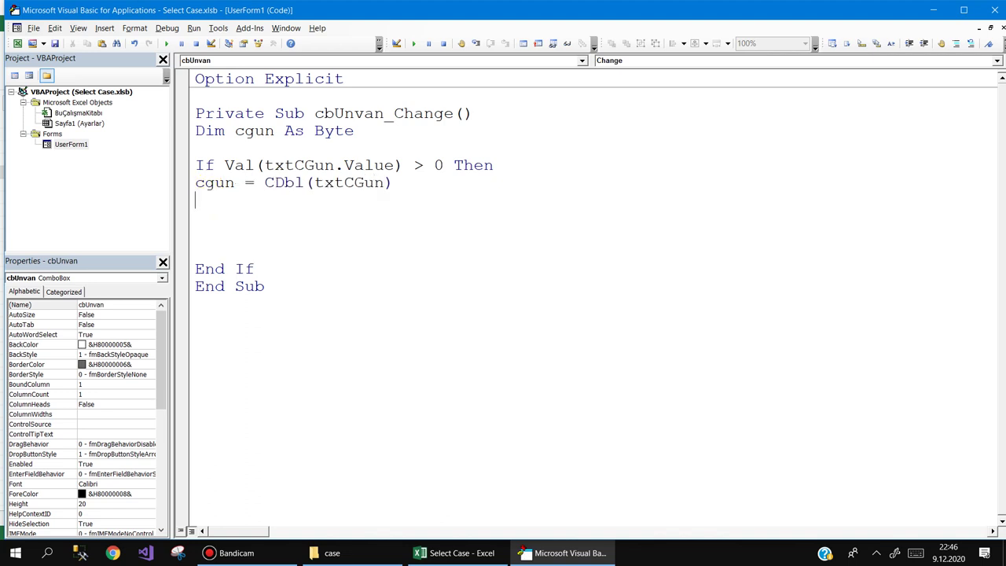
pyautogui.hotkey('ctrl', 'Right')
pyautogui.hotkey('ctrl', 'Right')
pyautogui.hotkey('ctrl', 'Right')
pyautogui.hotkey('ctrl', 'Right')
pyautogui.hotkey('ctrl', 'Right')
pyautogui.write('.v')
pyautogui.press('Tab')
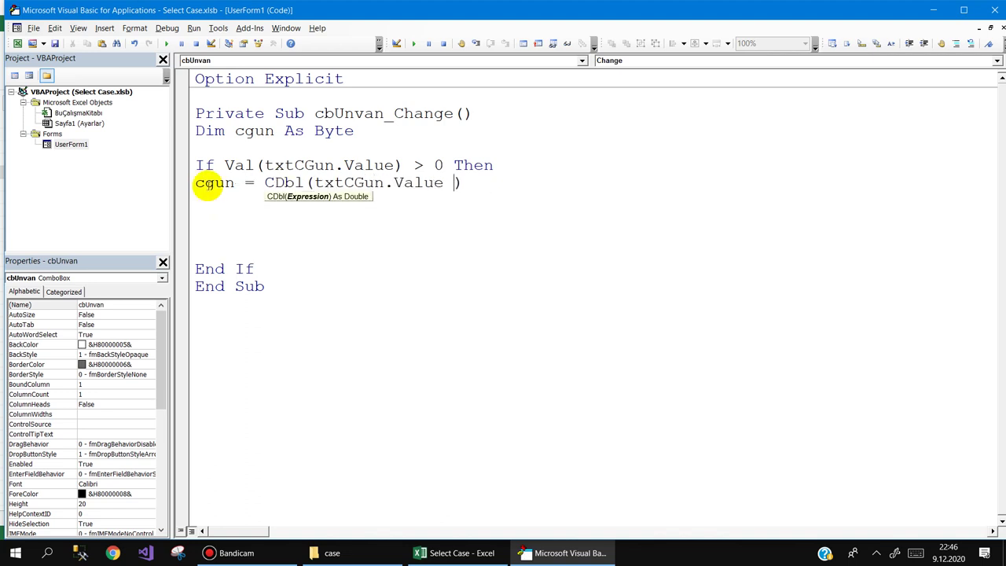
pyautogui.press('Down')
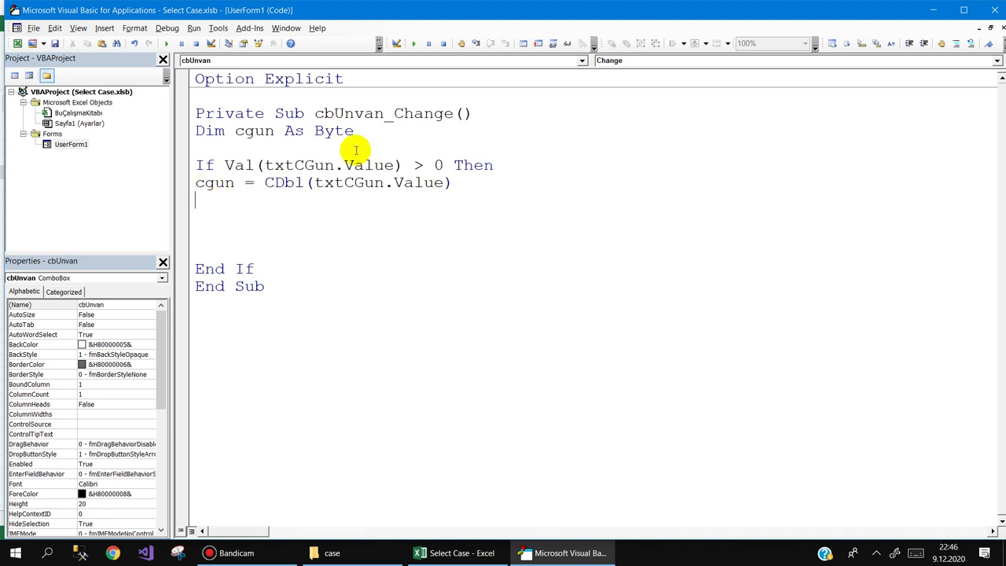
# - Open UserForm1 to verify the Ç.Gün textbox name, then return to the cbUnvan_Change code
pyautogui.click(79, 144)
pyautogui.doubleClick(81, 145)
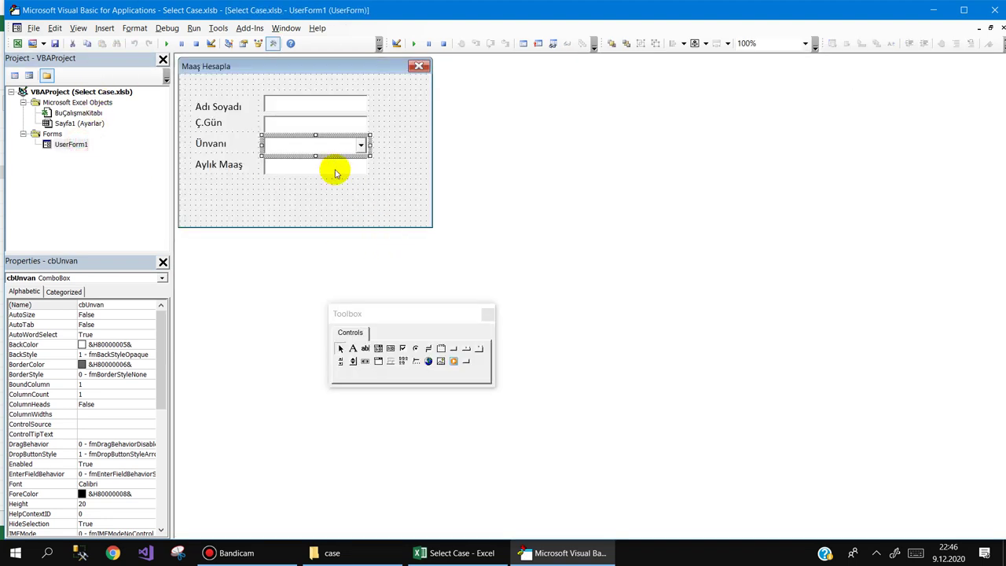
pyautogui.click(286, 125)
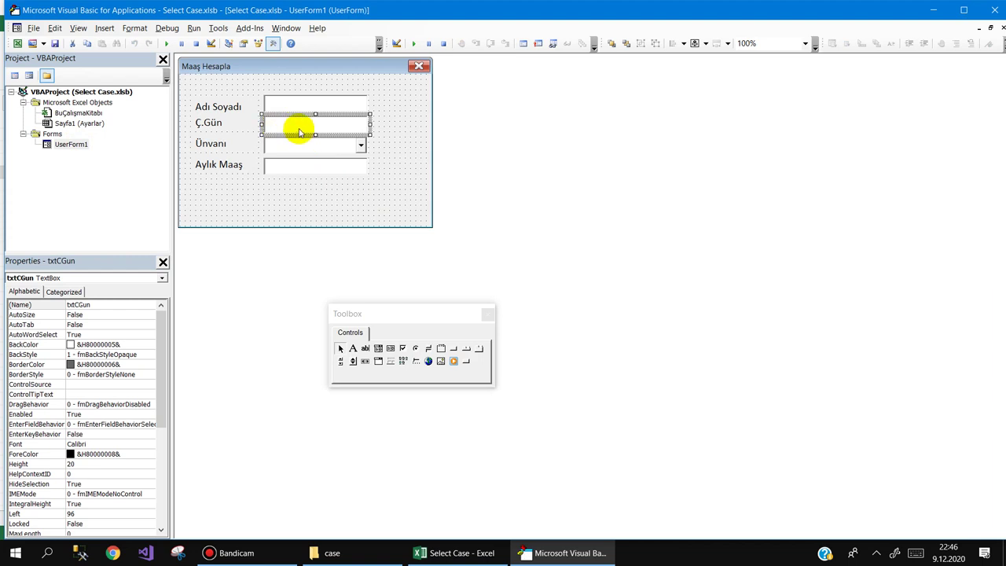
pyautogui.doubleClick(308, 145)
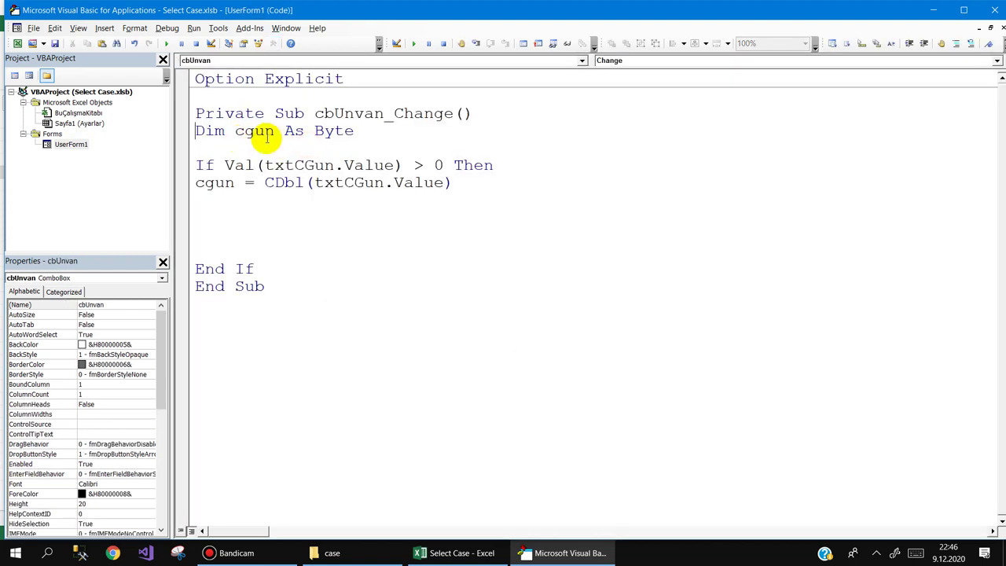
# - Write a Select Case cgun line and its End Select below the cgun assignment, fixing a typo
pyautogui.click(217, 204)
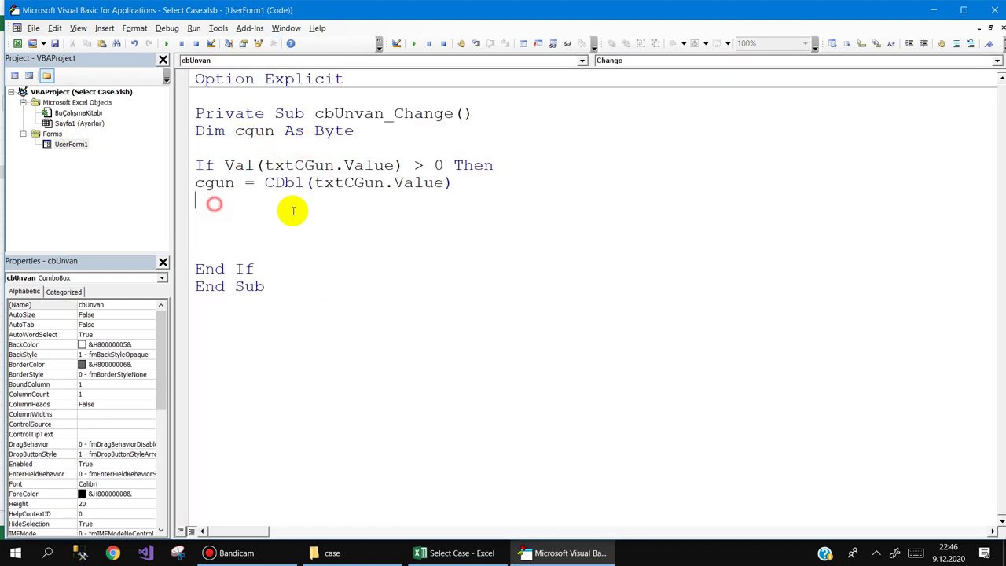
pyautogui.press('Return')
pyautogui.write('s')
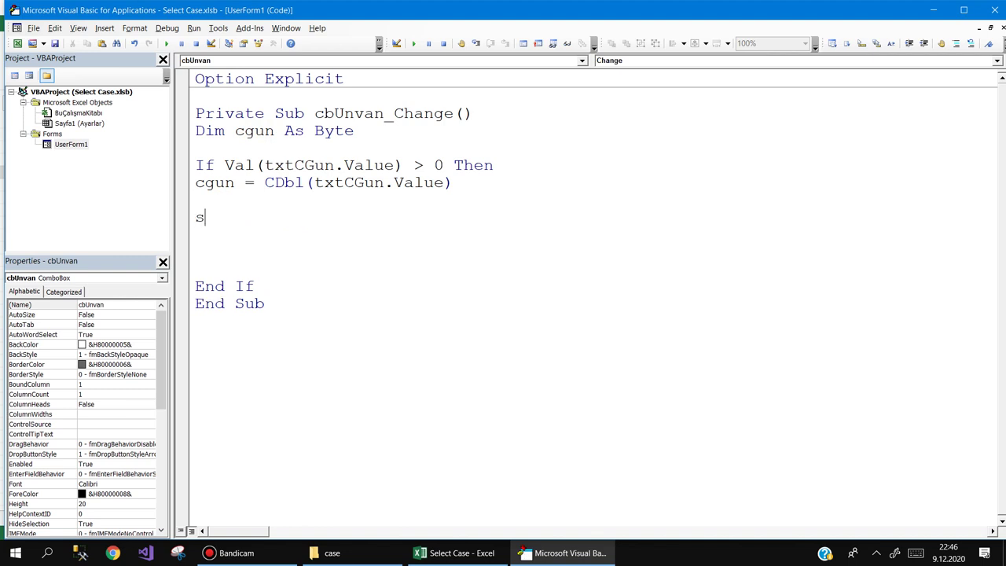
pyautogui.write('ele')
pyautogui.write('t')
pyautogui.press('BackSpace')
pyautogui.press('BackSpace')
pyautogui.write('ect cas')
pyautogui.write('e cg')
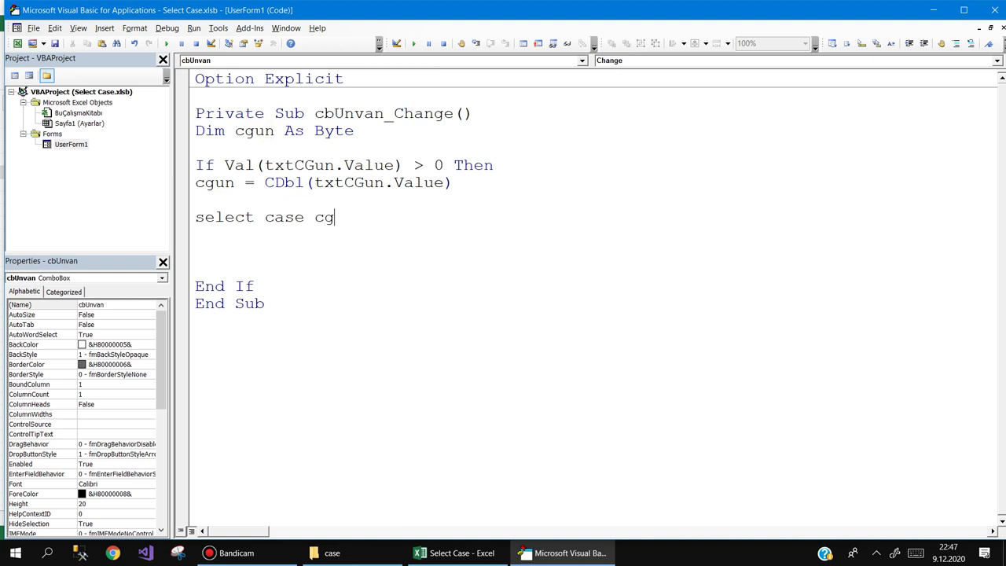
pyautogui.write('un')
pyautogui.press('Return')
pyautogui.press('Return')
pyautogui.write('end ')
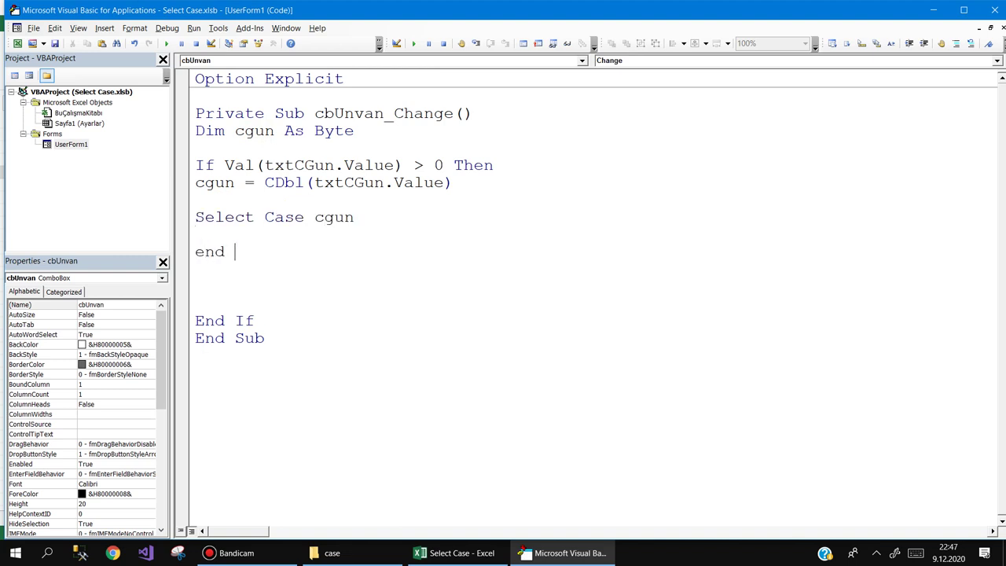
pyautogui.write('sel')
pyautogui.write('ect')
pyautogui.press('Return')
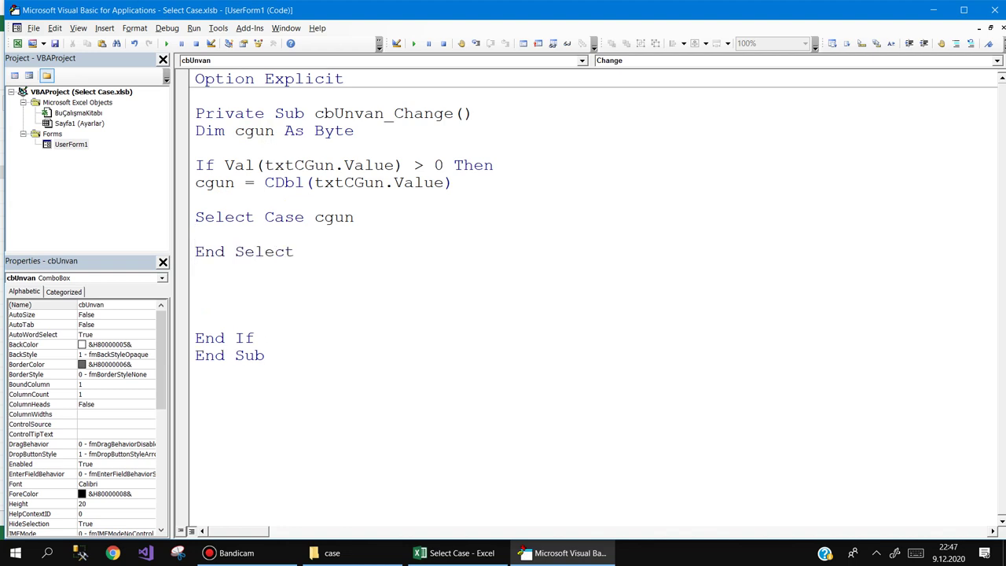
# - Select the Select Case…End Select lines and try indenting them with Tab and Shift+Tab
pyautogui.click(235, 233)
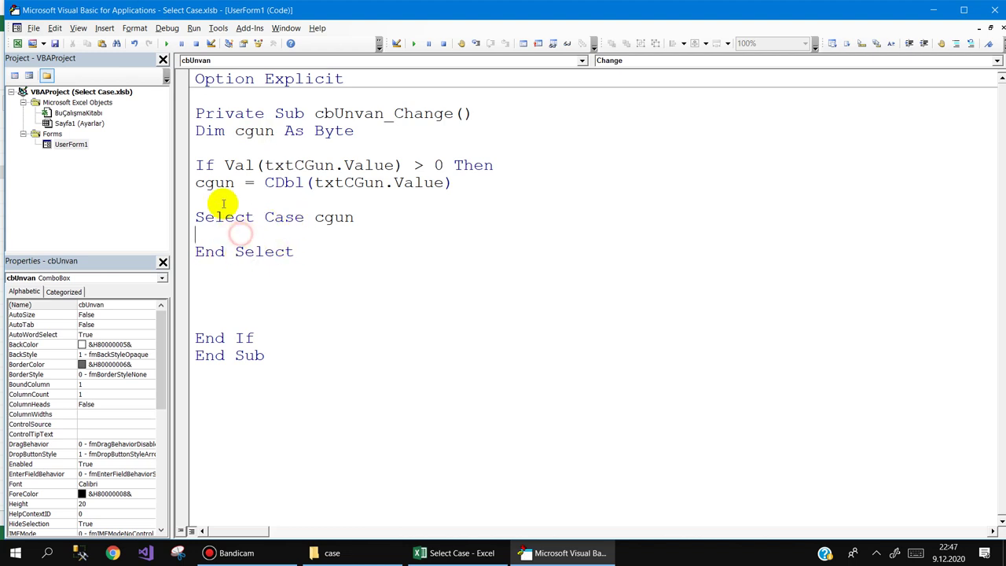
pyautogui.doubleClick(206, 165)
pyautogui.moveTo(253, 338); pyautogui.dragTo(169, 337)
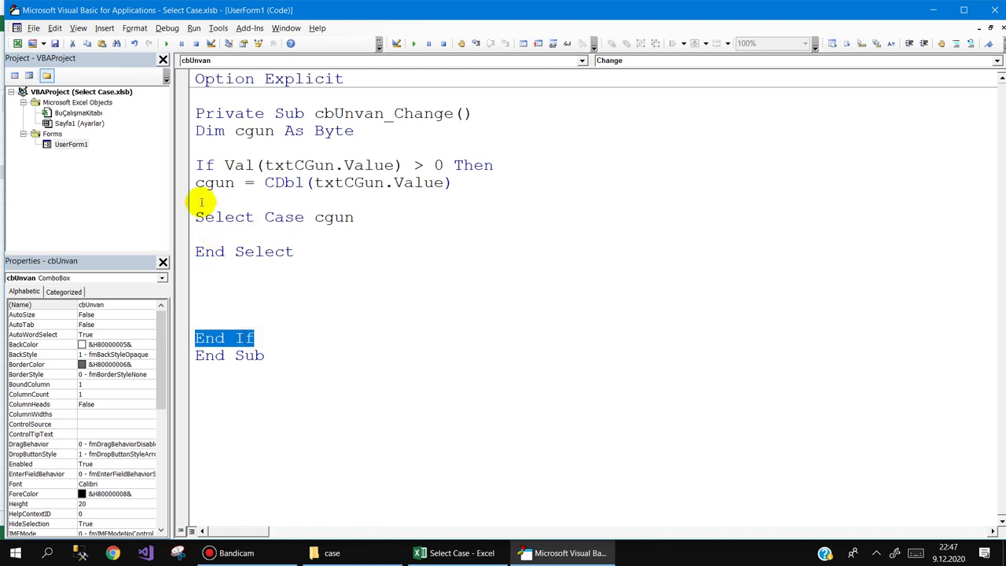
pyautogui.moveTo(196, 214); pyautogui.dragTo(297, 259)
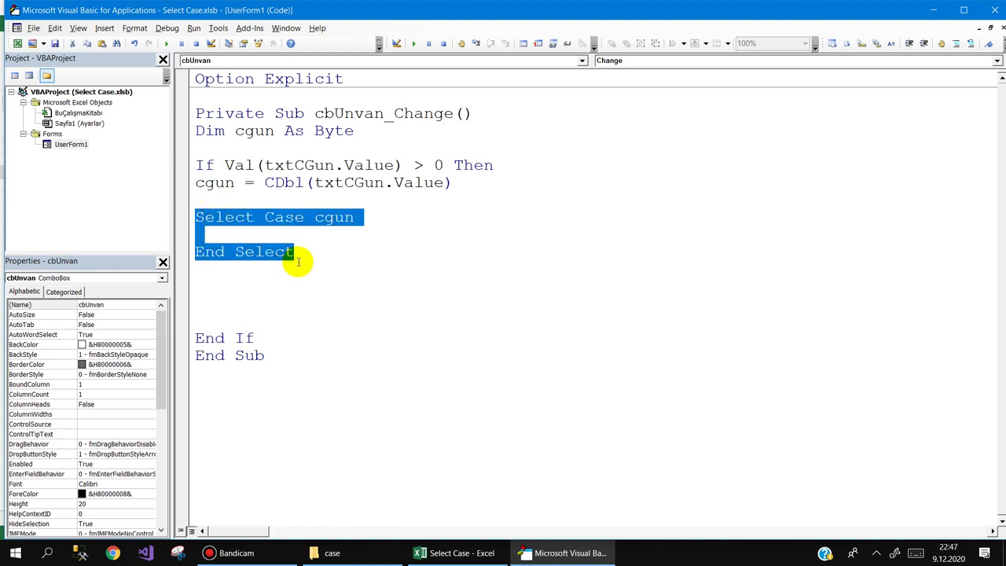
pyautogui.press('Tab')
pyautogui.press('Tab')
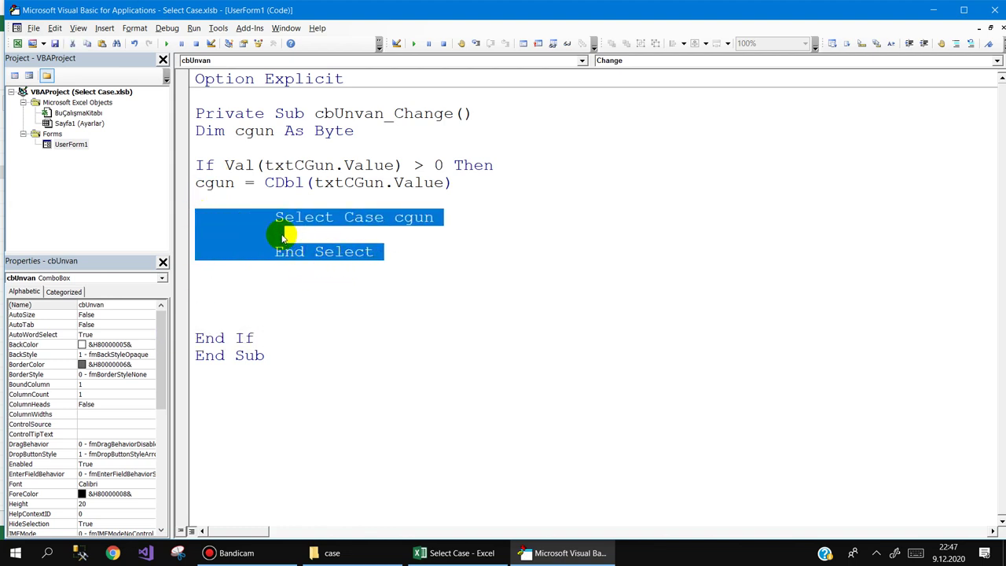
pyautogui.hotkey('shift', 'Tab')
pyautogui.click(283, 235)
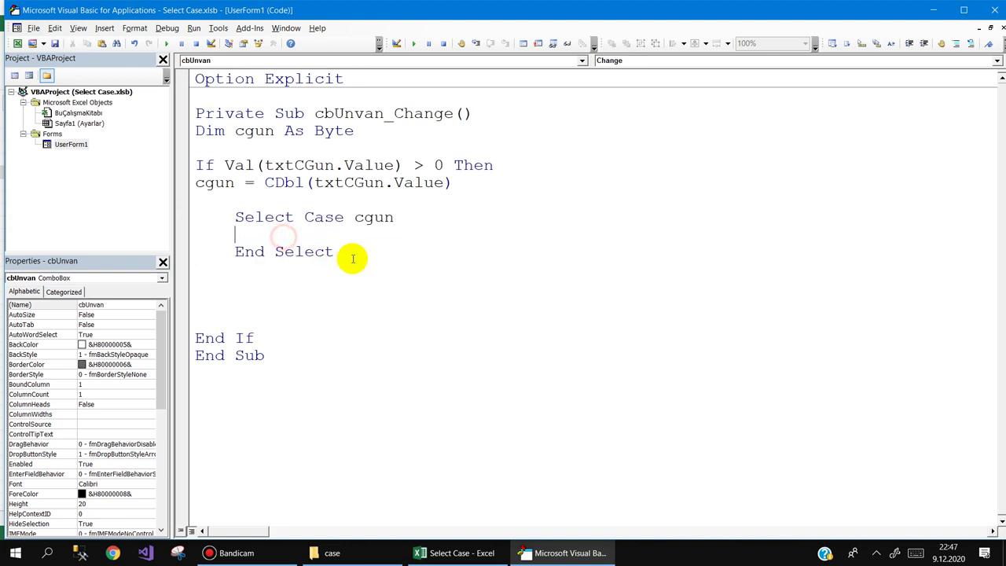
# - Settle the Select Case block one level inside the If and type case on its empty line
pyautogui.moveTo(334, 252); pyautogui.dragTo(190, 217)
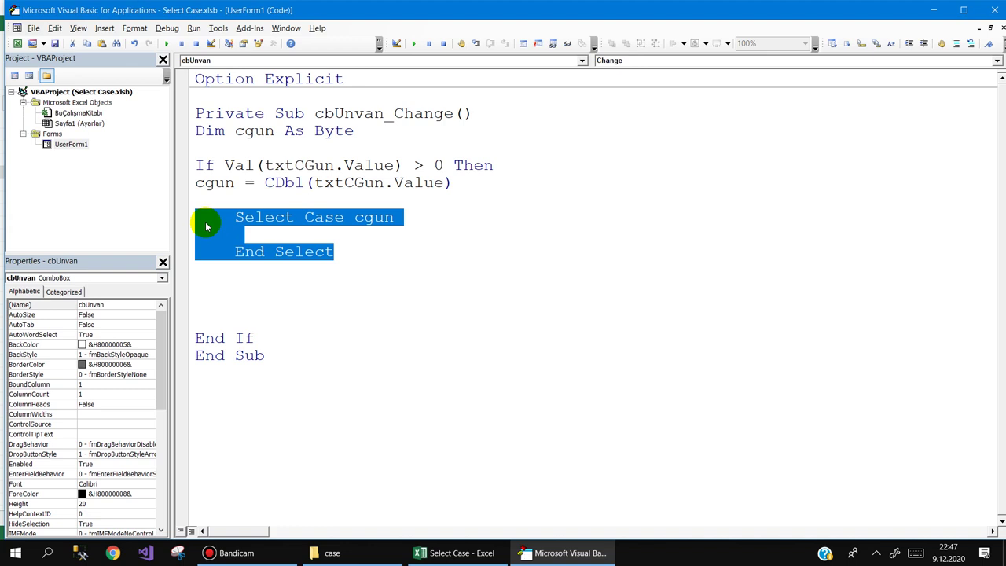
pyautogui.press('Tab')
pyautogui.press('Tab')
pyautogui.press('Tab')
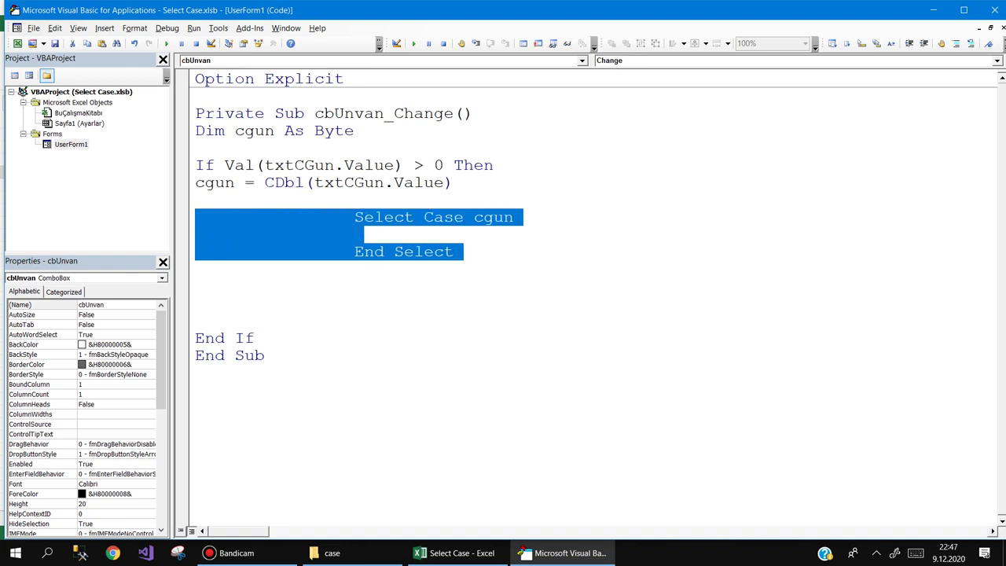
pyautogui.hotkey('shift', 'Tab')
pyautogui.hotkey('shift', 'Tab')
pyautogui.hotkey('shift', 'Tab')
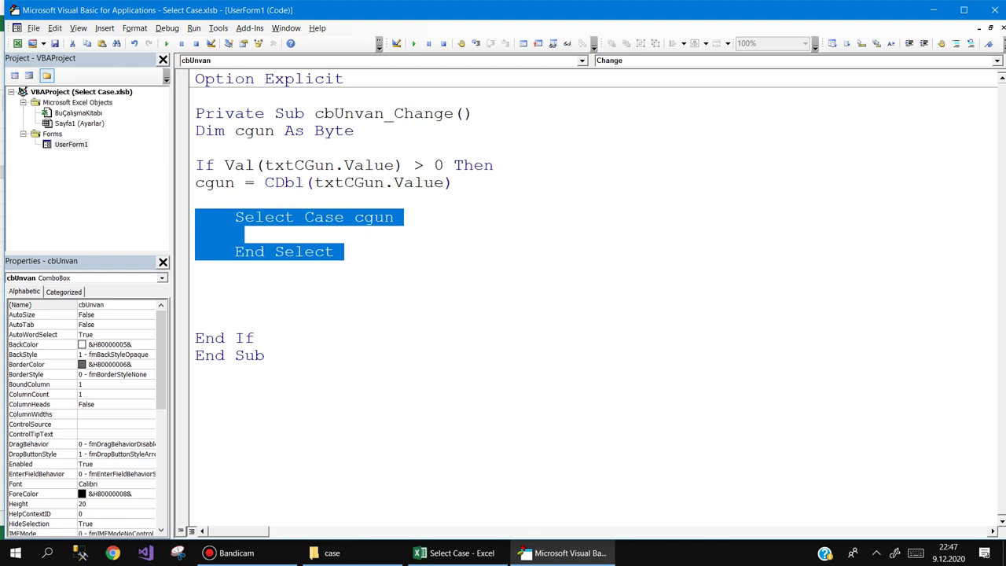
pyautogui.hotkey('shift', 'Tab')
pyautogui.press('Tab')
pyautogui.press('Tab')
pyautogui.press('Tab')
pyautogui.press('Tab')
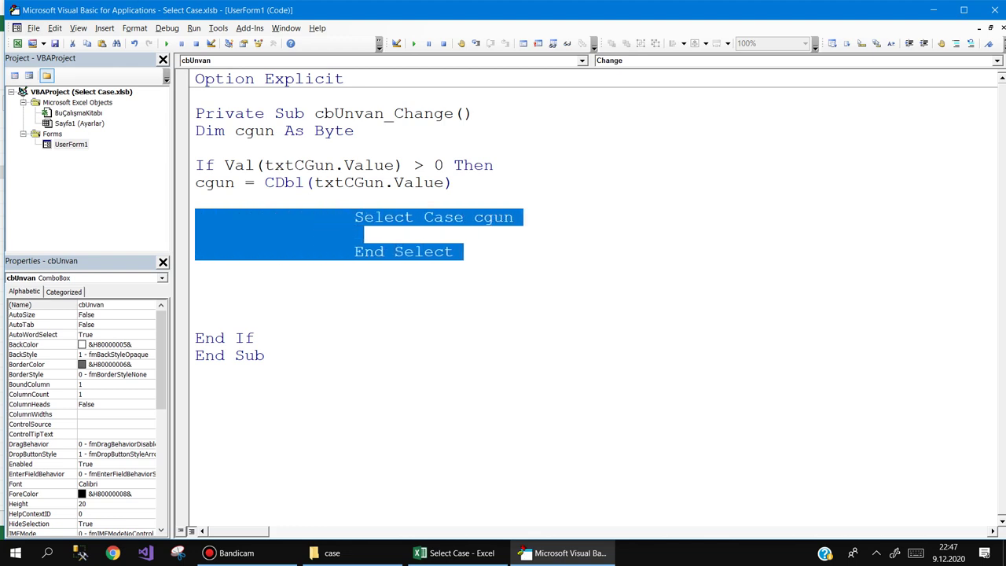
pyautogui.press('Tab')
pyautogui.hotkey('shift', 'Tab')
pyautogui.hotkey('shift', 'Tab')
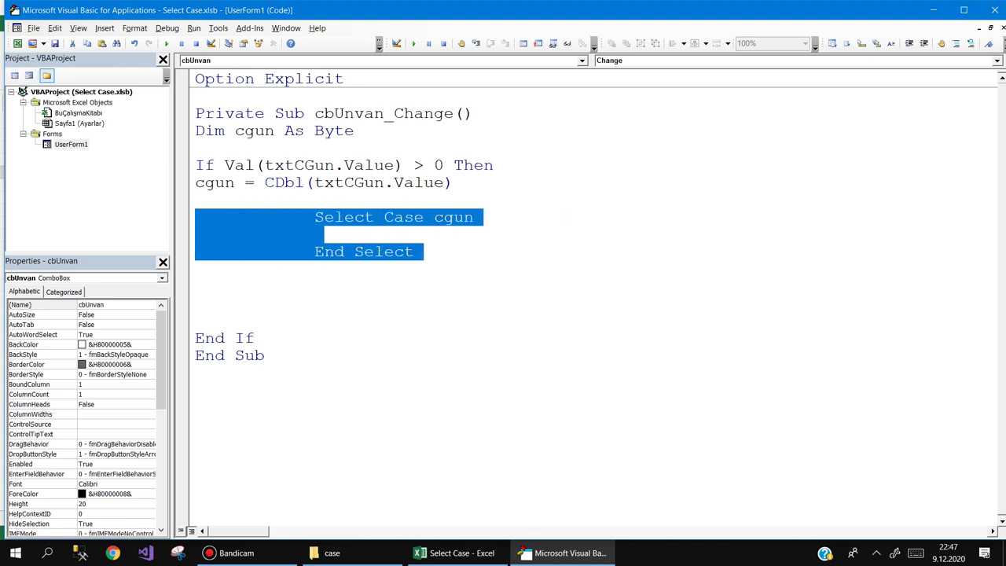
pyautogui.hotkey('shift', 'Tab')
pyautogui.hotkey('shift', 'Tab')
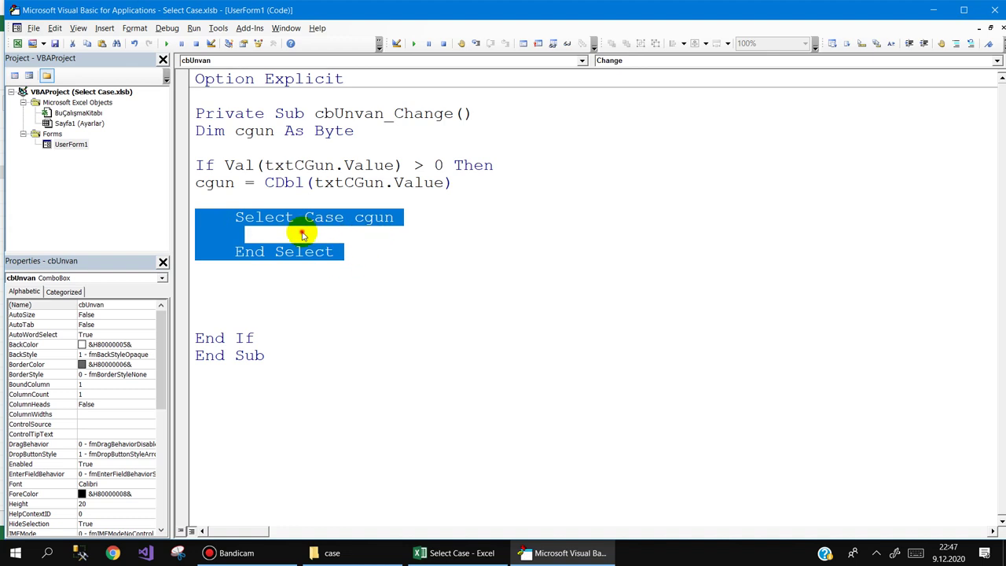
pyautogui.click(282, 233)
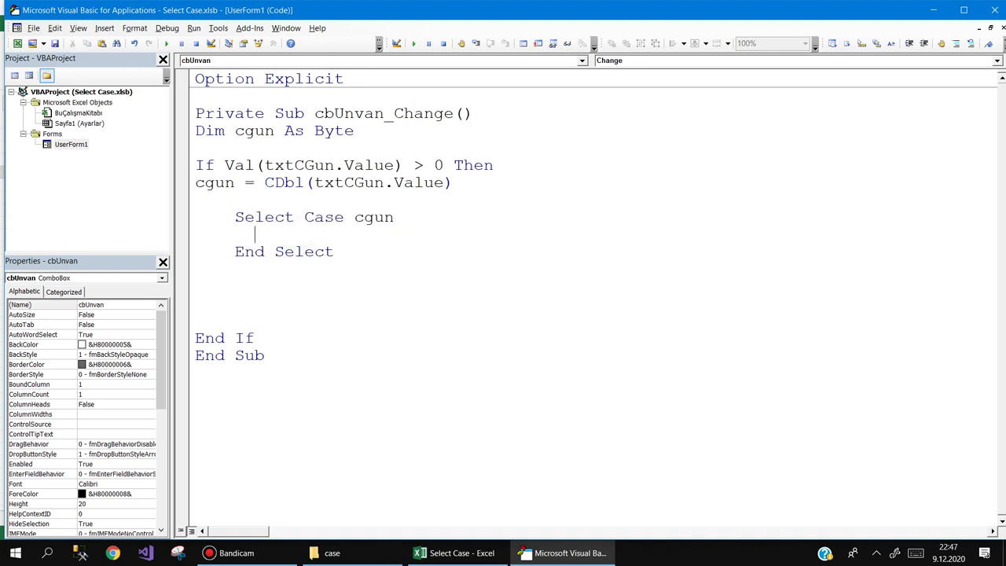
pyautogui.write('case')
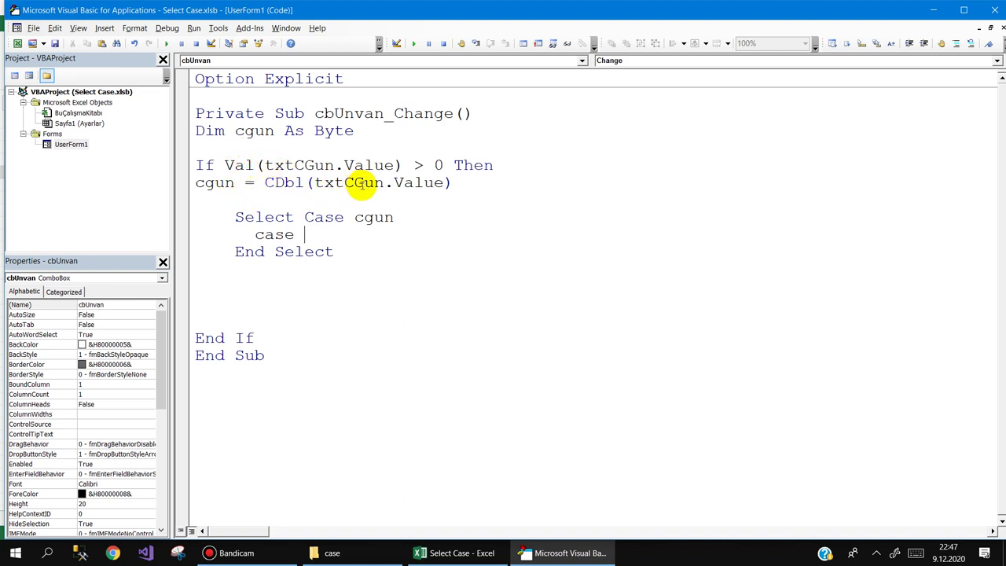
# - Change the declaration from Dim cgun As Byte to Dim unvan As String
pyautogui.doubleClick(244, 131)
pyautogui.write('u')
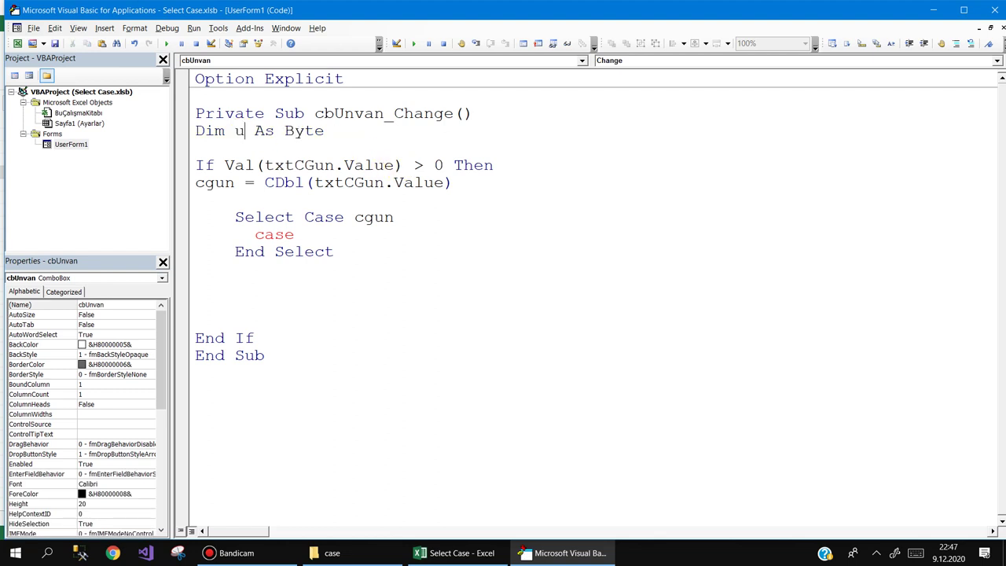
pyautogui.write('nvan')
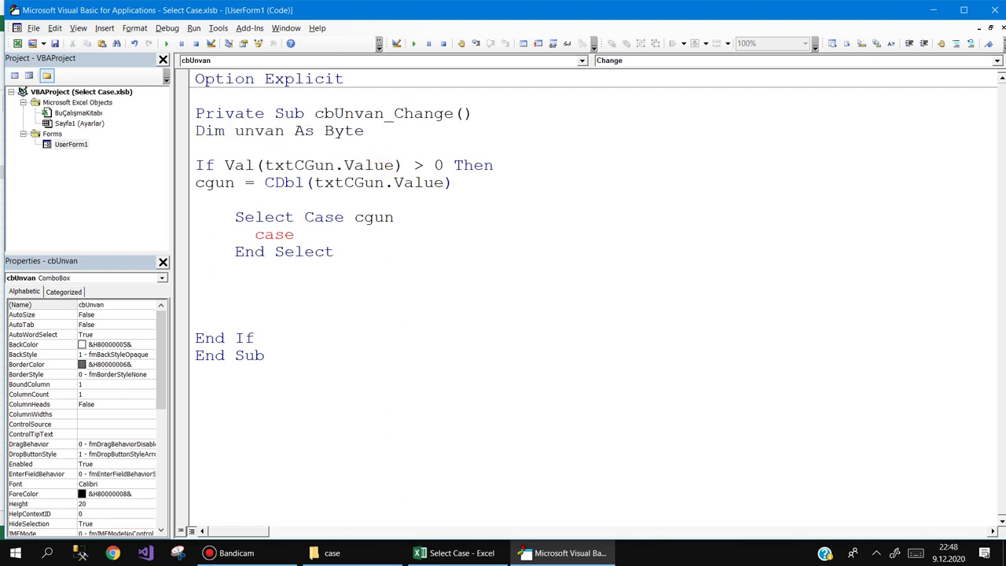
pyautogui.doubleClick(326, 130)
pyautogui.write('s St')
pyautogui.write('ring')
pyautogui.click(196, 148)
# - Rewrite the assignment line as unvan = txtun, replacing the CDbl expression
pyautogui.moveTo(195, 183); pyautogui.dragTo(234, 182)
pyautogui.write('u')
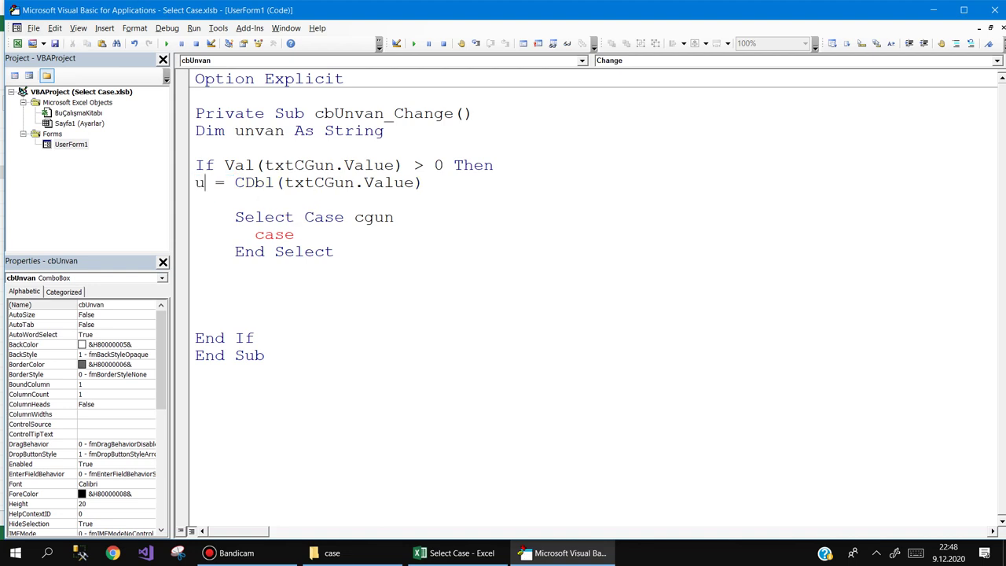
pyautogui.write('nvan')
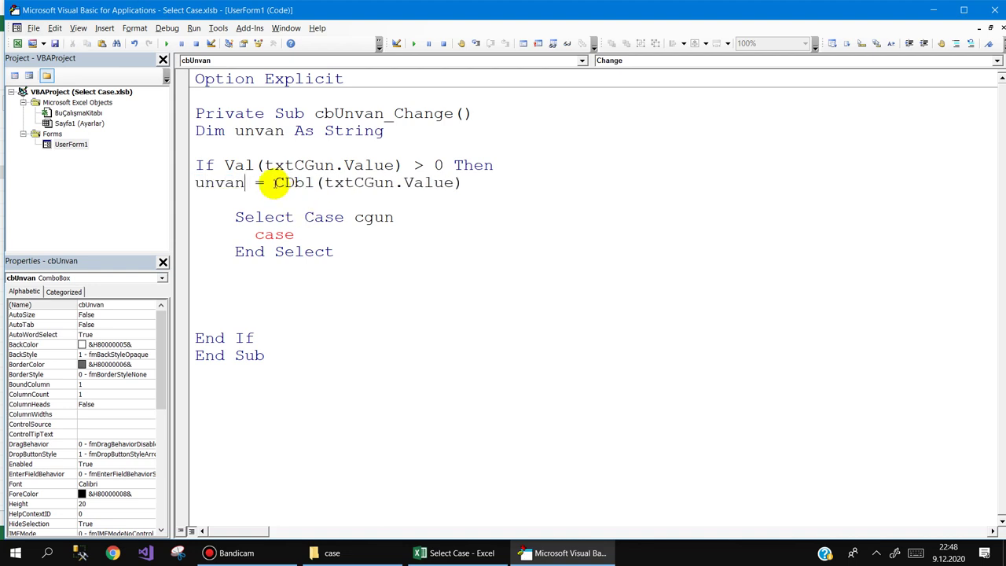
pyautogui.moveTo(274, 182); pyautogui.dragTo(470, 183)
pyautogui.write('t')
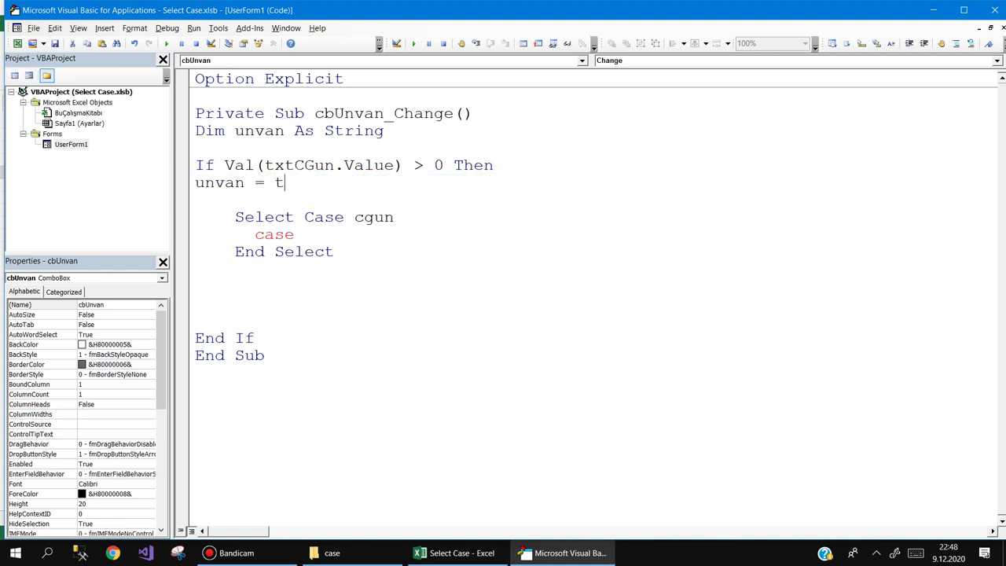
pyautogui.write('xtun')
pyautogui.hotkey('ctrl', 'space')
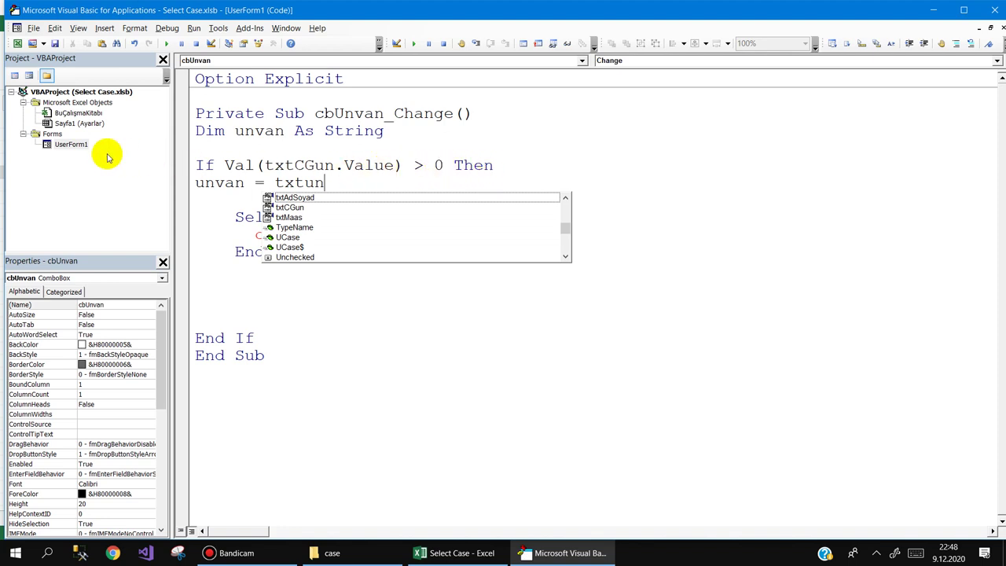
# - Check the control names on the form, then replace txtun with cbUnvan.Value
pyautogui.click(71, 146)
pyautogui.doubleClick(71, 146)
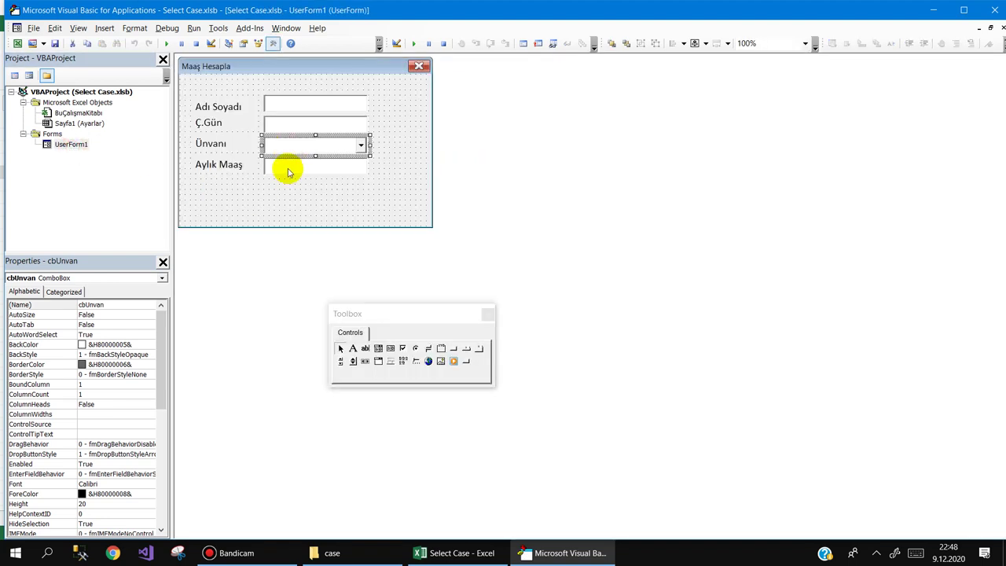
pyautogui.doubleClick(287, 146)
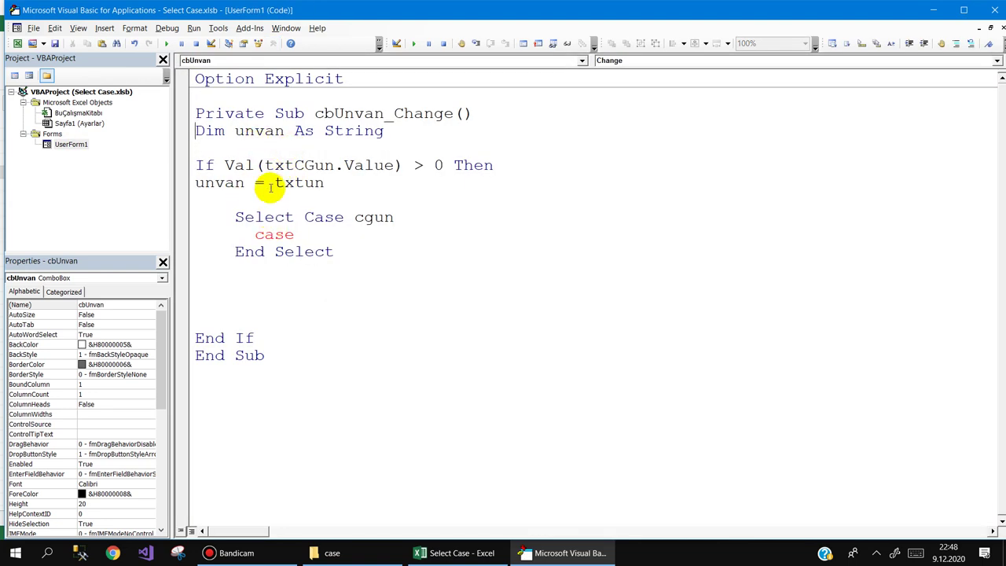
pyautogui.click(271, 183)
pyautogui.moveTo(271, 183); pyautogui.dragTo(369, 186)
pyautogui.write('cb')
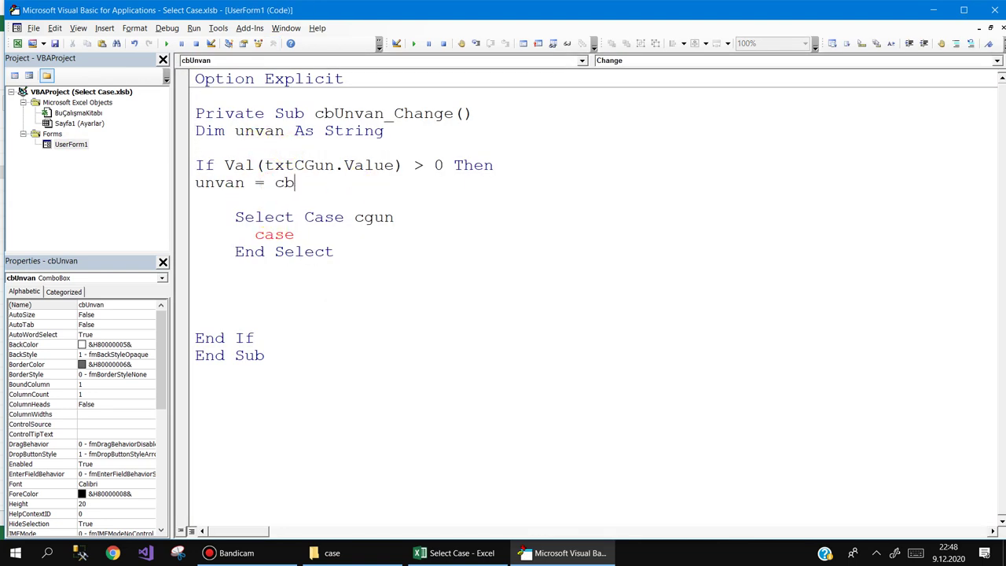
pyautogui.write('u')
pyautogui.write('.')
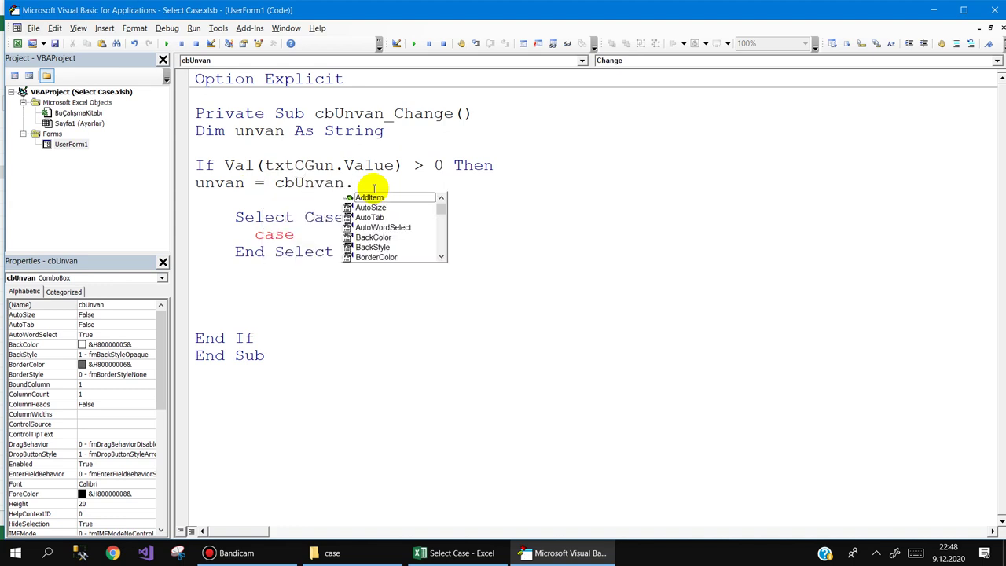
pyautogui.write('v')
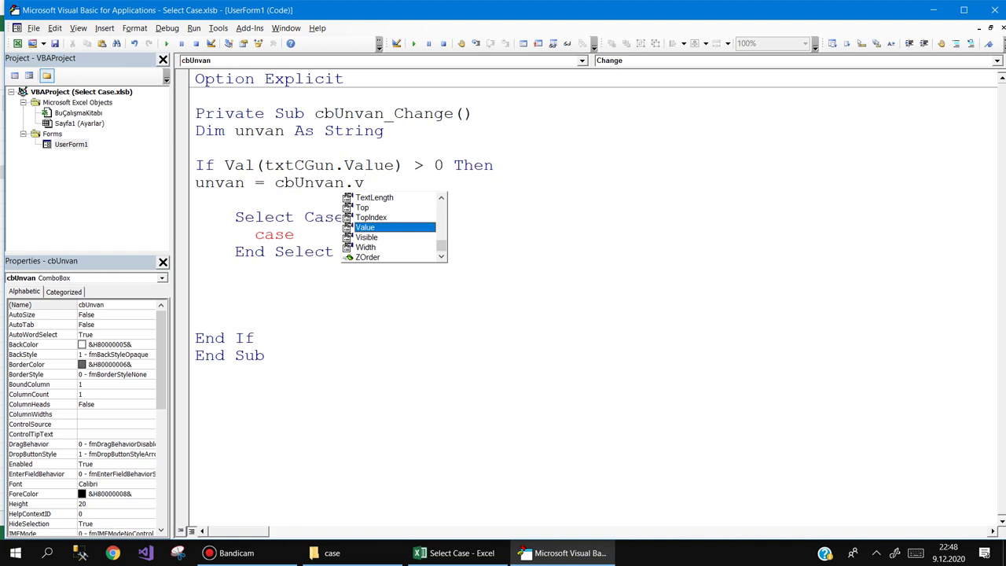
pyautogui.press('Tab')
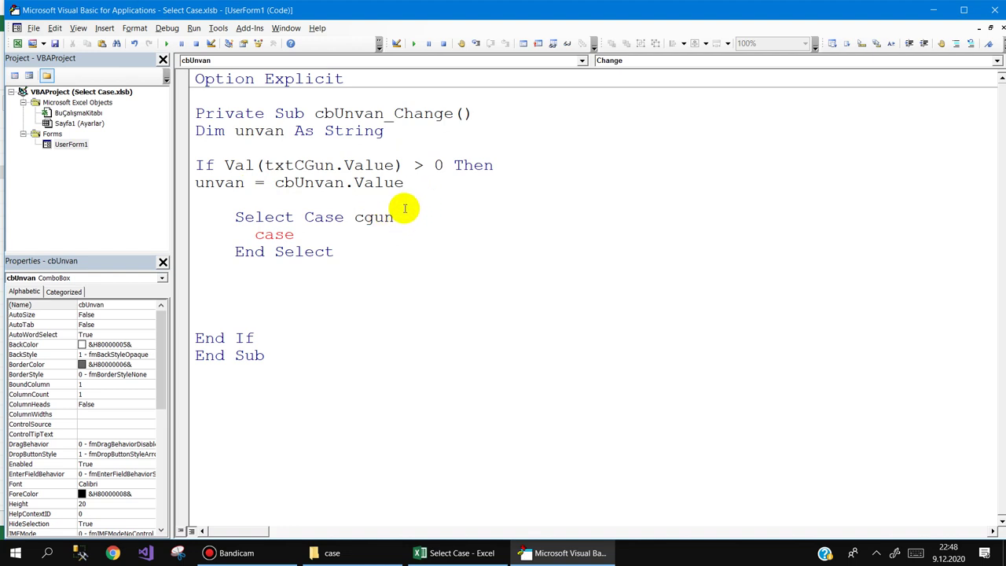
# - Change the selector to Select Case unvan and add a Case Is = "Memur" line
pyautogui.click(404, 199)
pyautogui.click(322, 233)
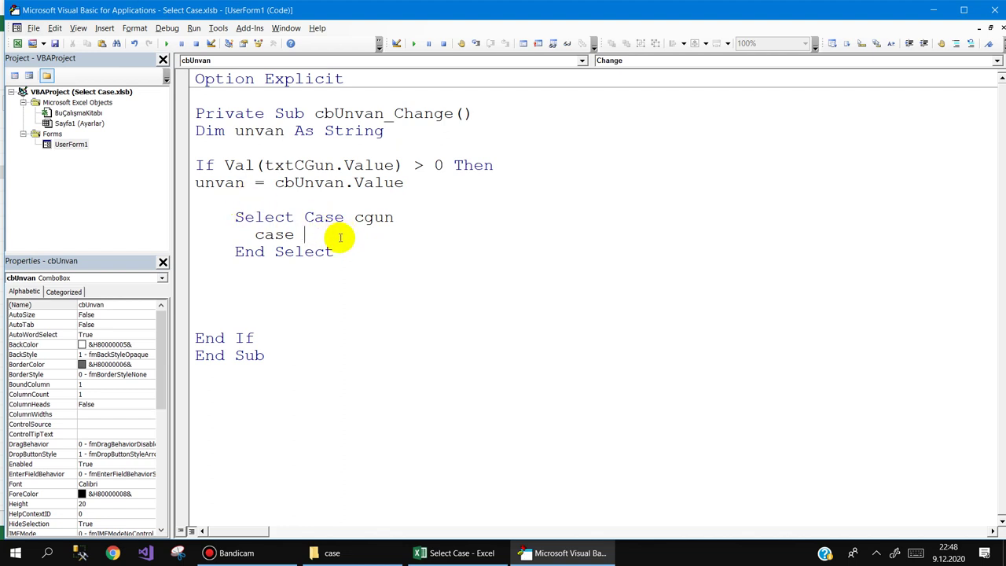
pyautogui.write('is')
pyautogui.doubleClick(378, 217)
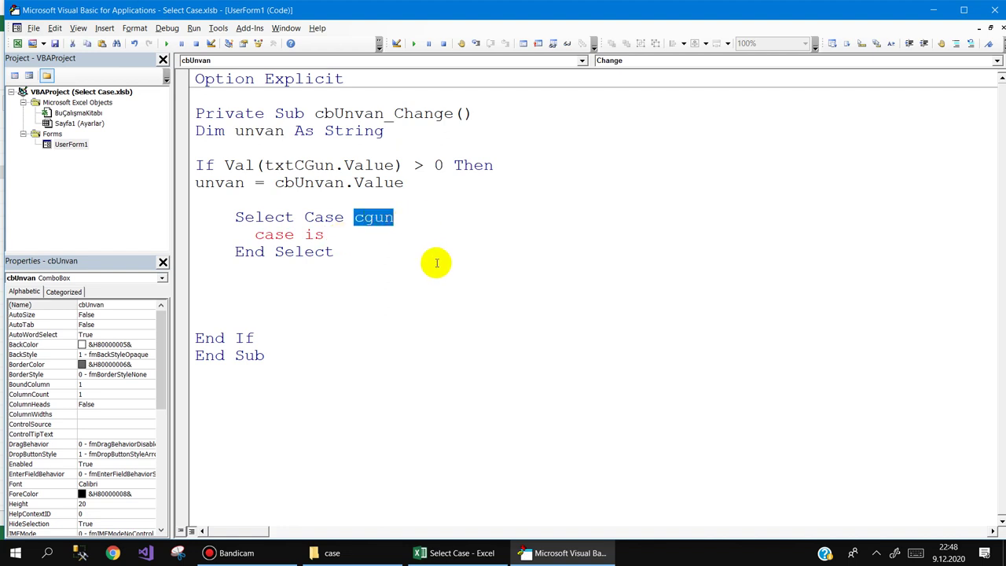
pyautogui.write('unvan')
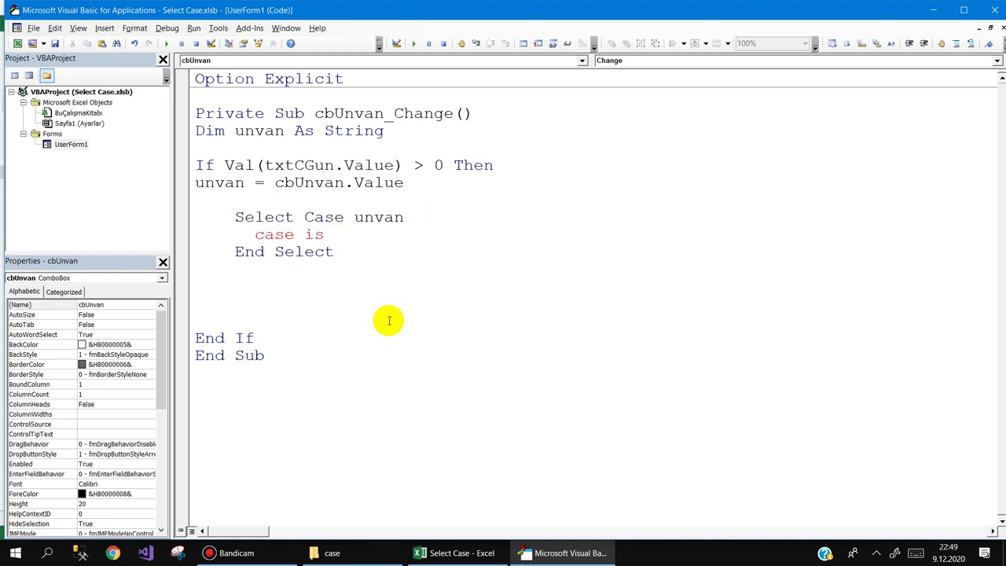
pyautogui.click(340, 240)
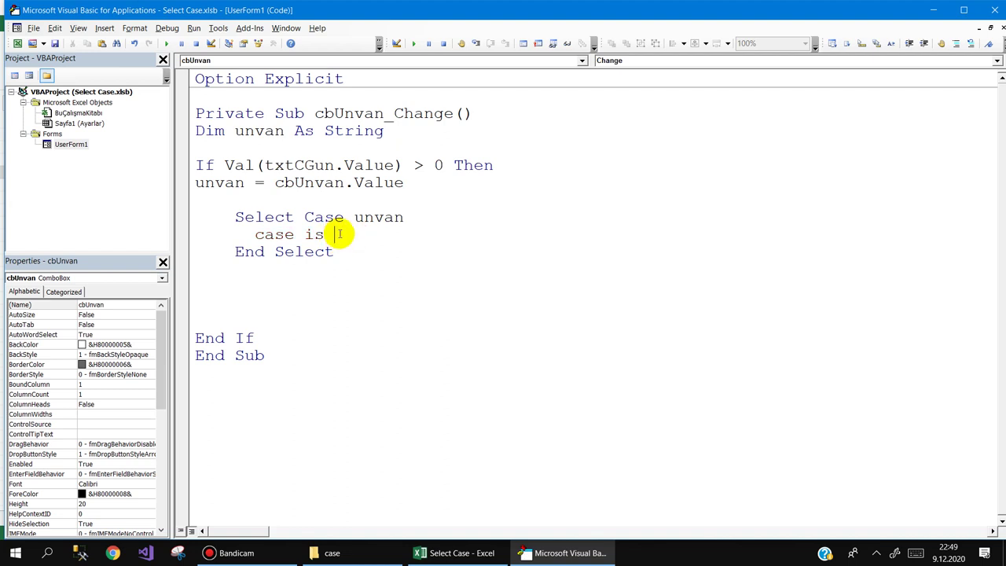
pyautogui.write('="')
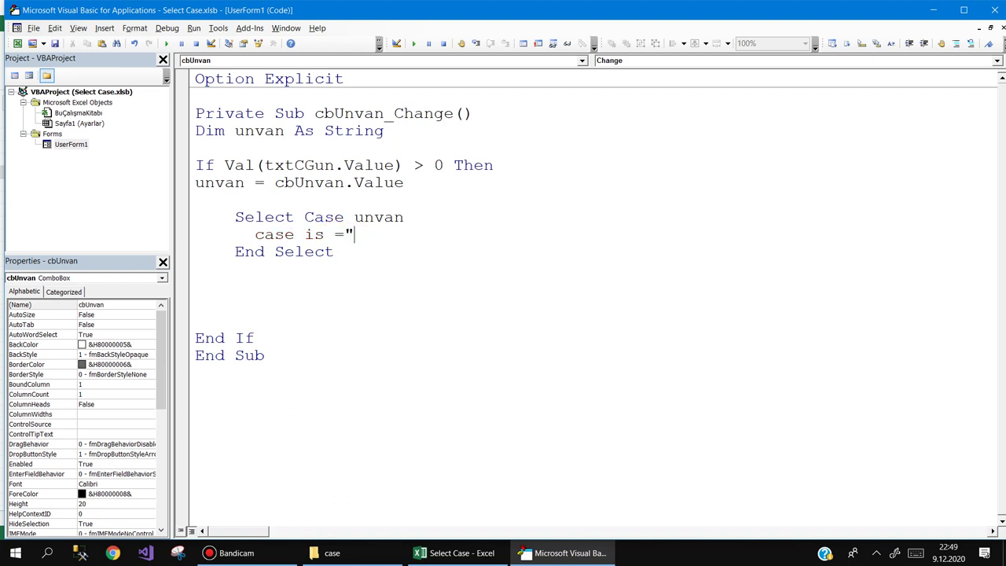
pyautogui.write('Memur')
pyautogui.write('"')
pyautogui.press('Return')
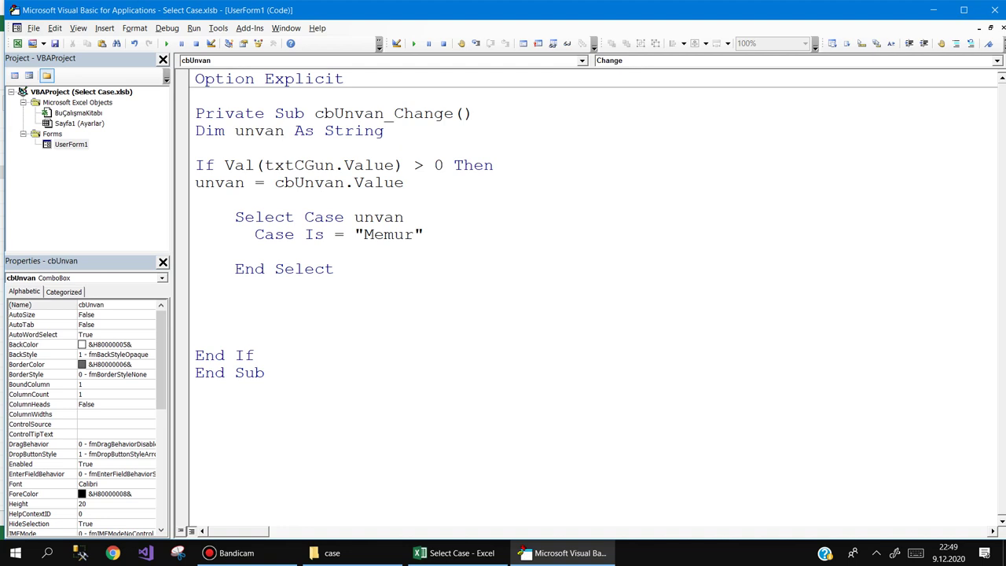
# - Under the Memur case, set txtMaas.Value = CDbl(txtCGun.Value) * 50
pyautogui.write('t')
pyautogui.write('xtMaas')
pyautogui.write('.v')
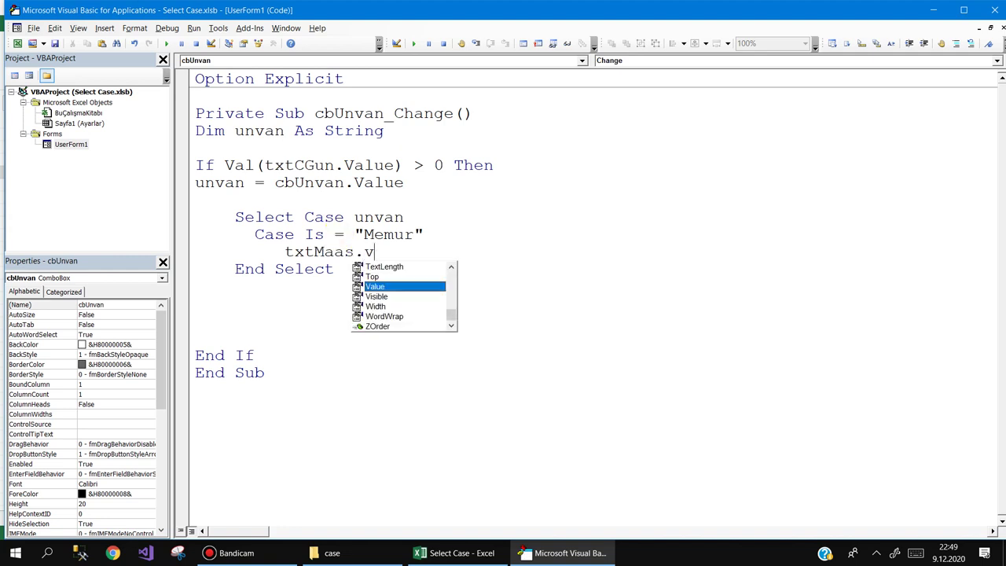
pyautogui.write('alue=cdb')
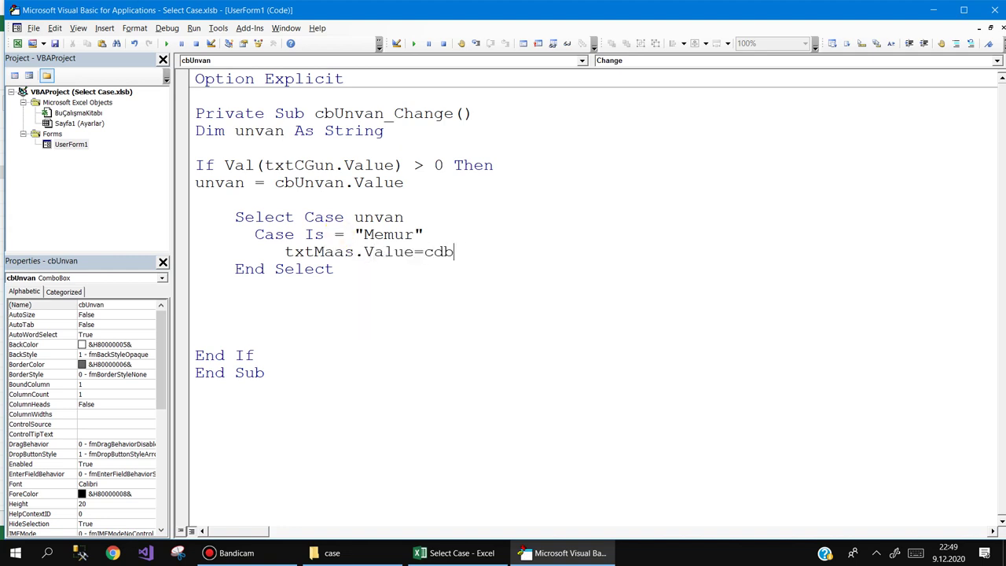
pyautogui.hotkey('ctrl', 'space')
pyautogui.write('(')
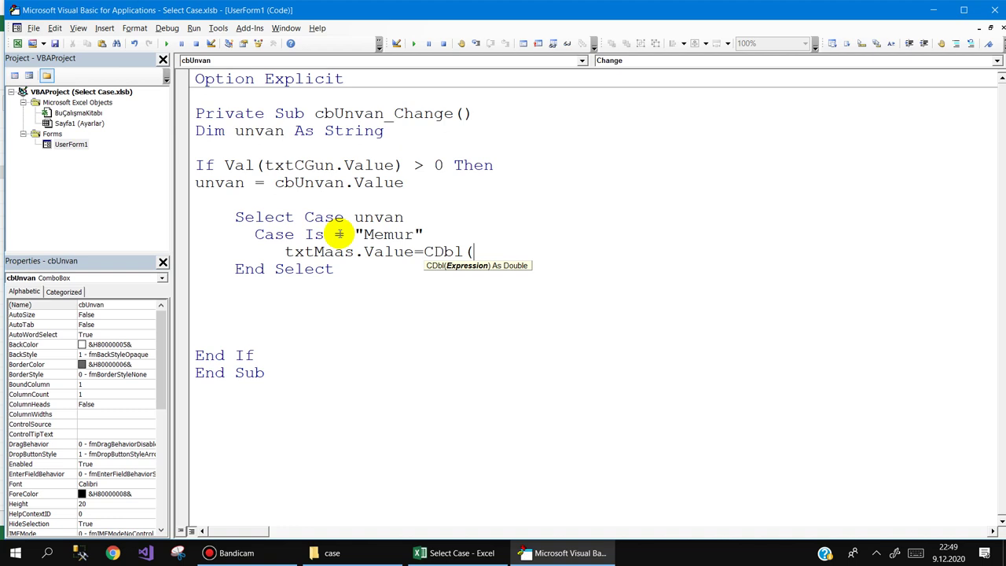
pyautogui.write('c')
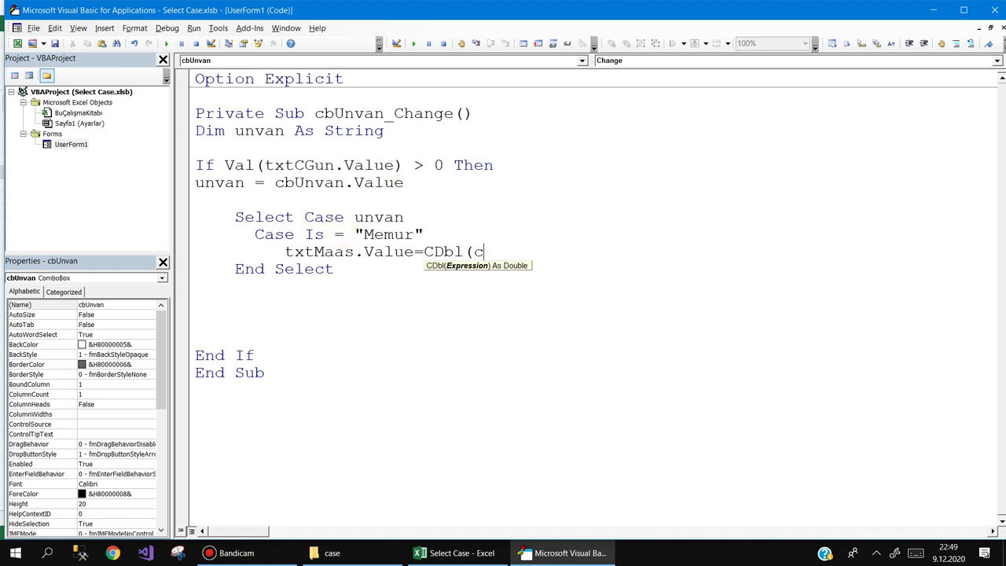
pyautogui.press('BackSpace')
pyautogui.write('txtc')
pyautogui.hotkey('ctrl', 'space')
pyautogui.write('.')
pyautogui.press('BackSpace')
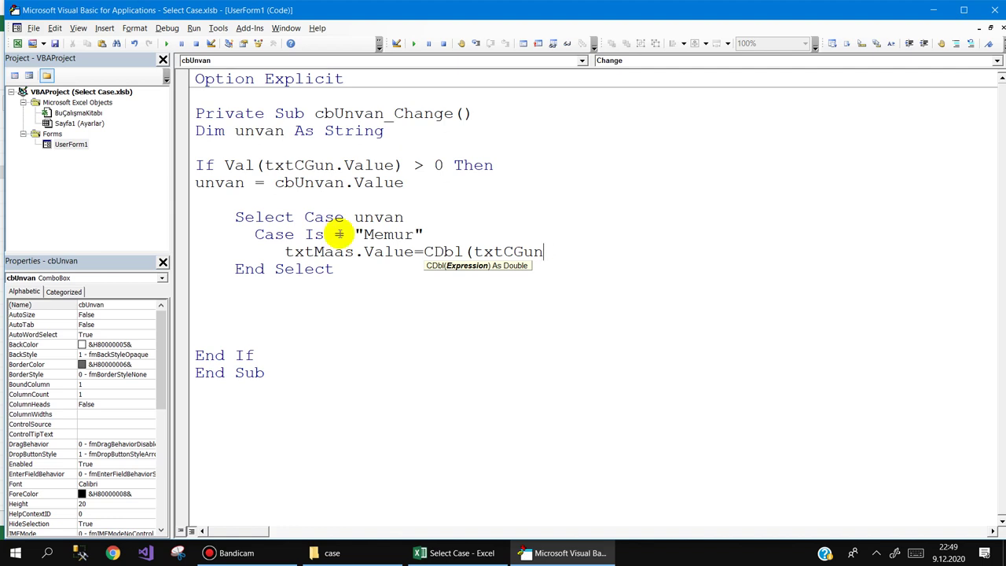
pyautogui.write('.v')
pyautogui.write(') ')
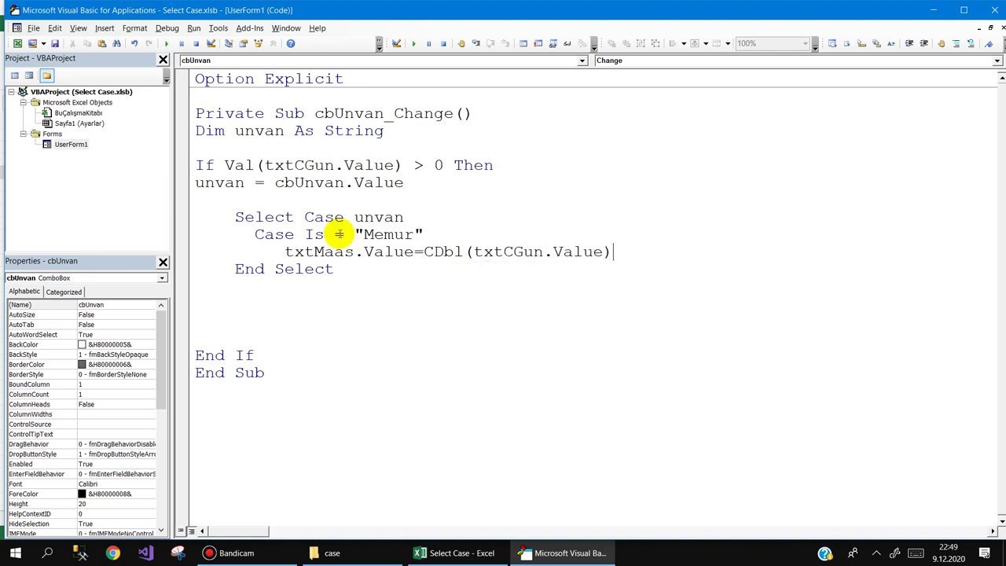
pyautogui.write('* 50')
pyautogui.press('Return')
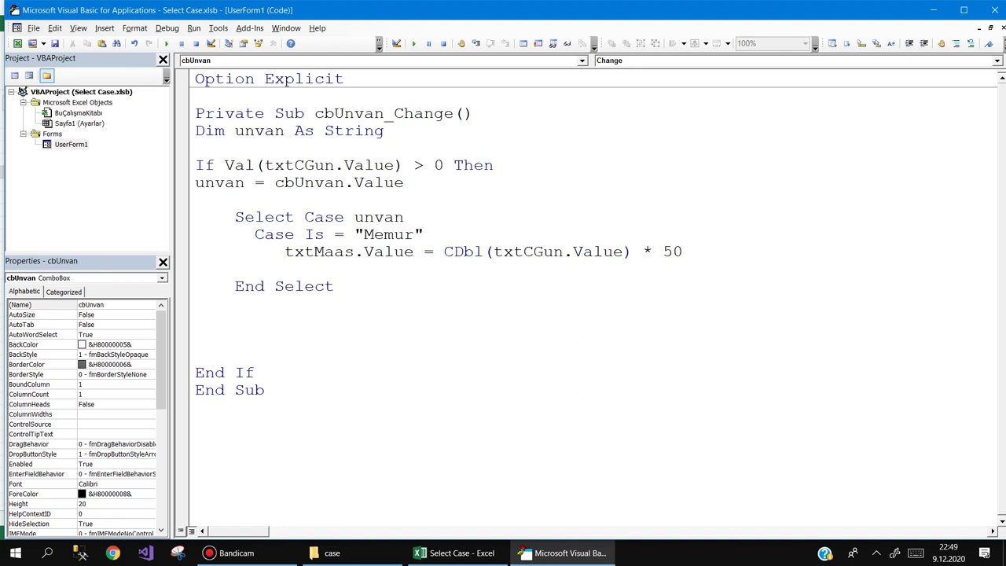
# - Duplicate the Memur case as an İşçi case multiplying the day count by 75
pyautogui.hotkey('shift', 'Up')
pyautogui.hotkey('shift', 'Up')
pyautogui.hotkey('ctrl', 'c')
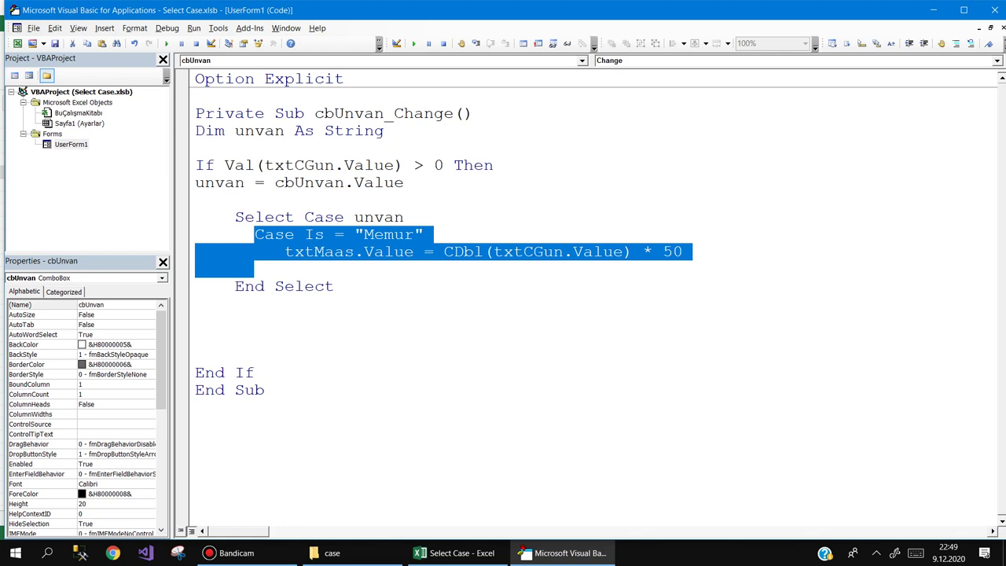
pyautogui.click(255, 286)
pyautogui.hotkey('ctrl', 'v')
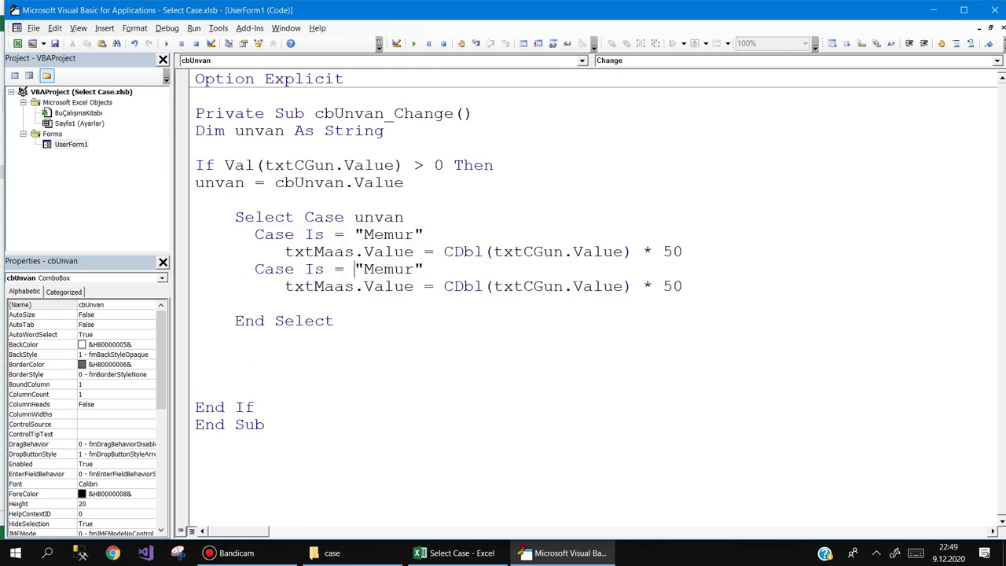
pyautogui.doubleClick(388, 269)
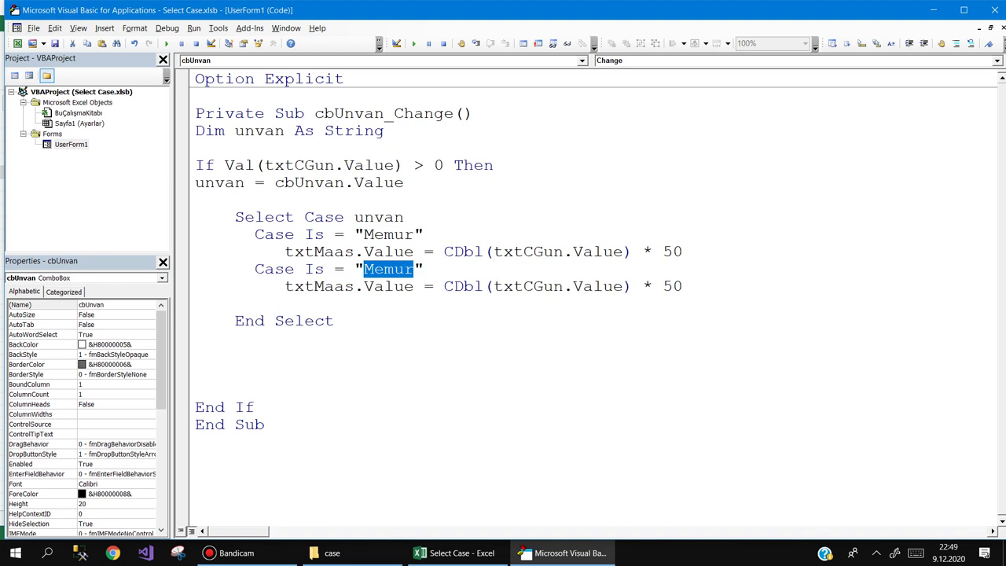
pyautogui.write('İşçi')
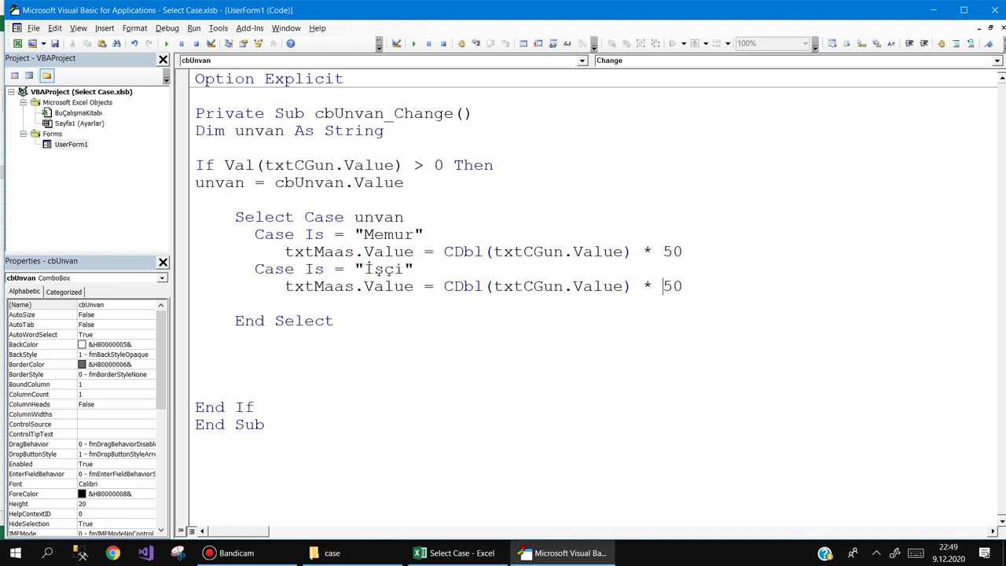
pyautogui.write('7')
# - Add an aligned Şef case multiplying the day count by 100
pyautogui.hotkey('ctrl', 'v')
pyautogui.hotkey('shift', 'Right')
pyautogui.hotkey('shift', 'Right')
pyautogui.hotkey('shift', 'Right')
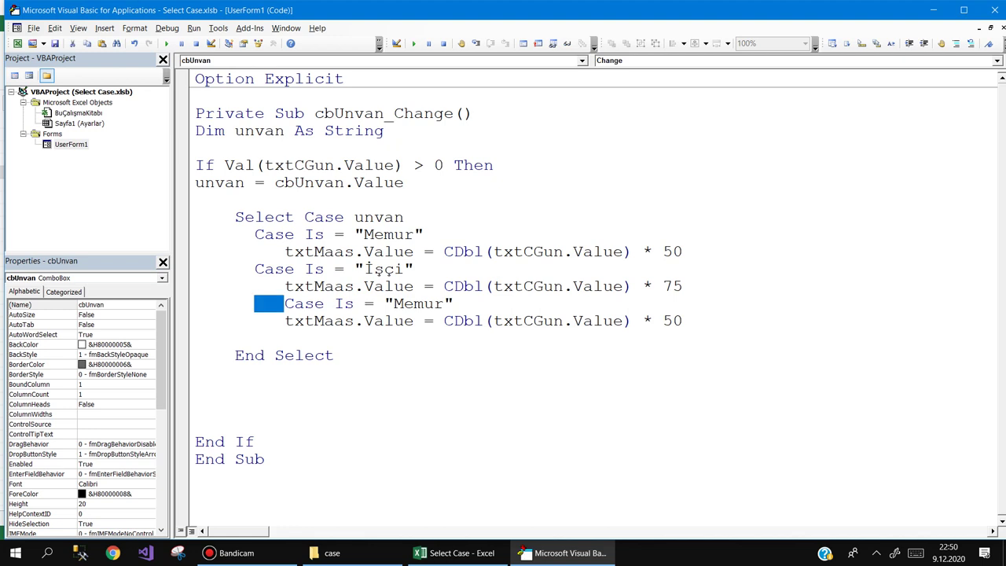
pyautogui.press('Delete')
pyautogui.doubleClick(365, 304)
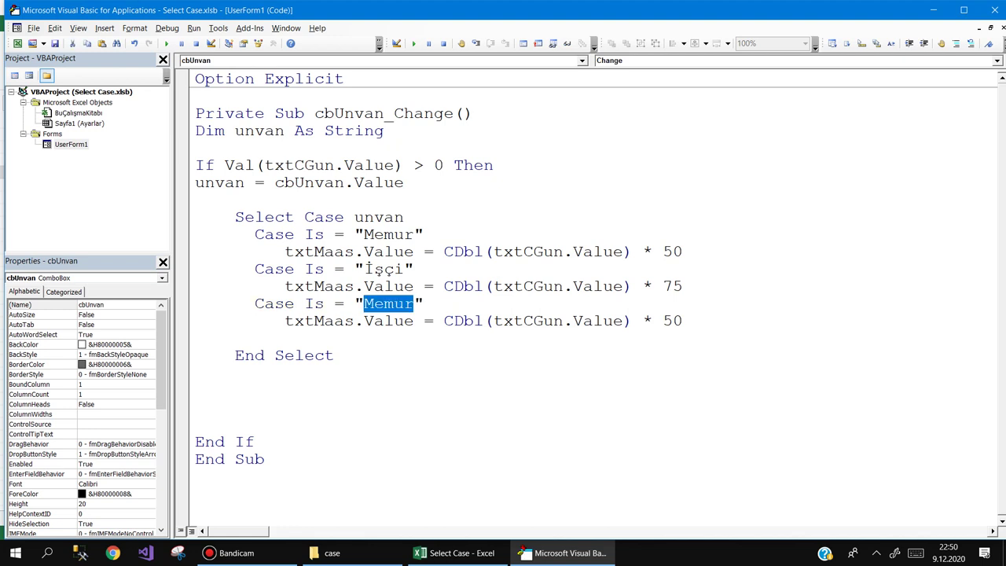
pyautogui.write('ŞEf')
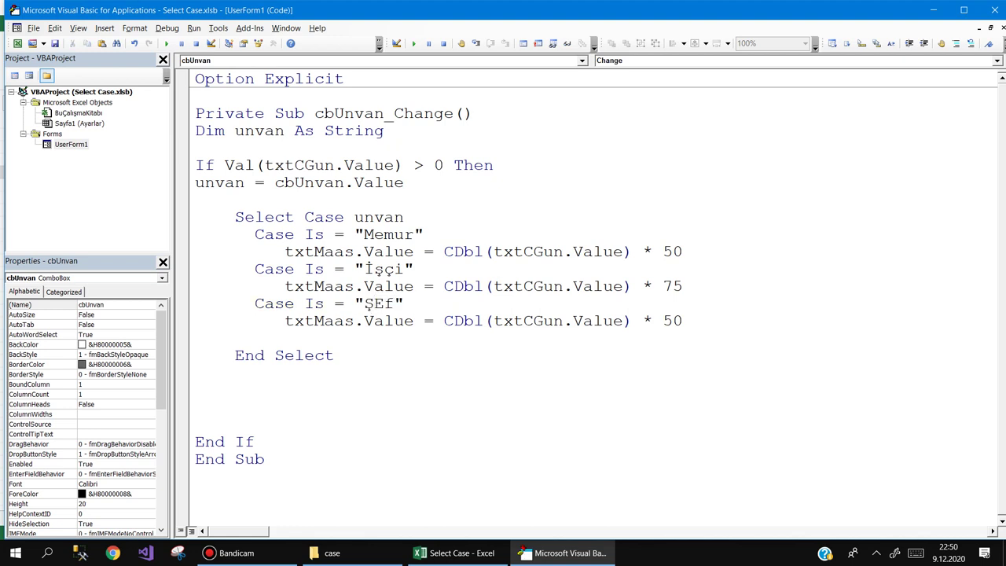
pyautogui.press('Delete')
pyautogui.write('e) * ')
pyautogui.write('1')
pyautogui.write('00')
# - Add a Müdür case at 150 and begin the Case Else line
pyautogui.hotkey('ctrl', 'v')
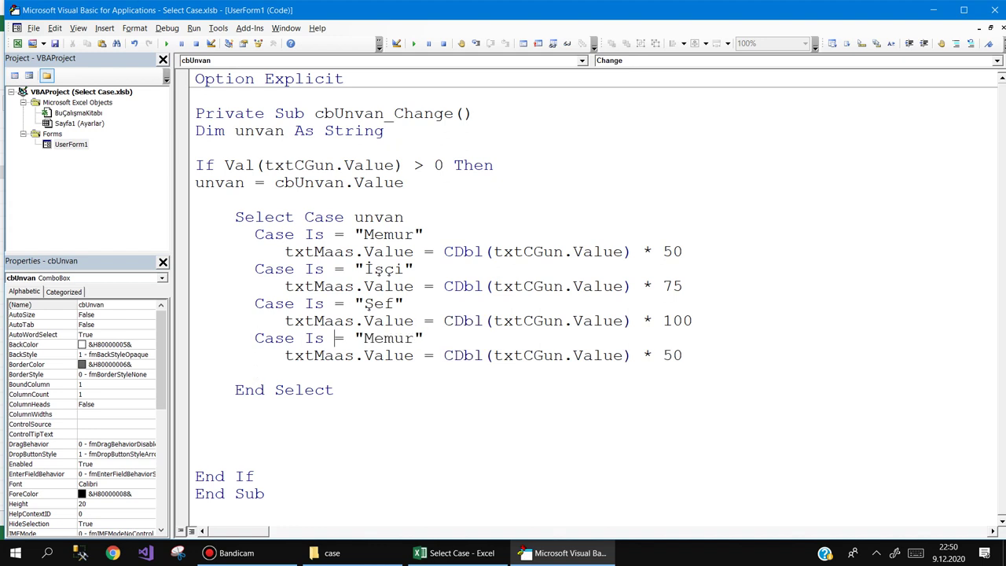
pyautogui.doubleClick(364, 338)
pyautogui.write('M')
pyautogui.write('üdü')
pyautogui.write('1')
pyautogui.write('else')
# - Under Case Else, add a MsgBox with the warning 'Hatalı seçim yaptınız'
pyautogui.press('Return')
pyautogui.write('msg')
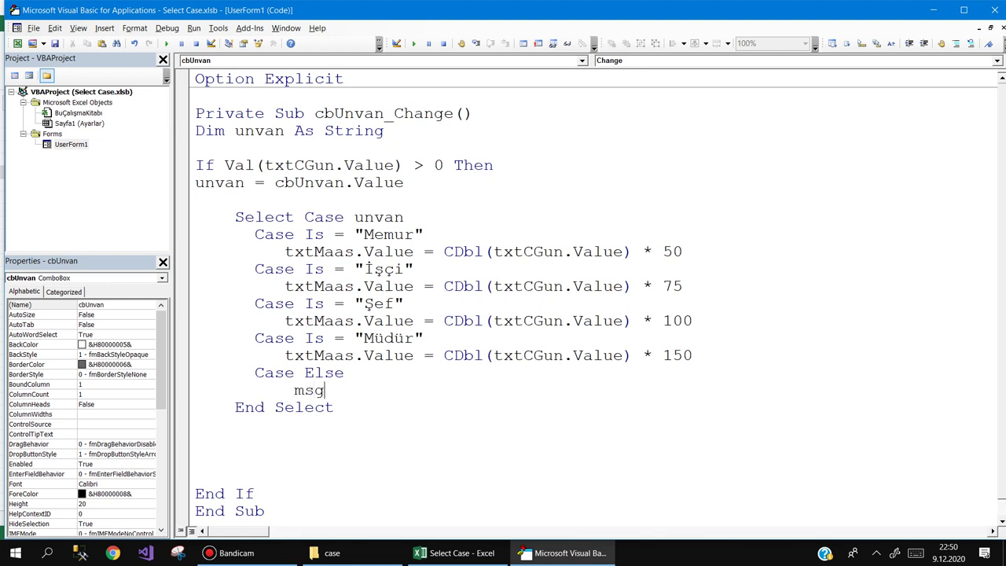
pyautogui.hotkey('ctrl', 'space')
pyautogui.write('"')
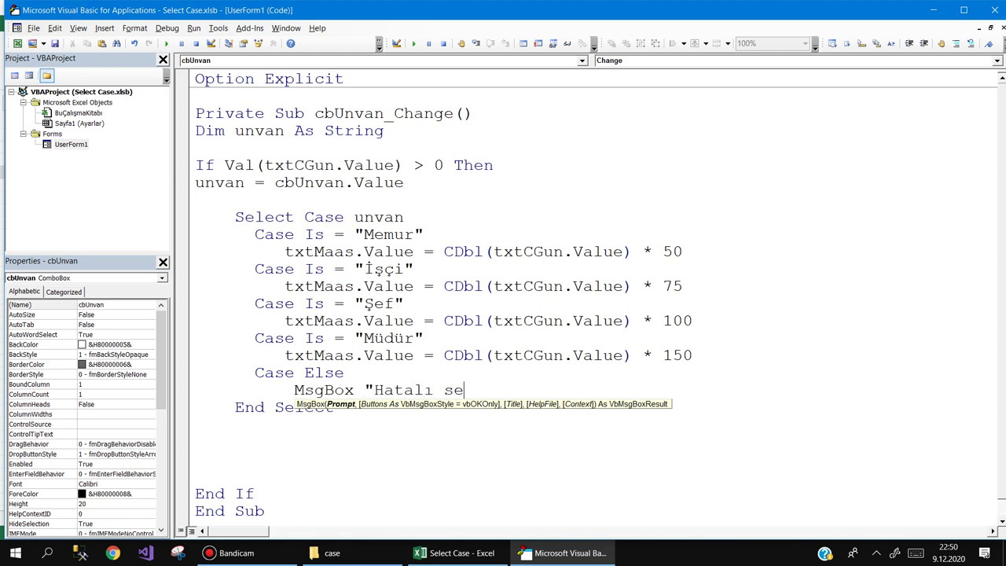
pyautogui.write('çim yaptın')
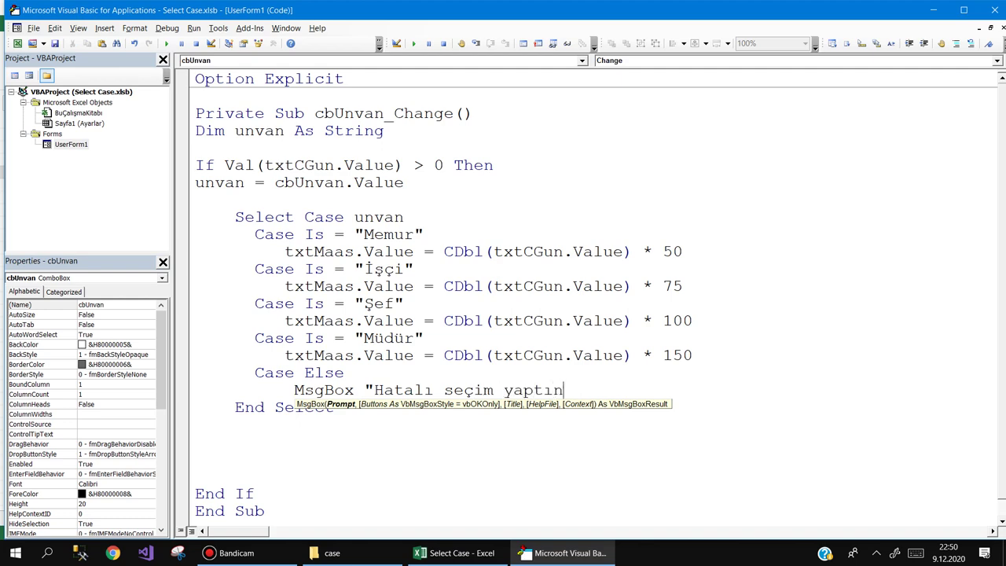
pyautogui.write('"')
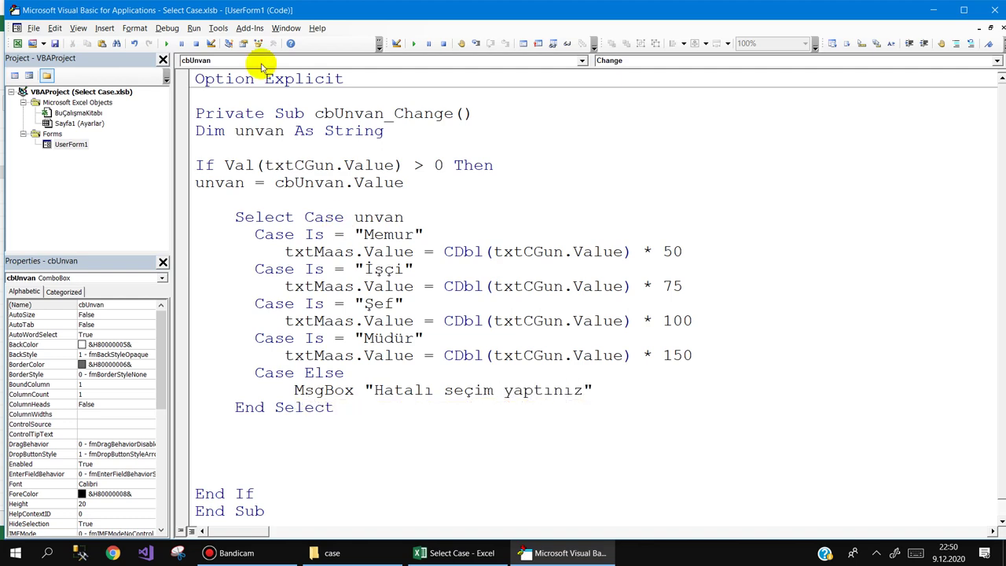
# - Run the form with a name and 30 days, and choose Memur to get 1500
pyautogui.click(167, 43)
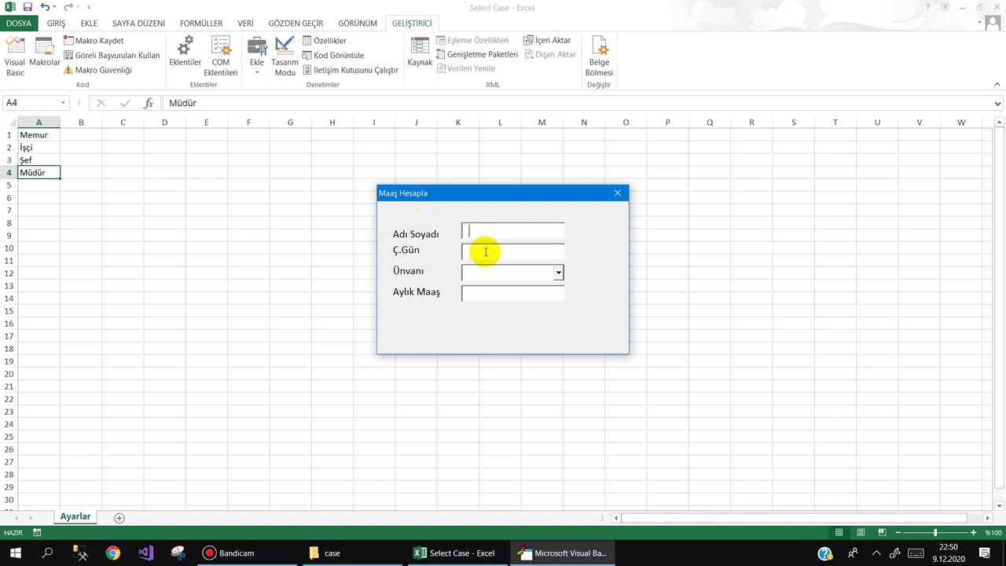
pyautogui.write('ahmet demir')
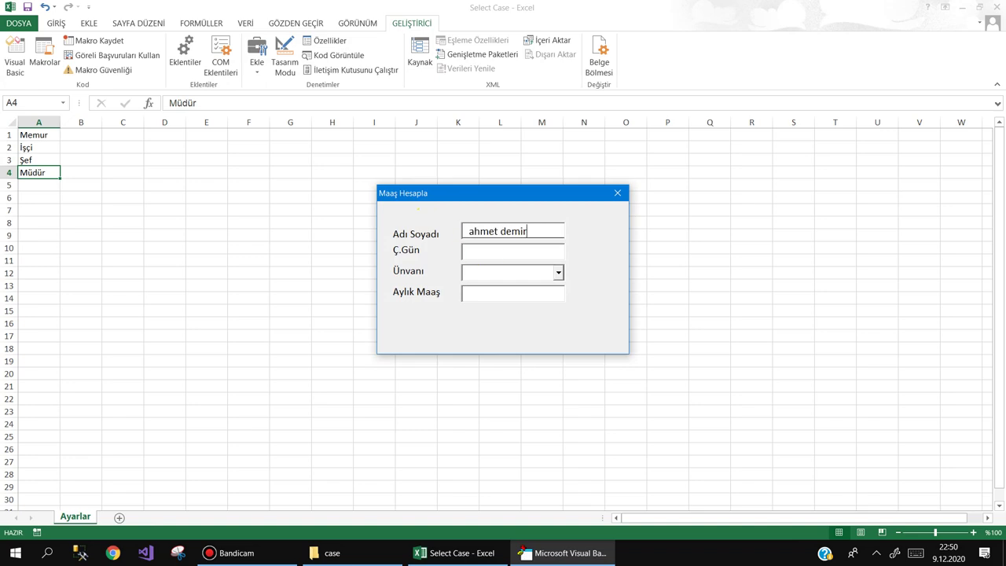
pyautogui.press('Tab')
pyautogui.write('30')
pyautogui.click(557, 271)
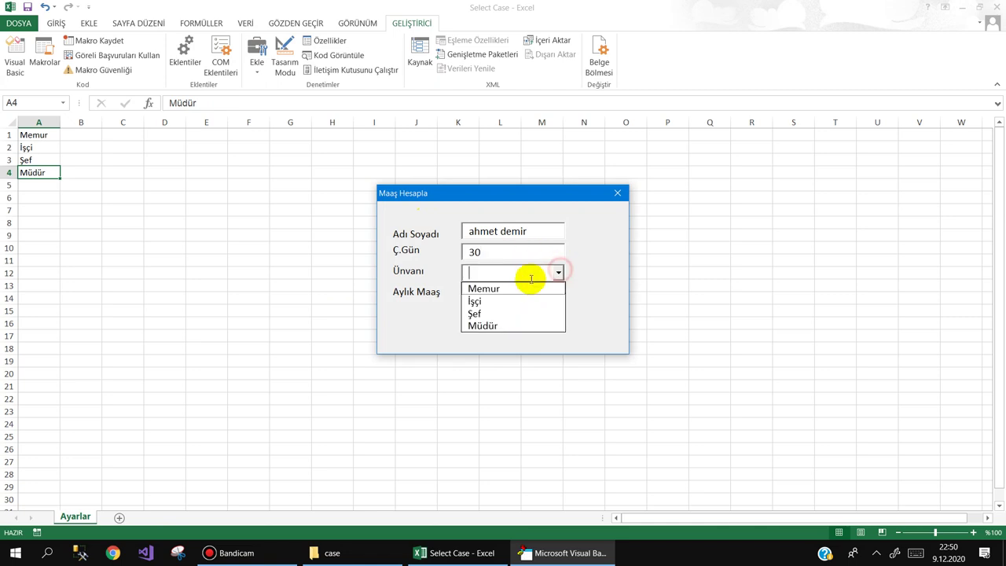
pyautogui.click(511, 288)
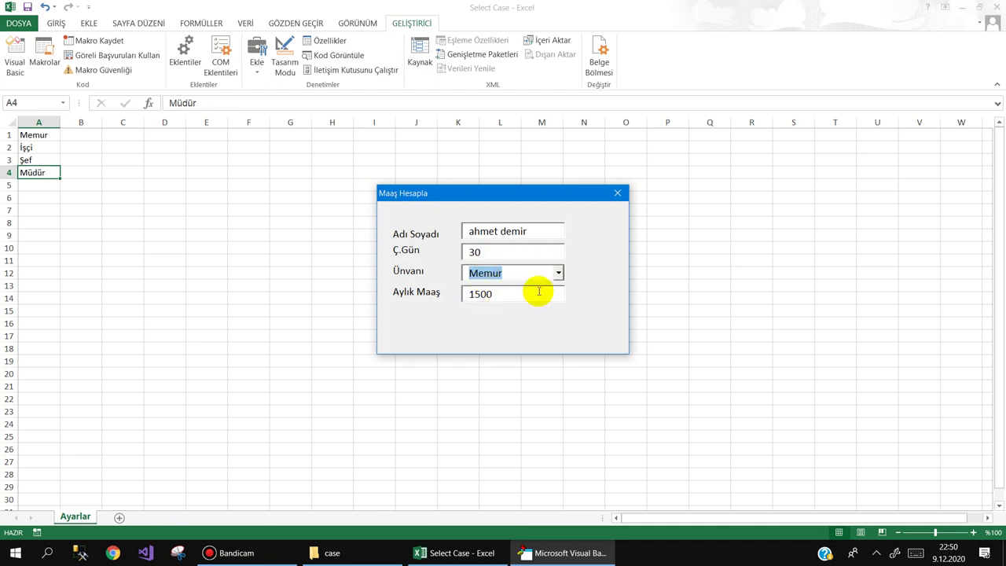
# - Check İşçi (2250), Şef (3000) and Müdür (error), then switch back to Memur
pyautogui.click(558, 272)
pyautogui.click(521, 299)
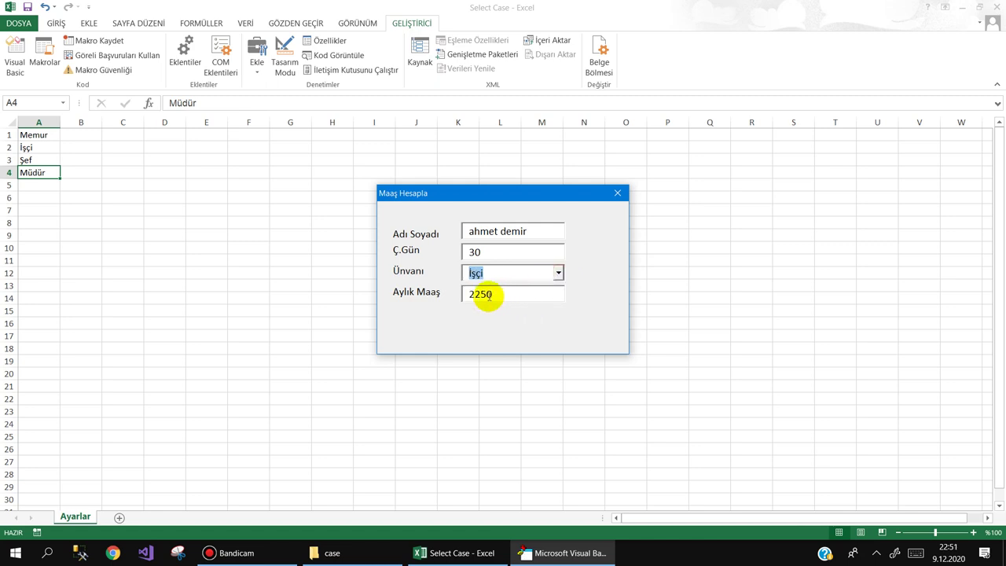
pyautogui.click(557, 273)
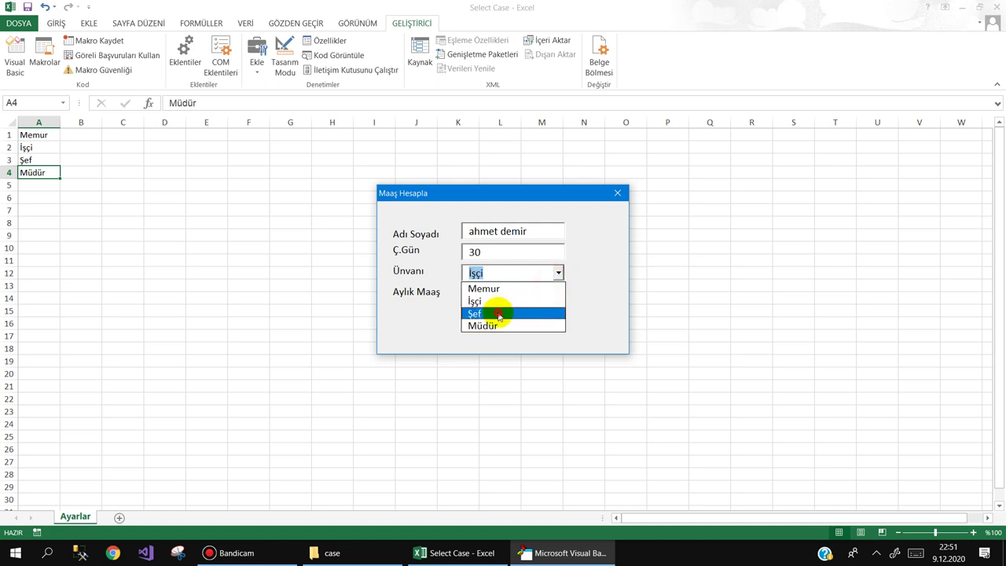
pyautogui.click(494, 315)
pyautogui.click(557, 273)
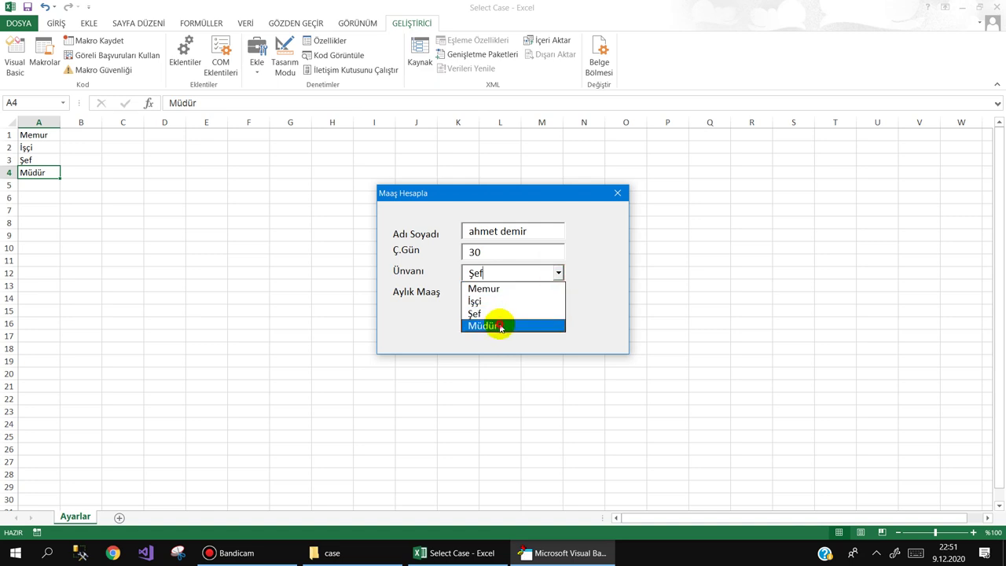
pyautogui.click(498, 325)
pyautogui.click(518, 280)
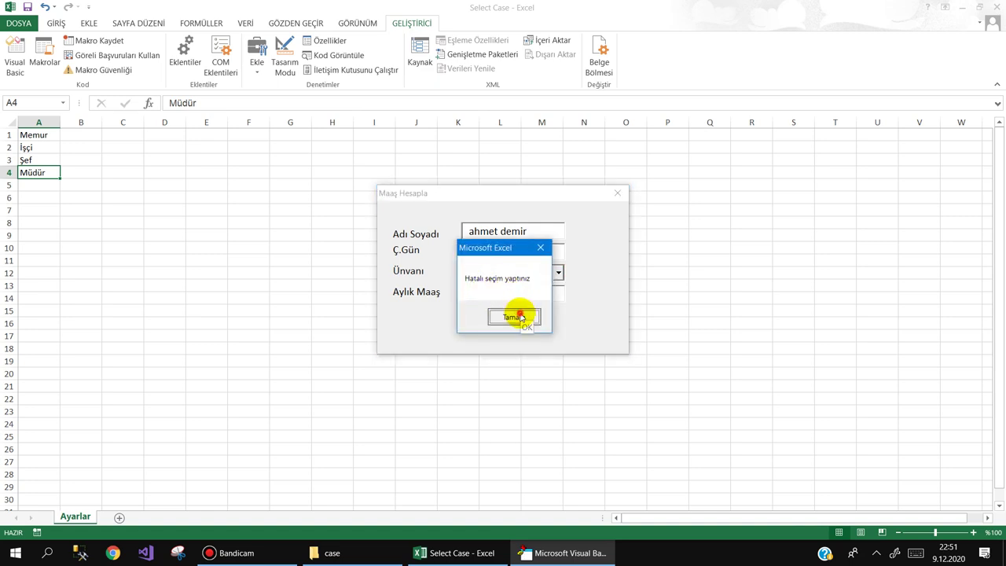
pyautogui.click(523, 315)
pyautogui.click(555, 273)
pyautogui.click(526, 290)
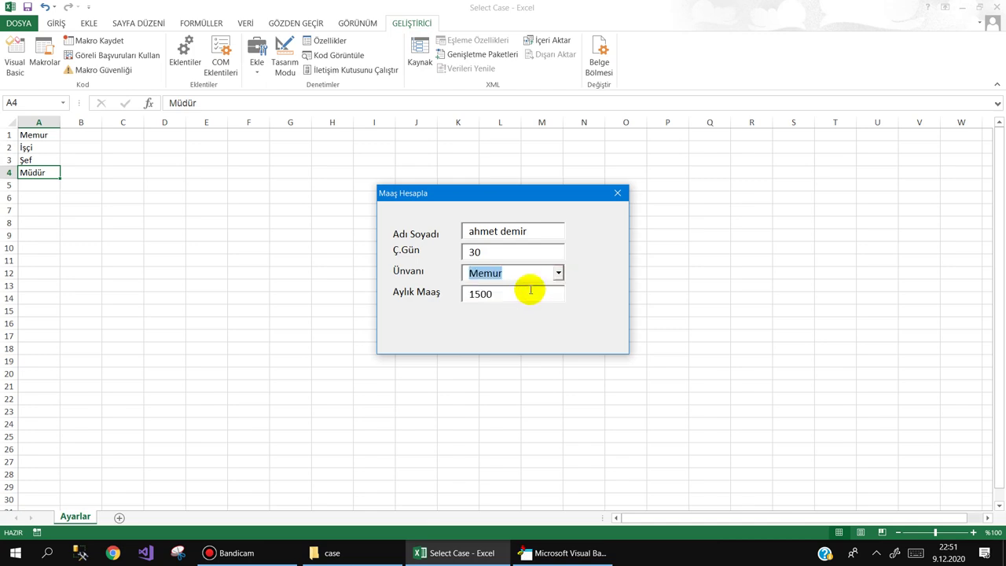
# - Close the running form, open its code and delete the blank lines before End If
pyautogui.click(617, 192)
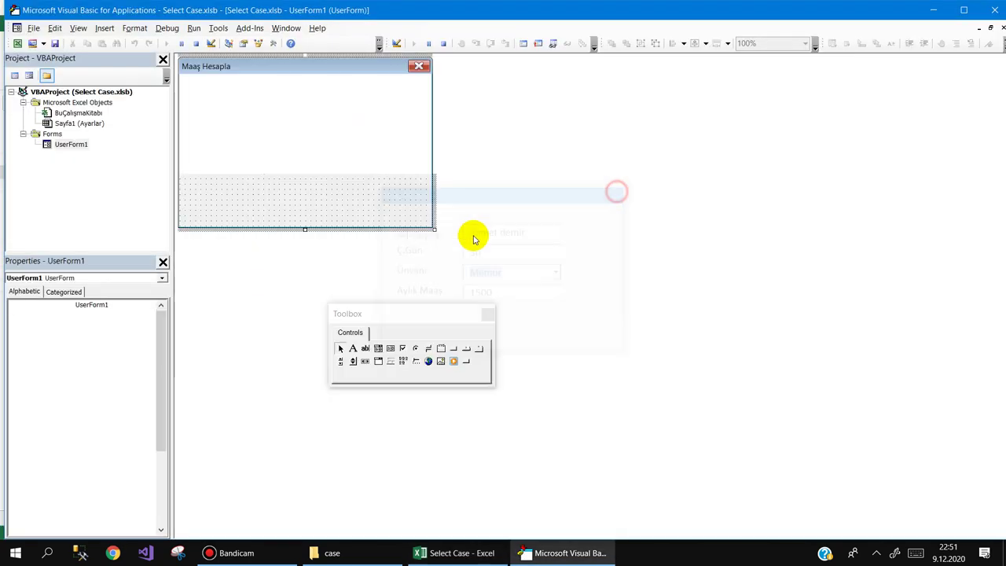
pyautogui.doubleClick(304, 201)
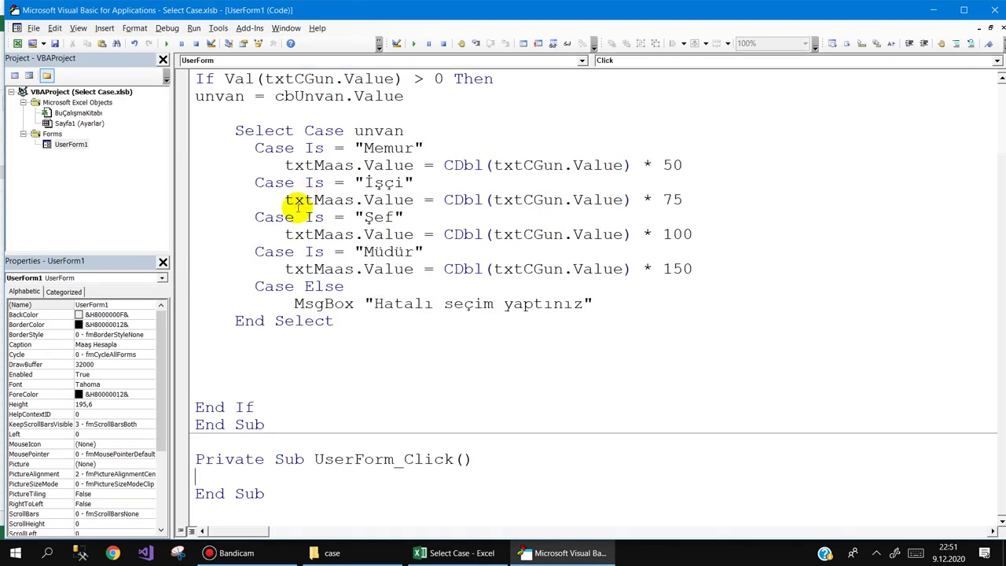
pyautogui.scroll(1, 228, 132)
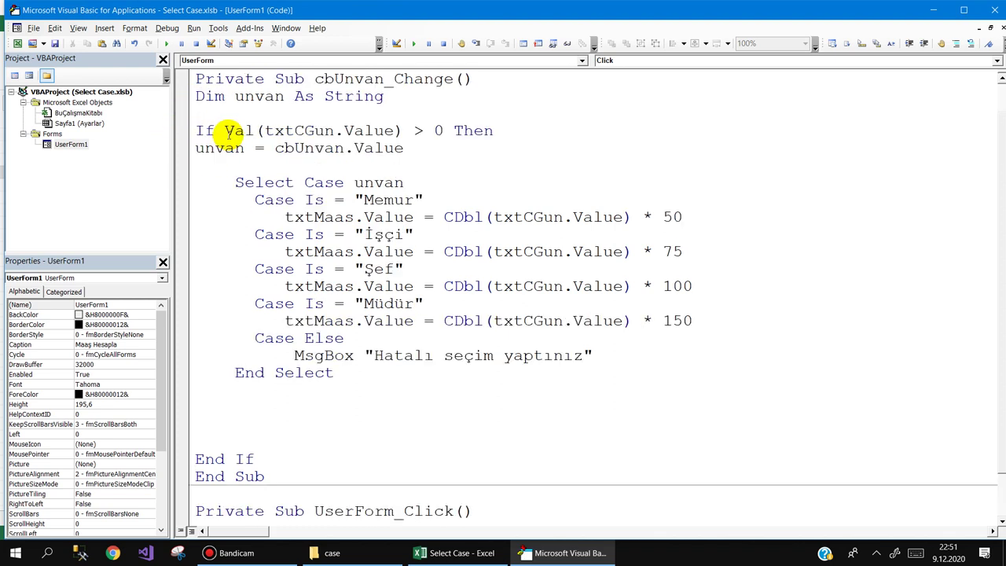
pyautogui.moveTo(186, 386); pyautogui.dragTo(177, 437)
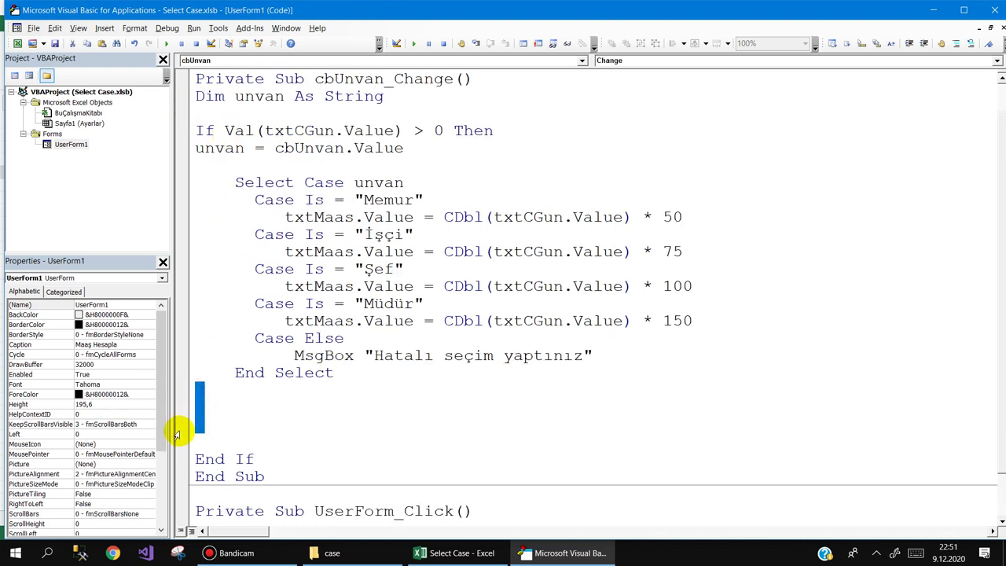
pyautogui.press('Delete')
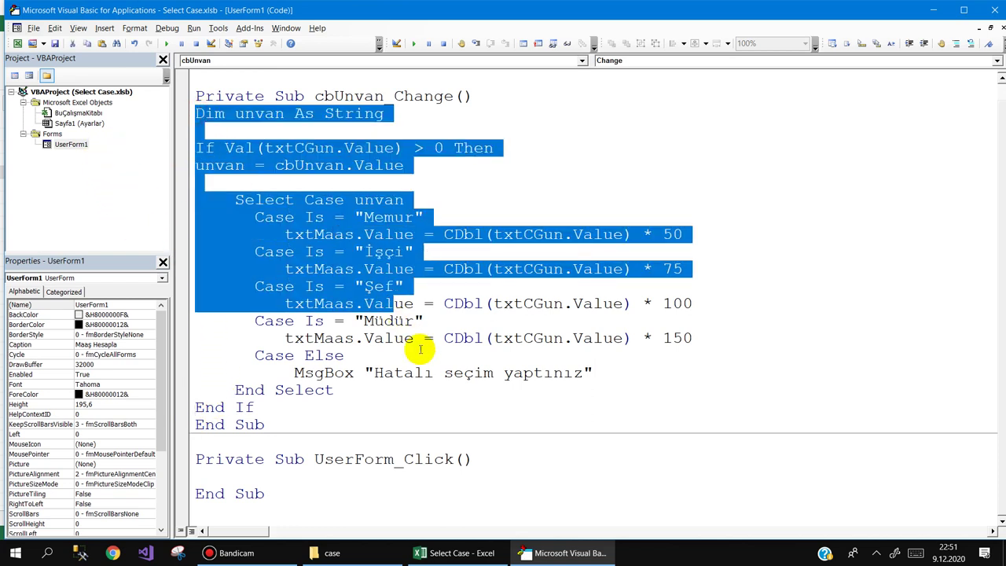
# - Comment out the Dim unvan…End If block, add blank lines, and select the commented block
pyautogui.moveTo(195, 113); pyautogui.dragTo(449, 404)
pyautogui.click(956, 43)
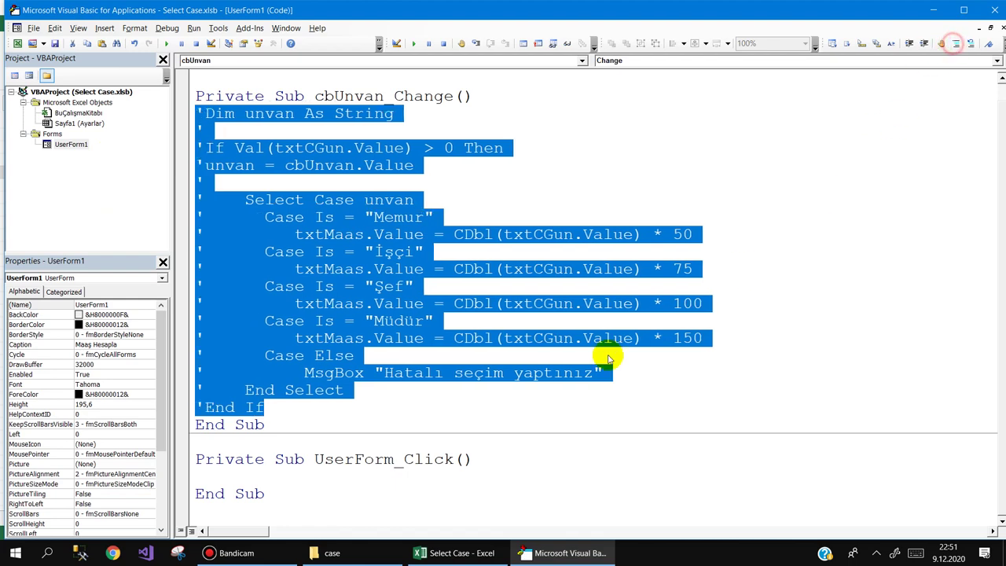
pyautogui.moveTo(277, 408); pyautogui.dragTo(288, 419)
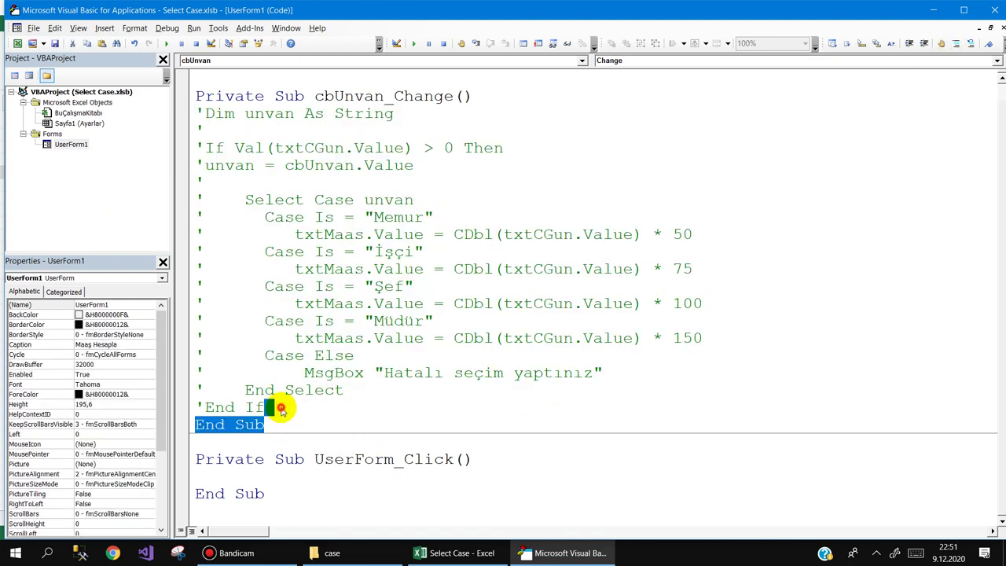
pyautogui.click(267, 407)
pyautogui.press('Return')
pyautogui.press('Return')
pyautogui.press('Return')
pyautogui.press('Return')
pyautogui.press('Return')
pyautogui.press('Return')
pyautogui.press('Return')
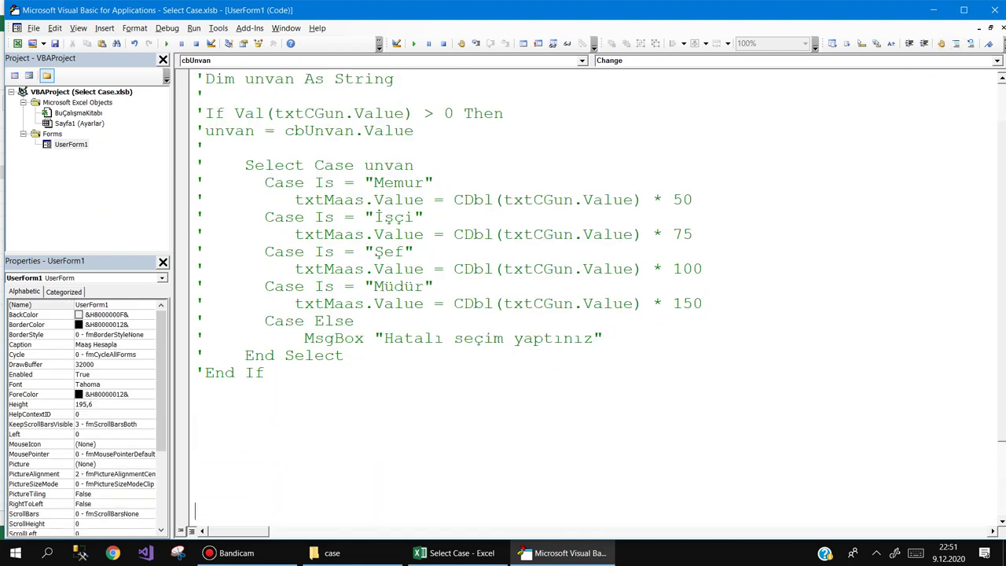
pyautogui.press('Return')
pyautogui.press('Return')
pyautogui.moveTo(270, 358); pyautogui.dragTo(196, 305)
pyautogui.moveTo(158, 247); pyautogui.dragTo(169, 133)
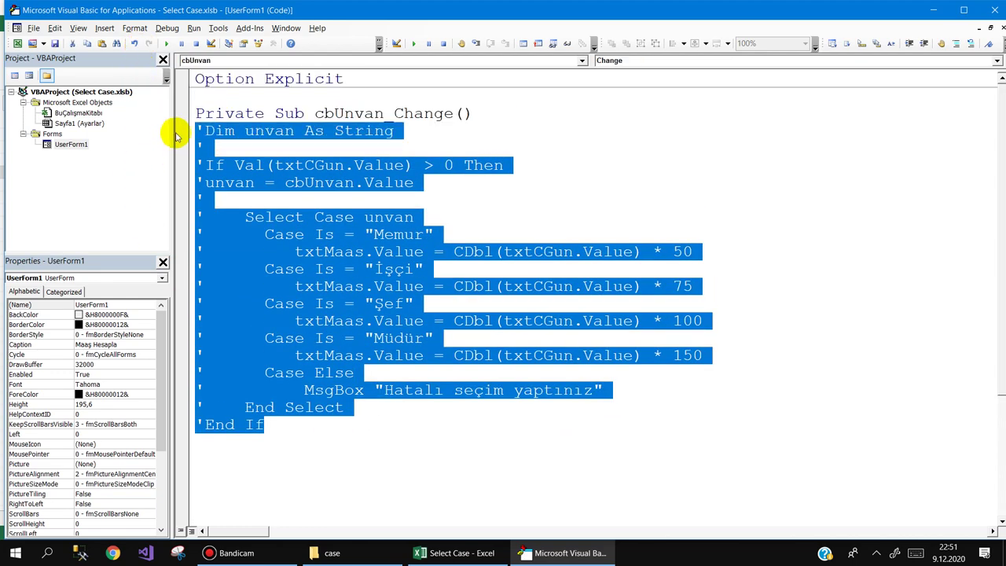
# - Below a '------ separator comment, paste the Dim unvan…End If block and uncomment it
pyautogui.click(210, 456)
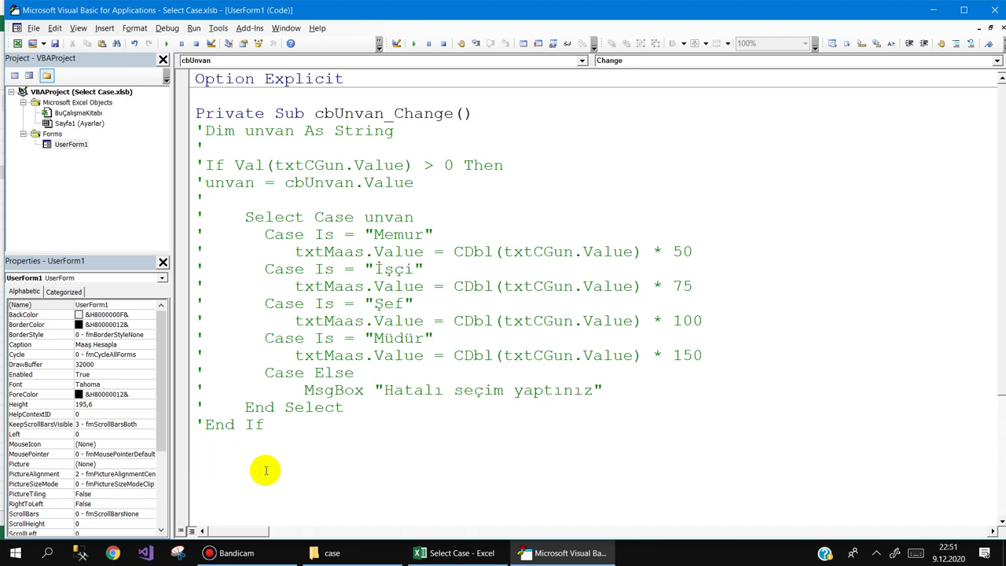
pyautogui.write("'---------------")
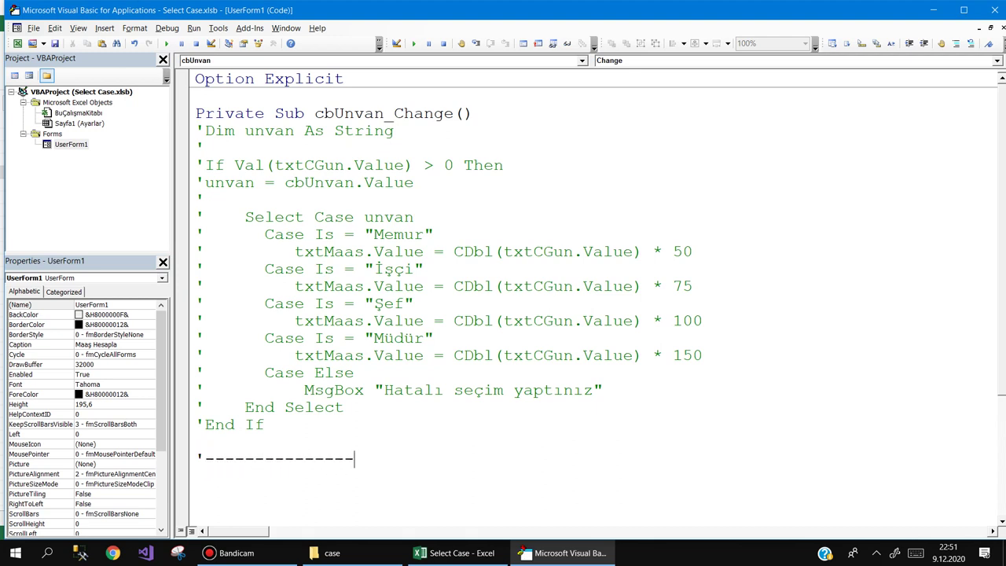
pyautogui.write('--------------------------')
pyautogui.write('\'Dim unvan As String \' \'If Val(txtCGun.Value) > 0 Then \'unvan = cbUnvan.Value \' \'    Select Case unvan \'      Case Is = "Memur" \'         txtMaas.Value = CDbl(txtCGun.Value) * 50 \'      Case Is = "İşçi" \'         txtMaas.Value = CDbl(txtCGun.Value) * 75 \'      Case Is = "Şef" \'         txtMaas.Value = CDbl(txtCGun.Value) * 100 \'      Case Is = "Müdür" \'         txtMaas.Value = CDbl(txtCGun.Value) * 150 \'      Case Else \'          MsgBox "Hatalı seçim yaptınız" \'    End Select \'End If')
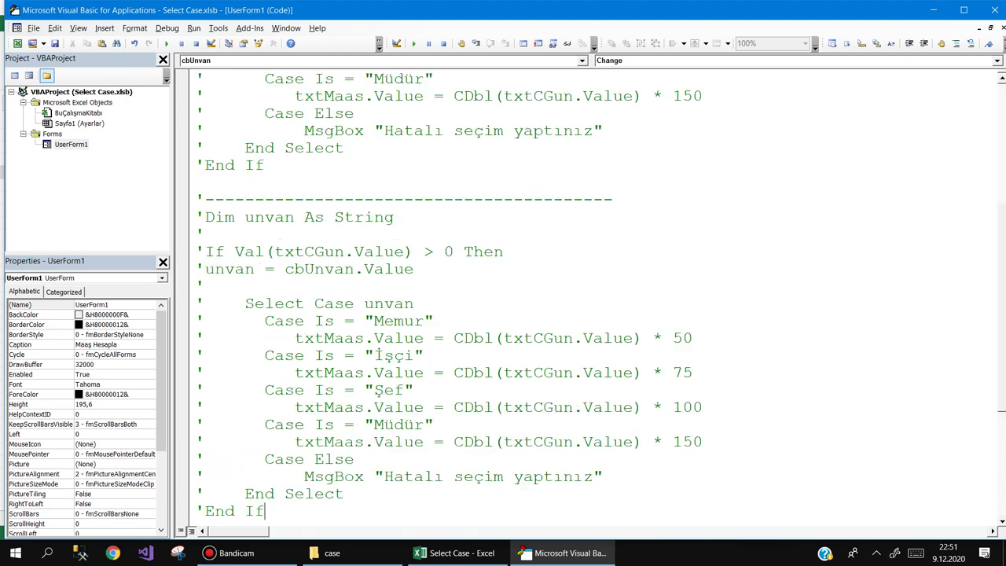
pyautogui.moveTo(264, 510); pyautogui.dragTo(148, 218)
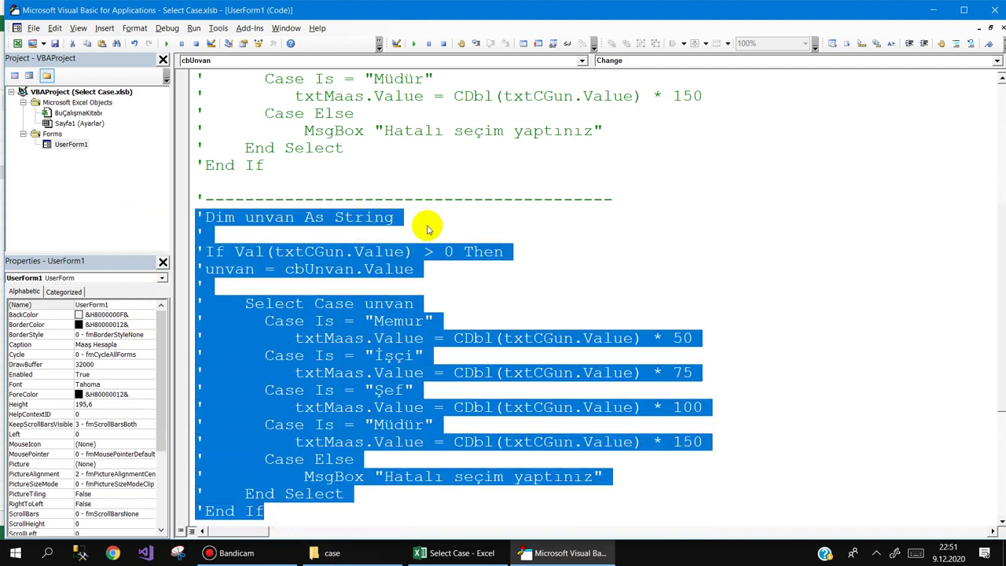
pyautogui.click(972, 43)
pyautogui.click(314, 235)
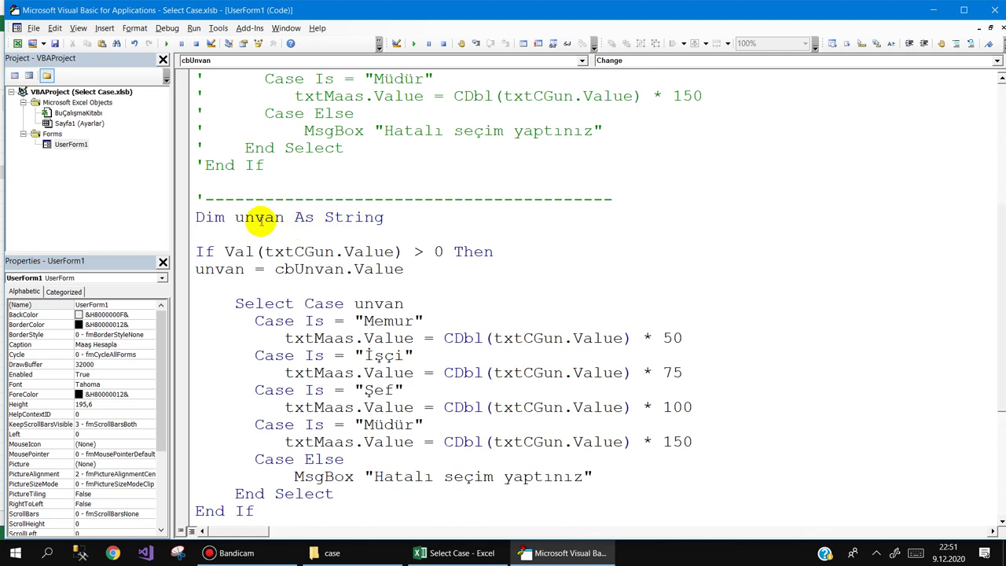
pyautogui.moveTo(326, 217); pyautogui.dragTo(449, 218)
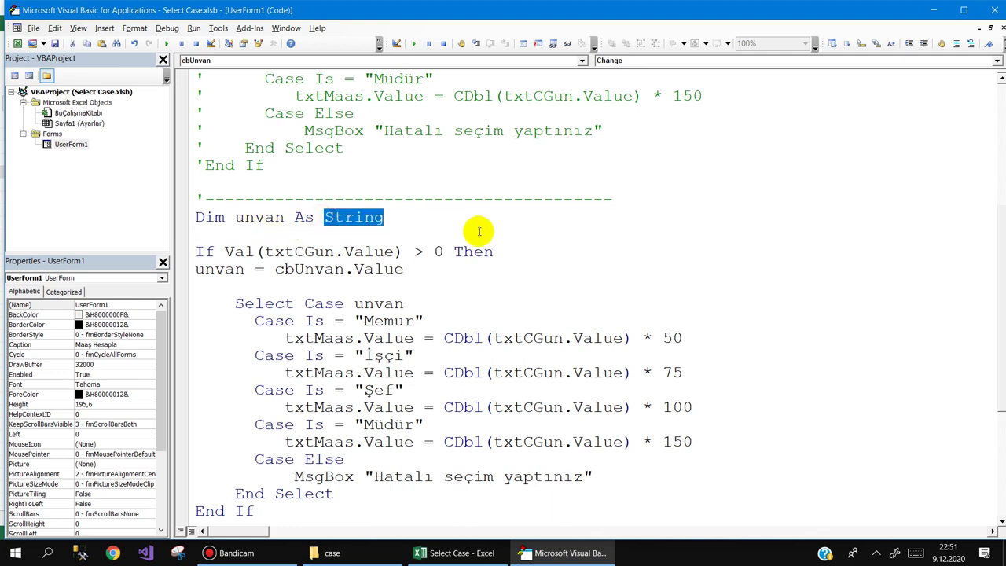
# - Declare unvanSec As Byte and assign it cbUnvan.ListIndex instead of cbUnvan.Value
pyautogui.write('by')
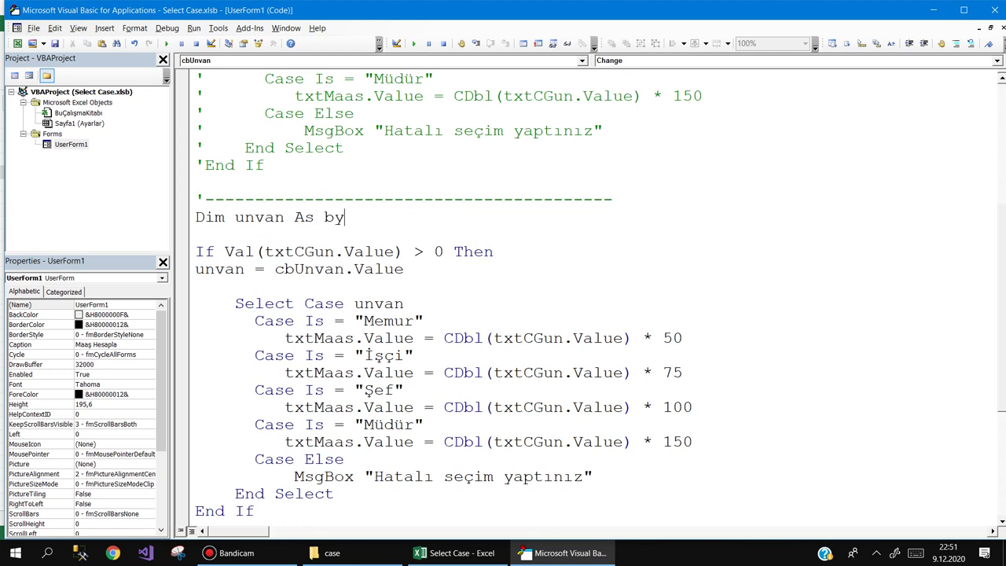
pyautogui.write('te')
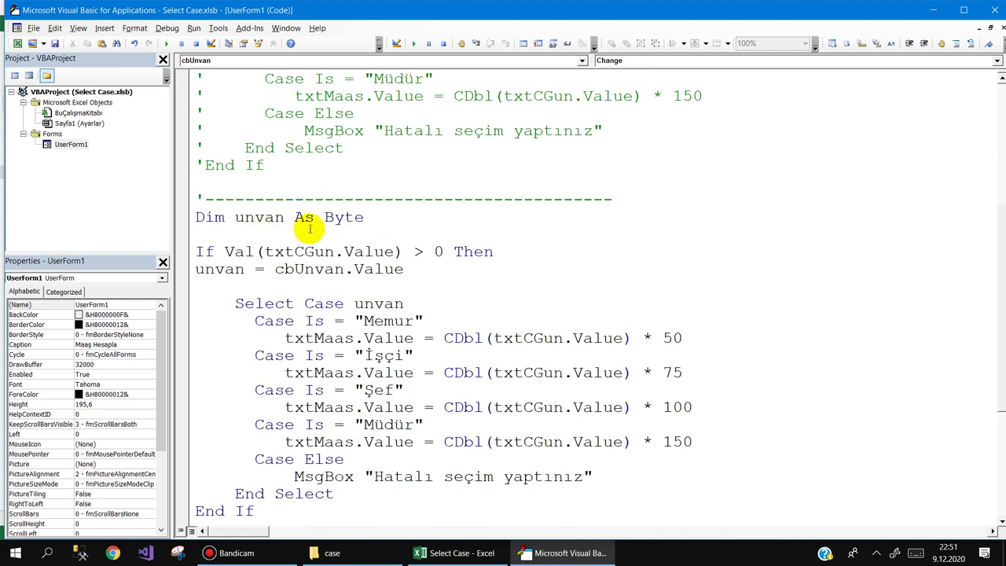
pyautogui.click(286, 217)
pyautogui.write('Sec')
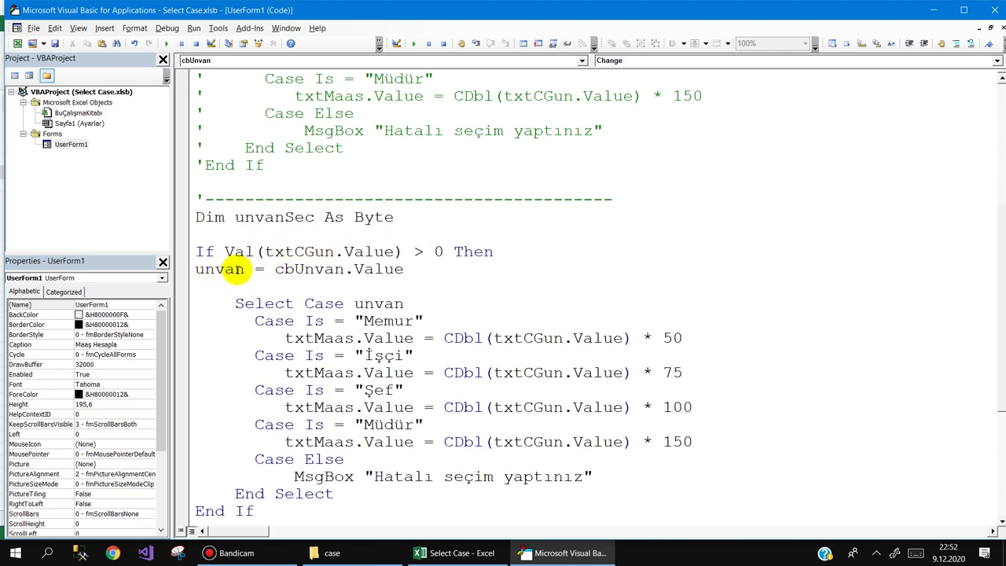
pyautogui.click(245, 269)
pyautogui.write('Sec')
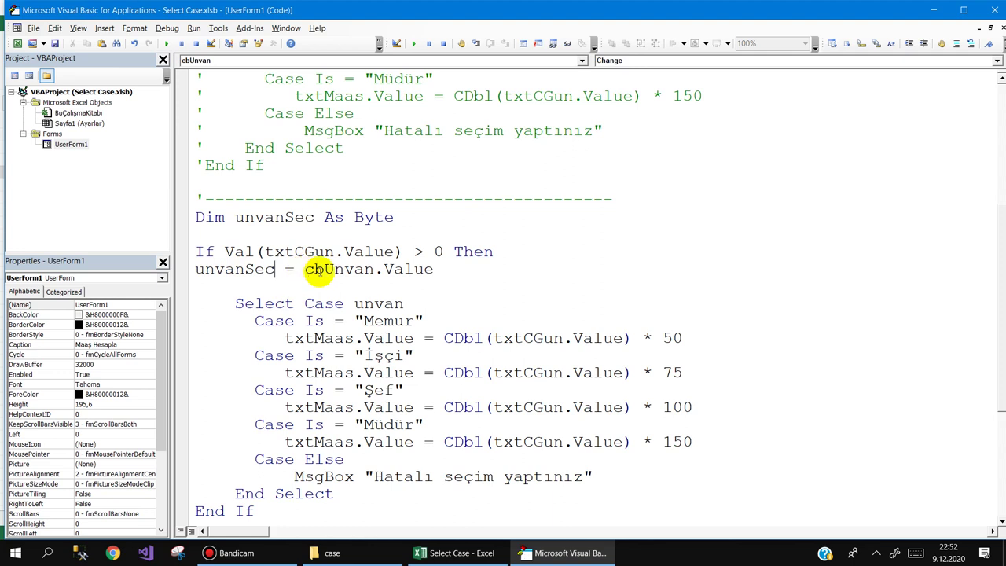
pyautogui.moveTo(375, 268); pyautogui.dragTo(503, 293)
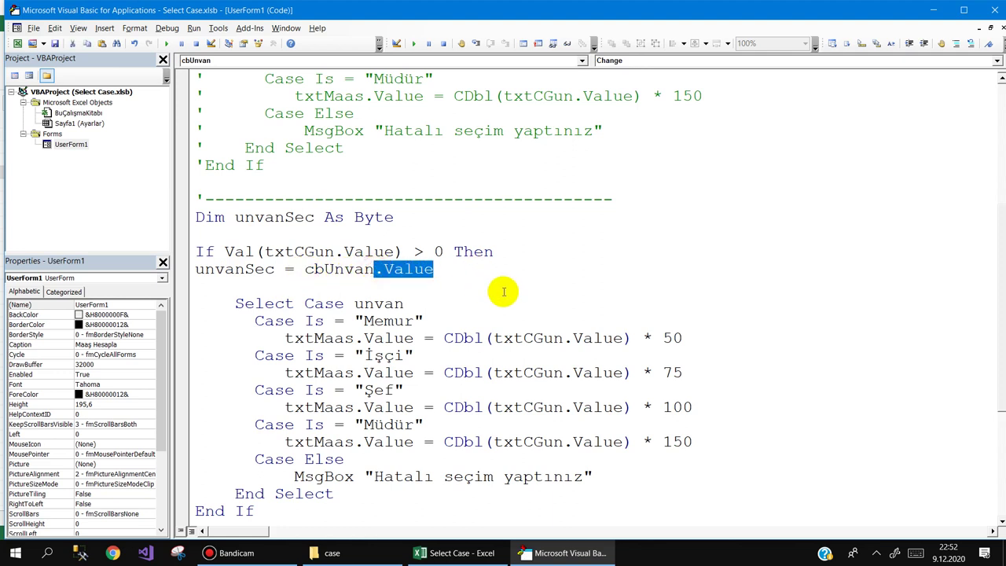
pyautogui.write('.se')
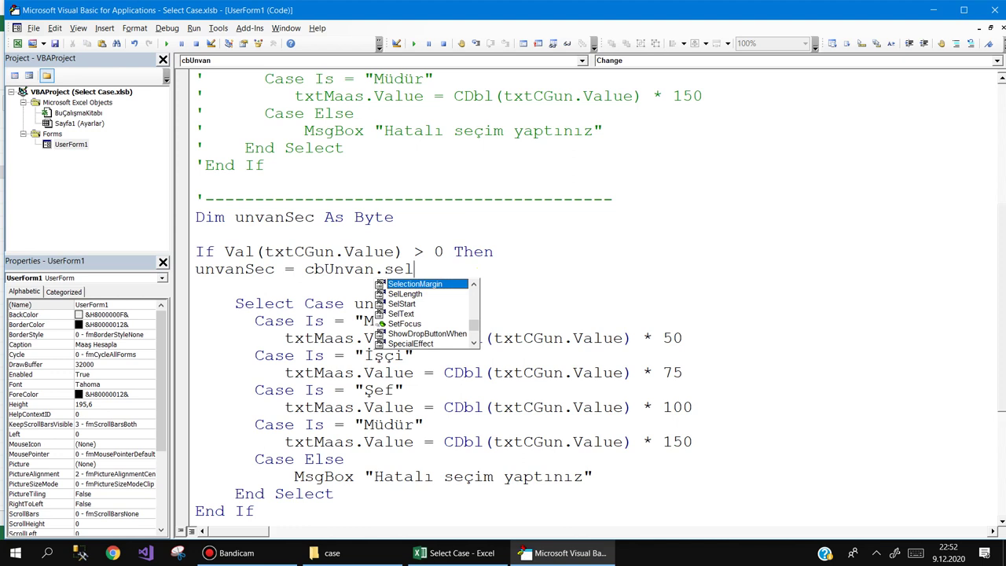
pyautogui.press('BackSpace')
pyautogui.press('BackSpace')
pyautogui.press('BackSpace')
pyautogui.write('li')
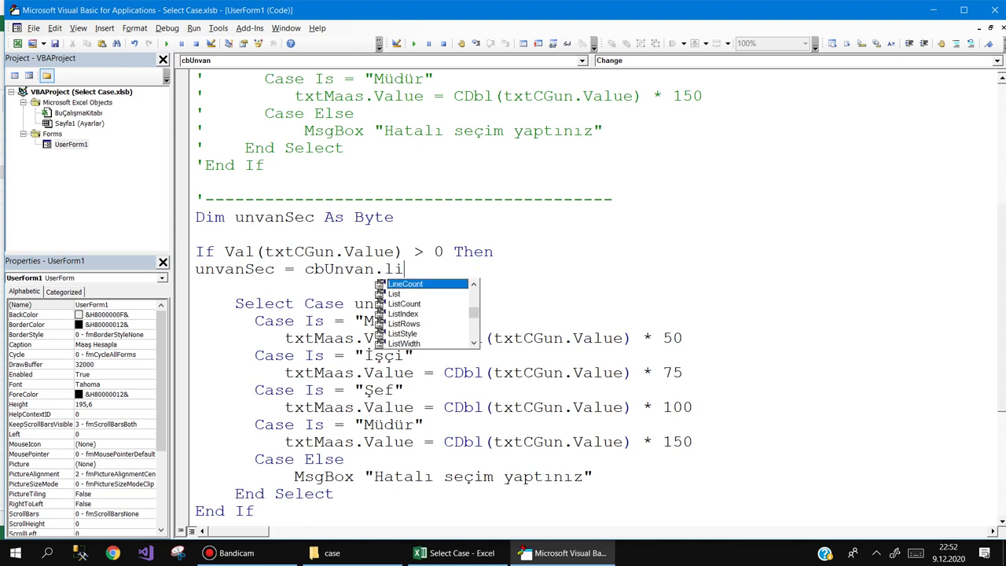
pyautogui.write('sti')
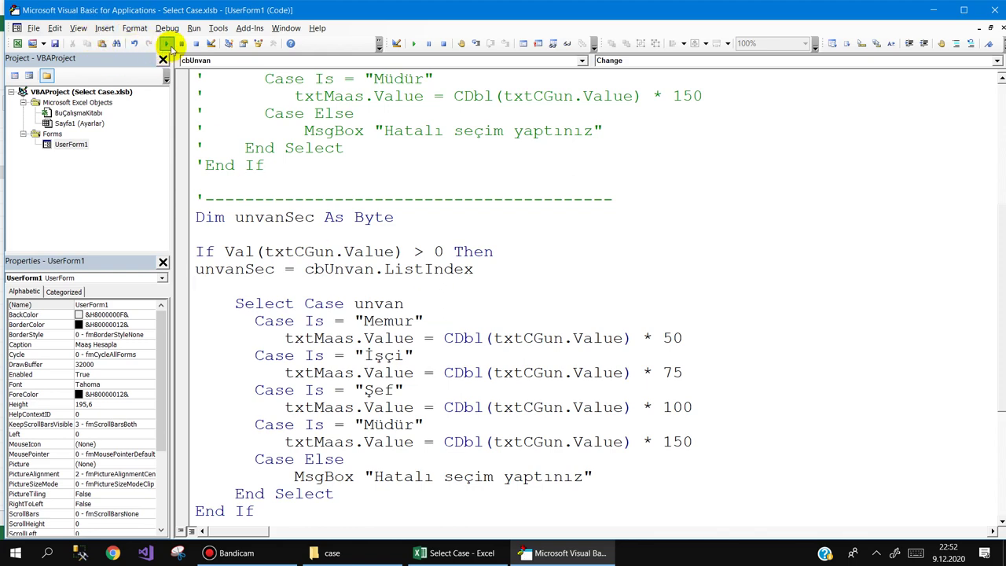
# - Run the form, choose Müdür, and dismiss the 'Variable not defined' error on Select Case unvan
pyautogui.click(166, 43)
pyautogui.click(557, 271)
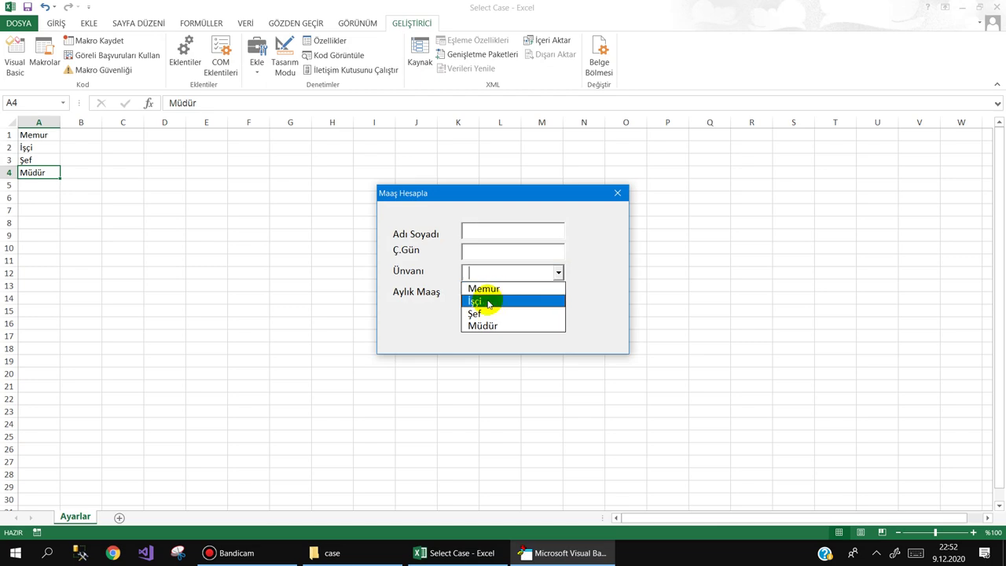
pyautogui.click(482, 326)
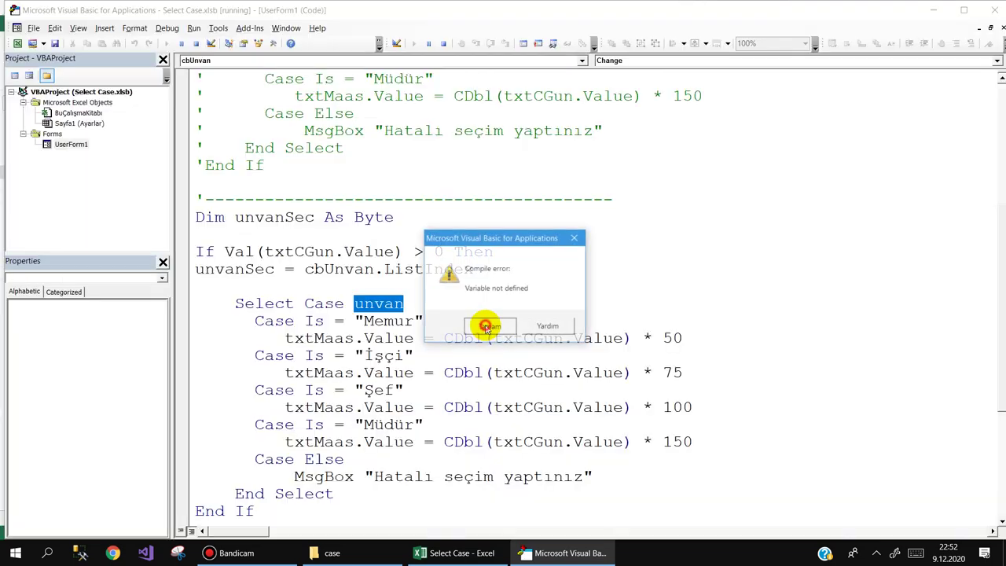
pyautogui.click(484, 324)
pyautogui.click(441, 304)
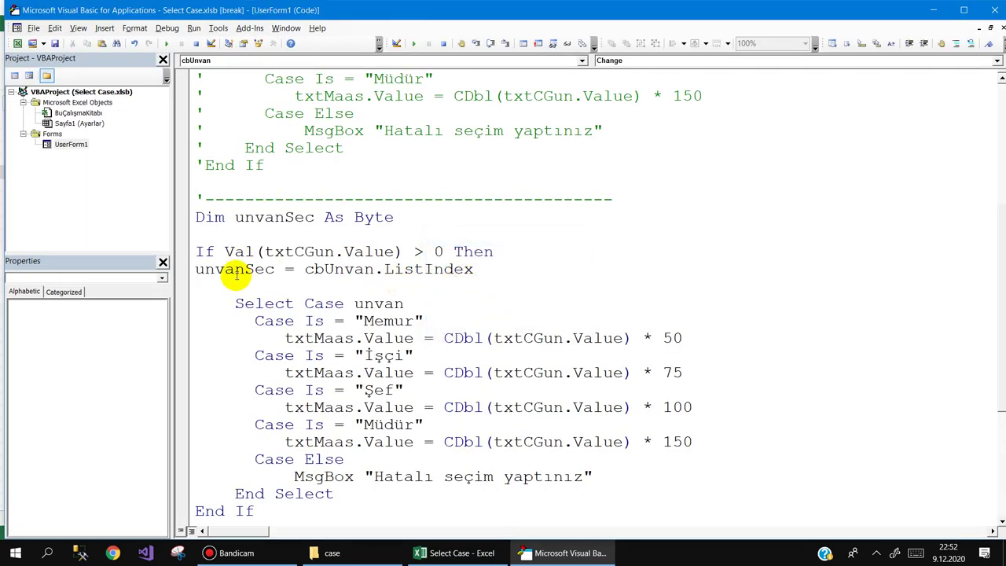
pyautogui.scroll(-1, 346, 275)
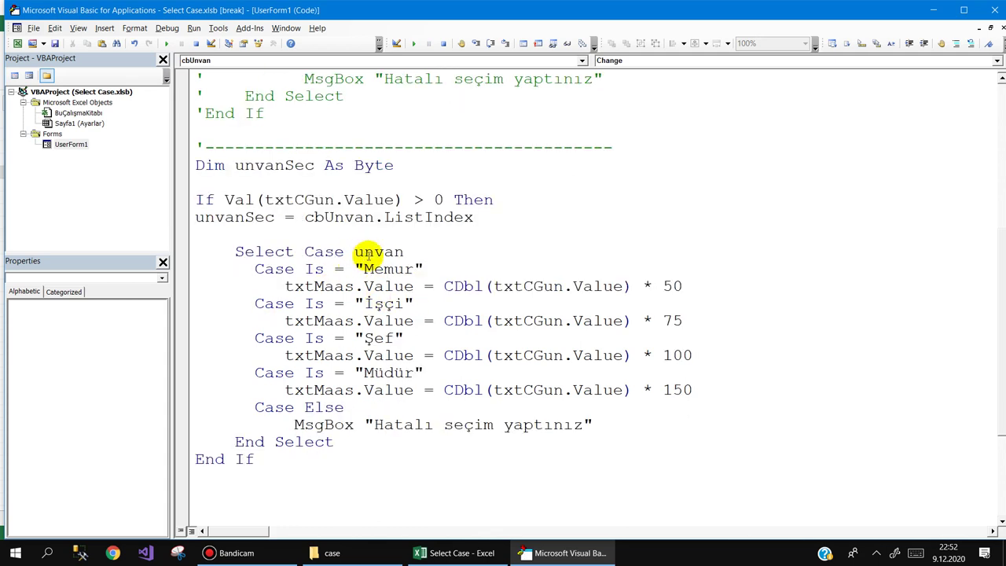
# - Switch Select Case to unvanSec and replace Memur, İşçi, Şef, Müdür with 0, 1, 2, 3
pyautogui.click(404, 251)
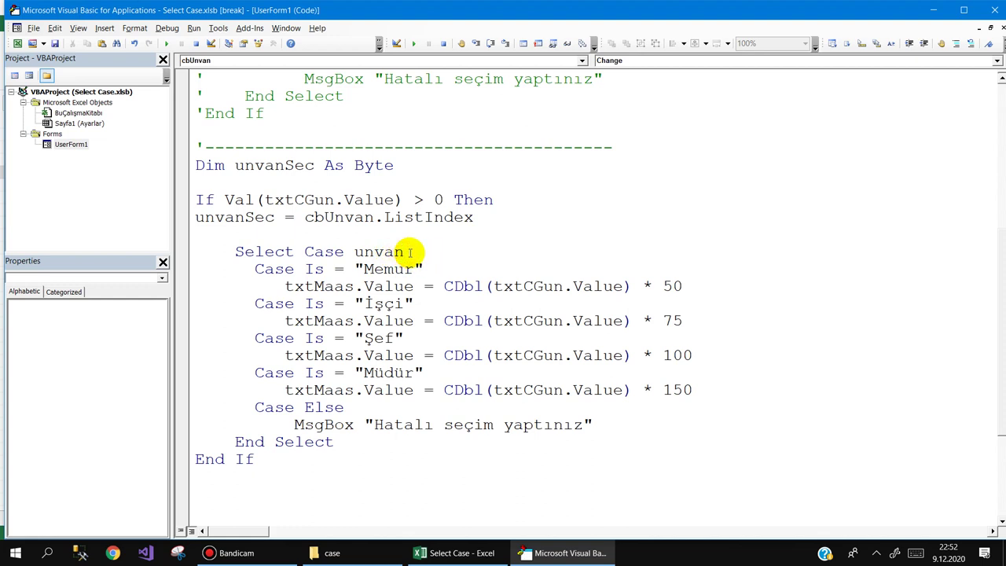
pyautogui.write('Sec')
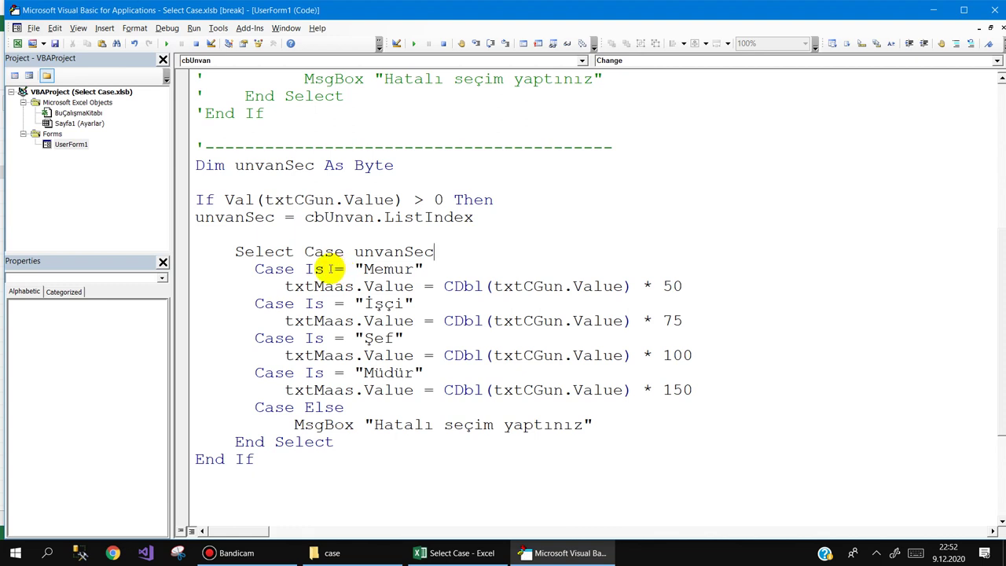
pyautogui.moveTo(355, 269); pyautogui.dragTo(431, 268)
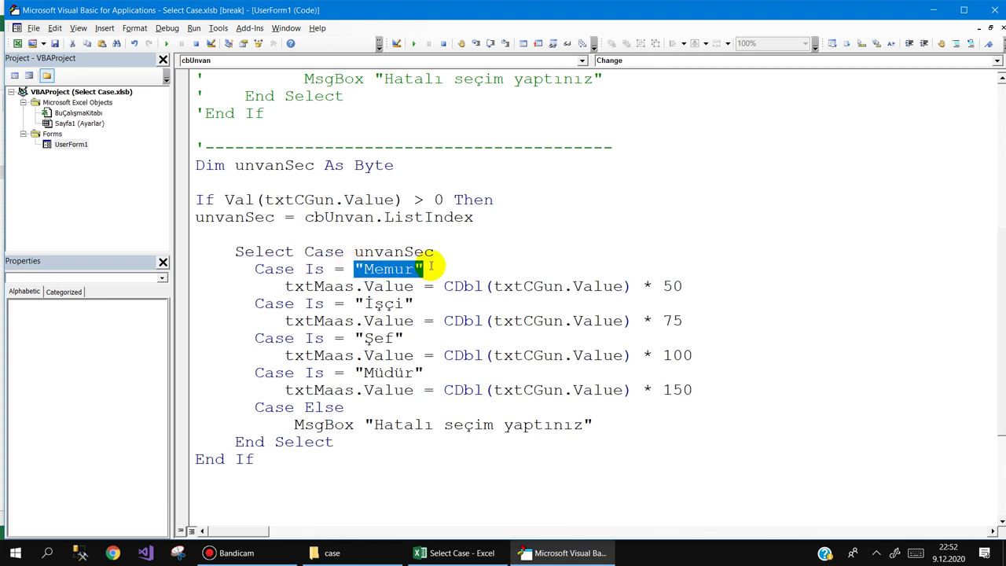
pyautogui.write('0')
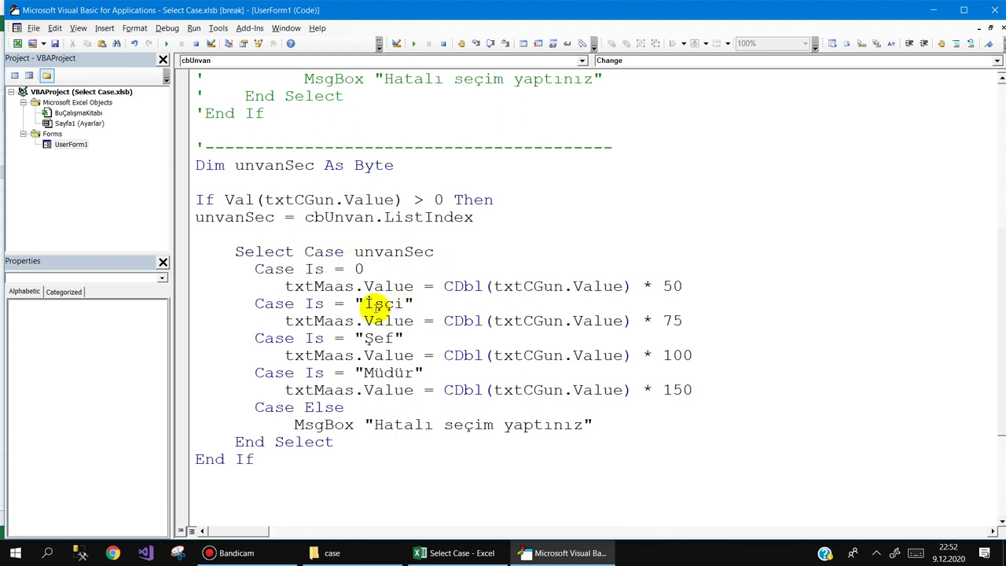
pyautogui.moveTo(357, 305); pyautogui.dragTo(413, 302)
pyautogui.write('1')
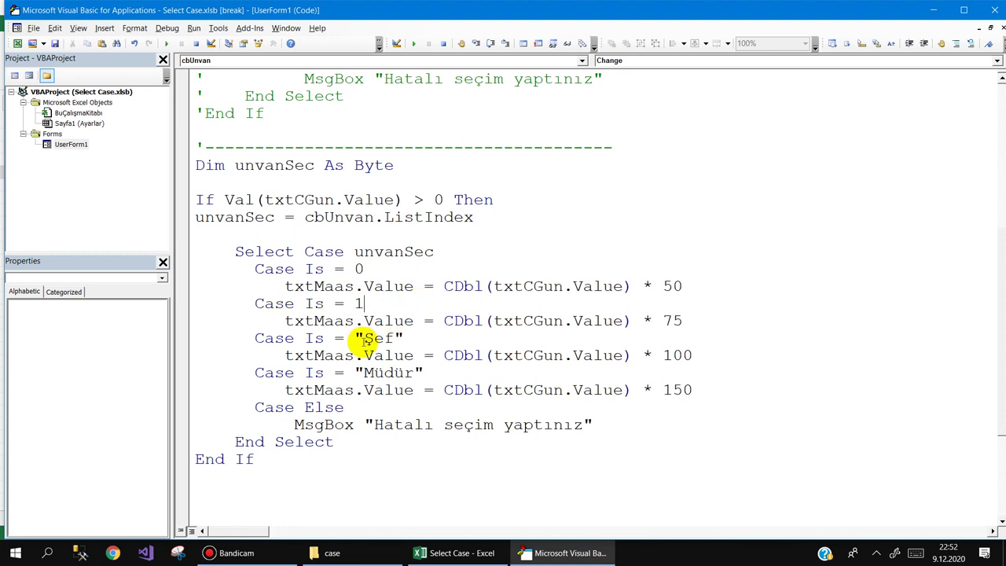
pyautogui.moveTo(356, 338); pyautogui.dragTo(405, 338)
pyautogui.write('2')
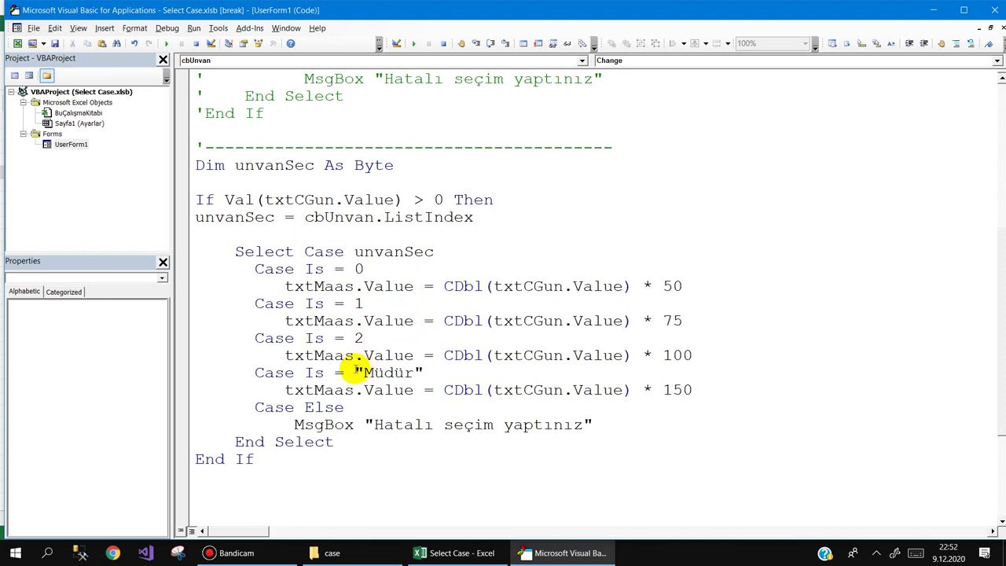
pyautogui.moveTo(355, 373); pyautogui.dragTo(422, 372)
pyautogui.write('3')
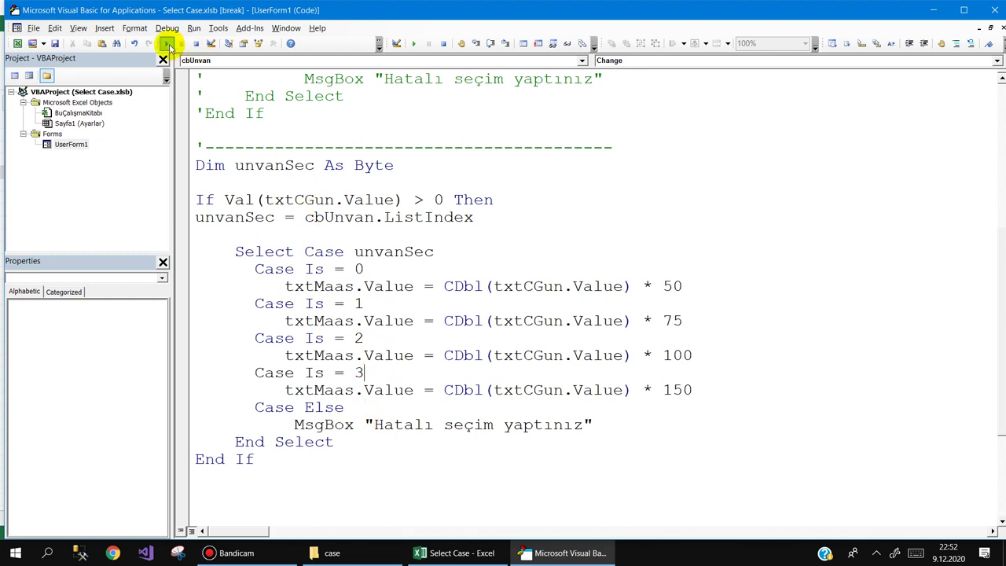
# - Reset the project, rerun the form and choose Memur to get 1500
pyautogui.click(166, 46)
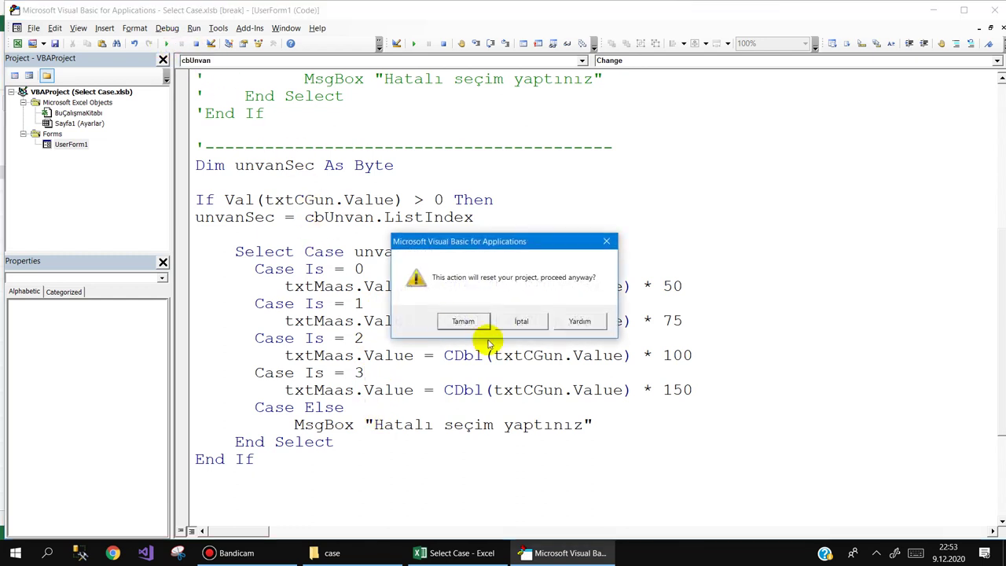
pyautogui.click(462, 321)
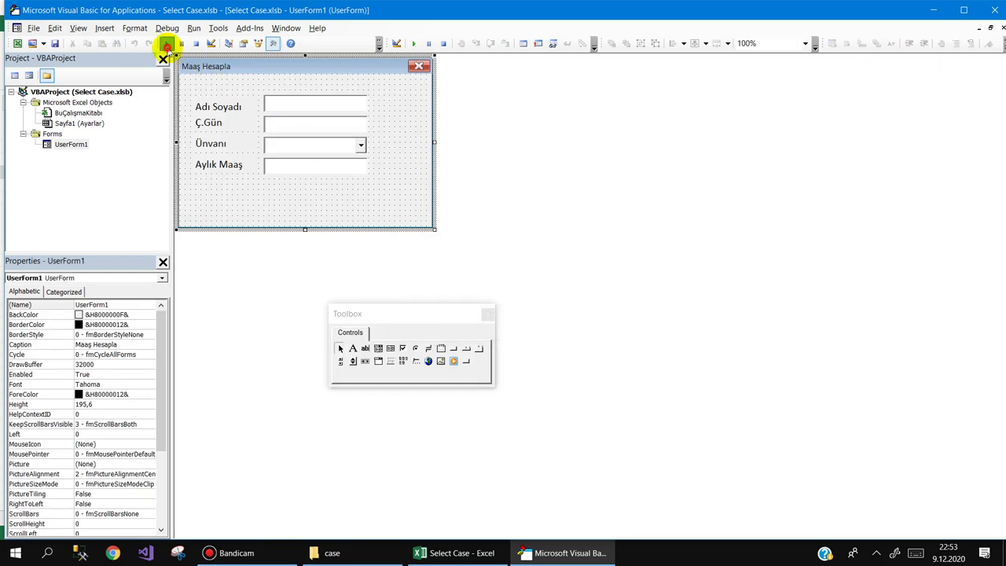
pyautogui.click(166, 44)
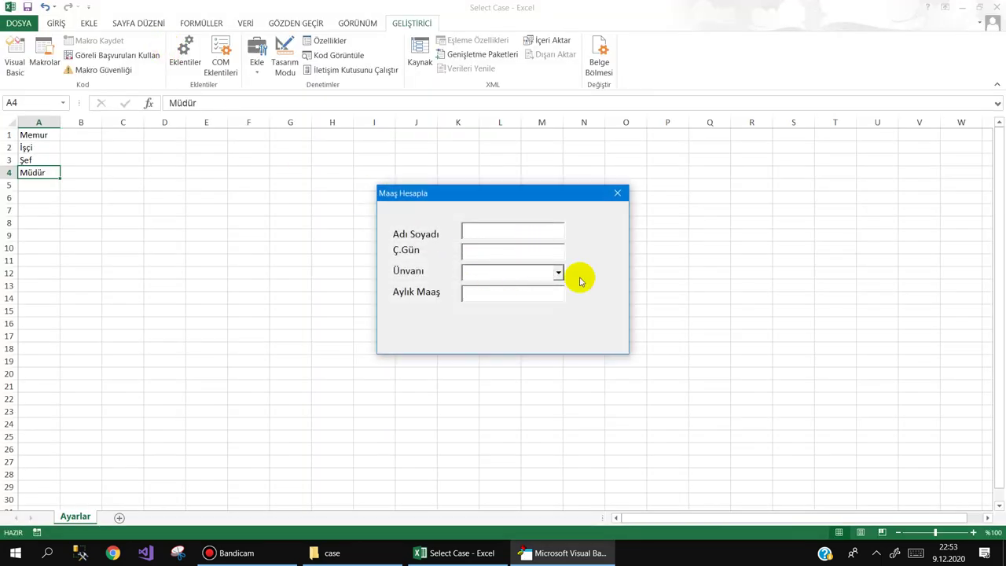
pyautogui.write('Mehmet Aslan')
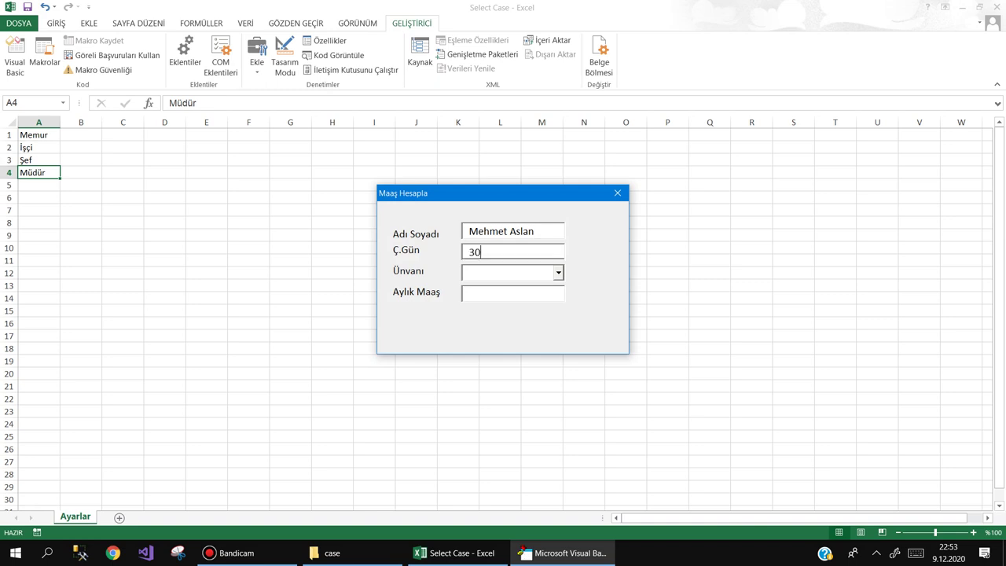
pyautogui.click(559, 272)
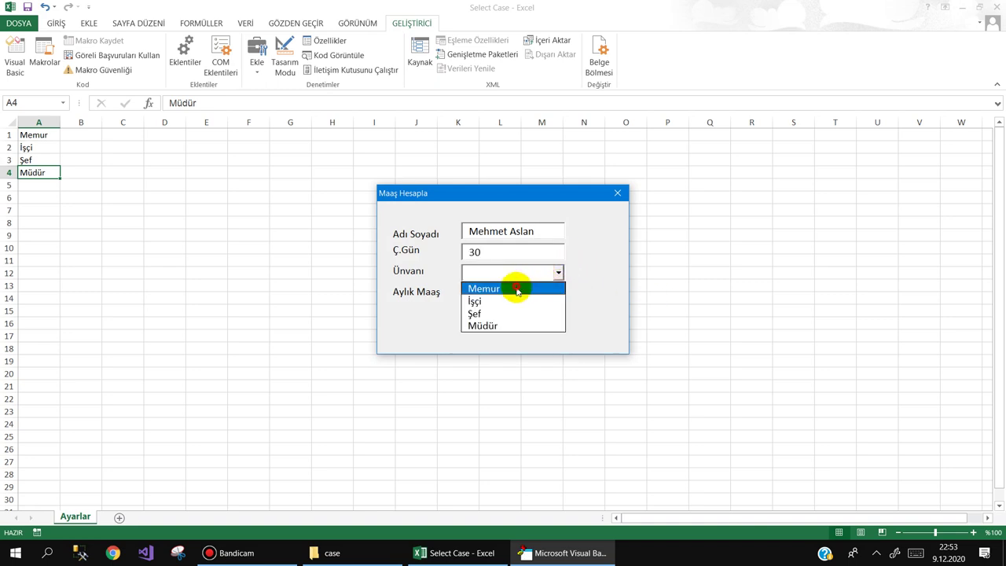
pyautogui.click(513, 287)
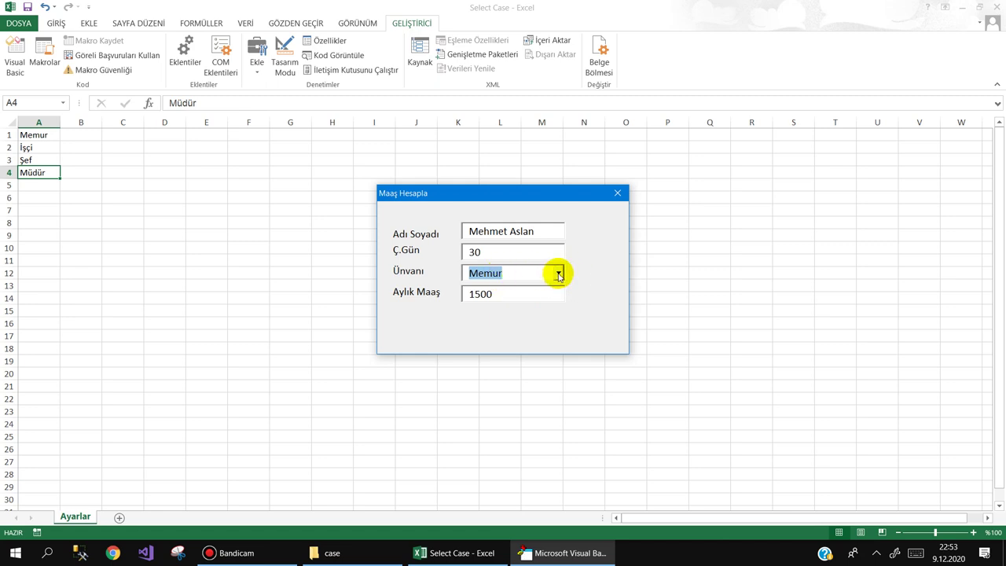
# - Check İşçi (2250), Şef (3000) and Müdür (4500) salaries at 30 days
pyautogui.click(558, 274)
pyautogui.click(514, 301)
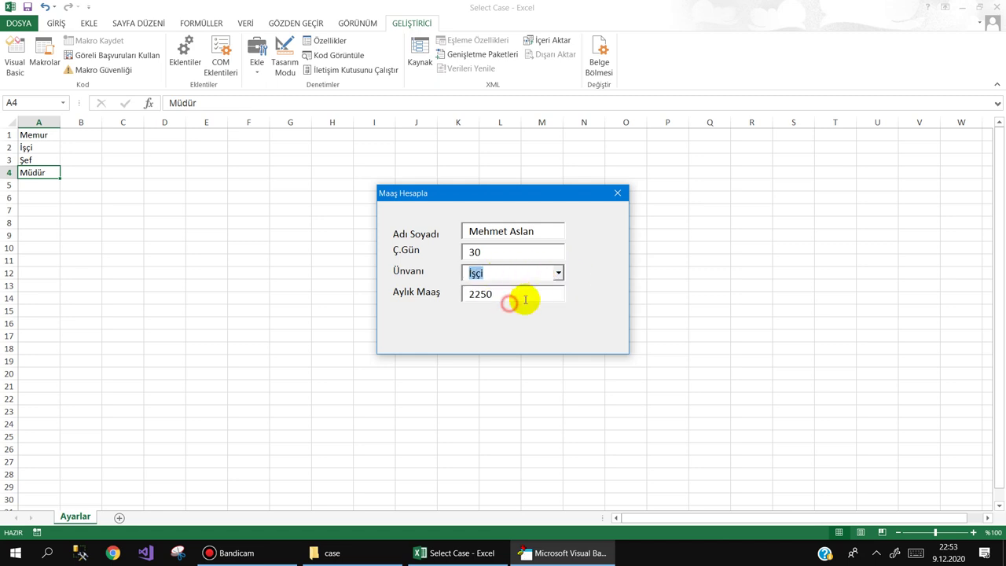
pyautogui.click(559, 273)
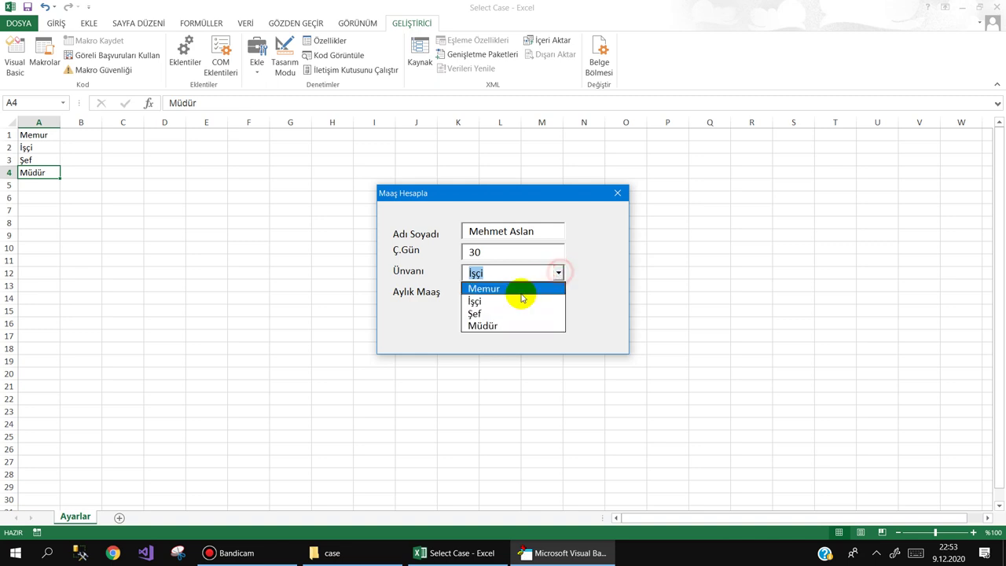
pyautogui.click(505, 313)
pyautogui.click(557, 273)
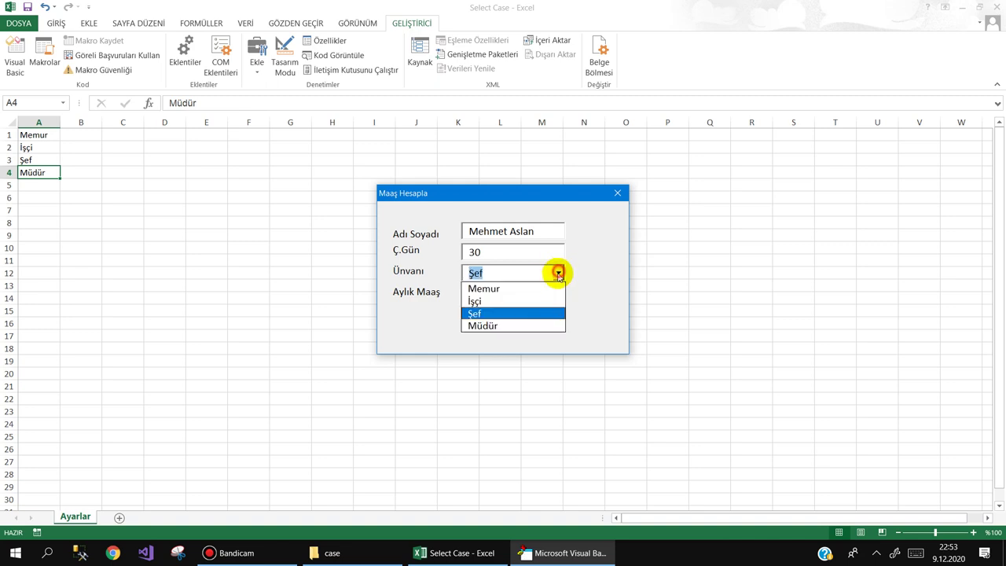
pyautogui.click(501, 325)
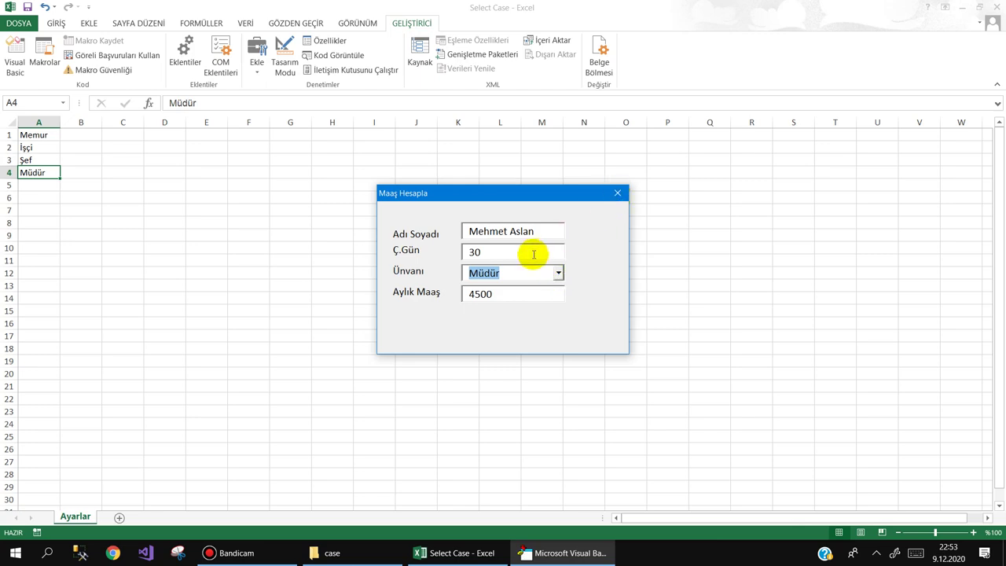
pyautogui.hotkey('alt', 'F11')
# - Remove the stray 'sf' from the unvanSec line and reset the paused run
pyautogui.write('sfunvanSec = cbUnvan.ListIndex')
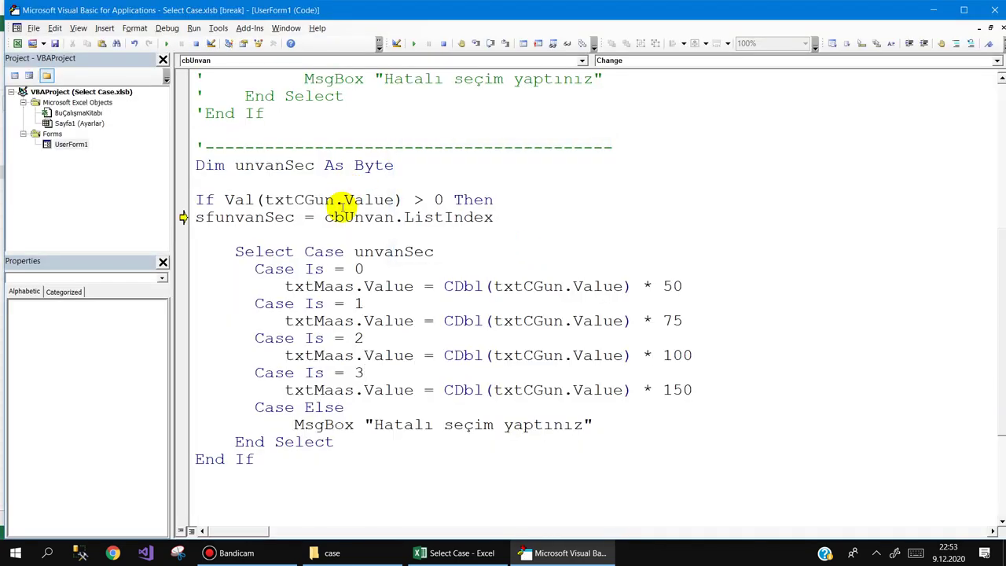
pyautogui.press('BackSpace')
pyautogui.press('BackSpace')
pyautogui.click(315, 234)
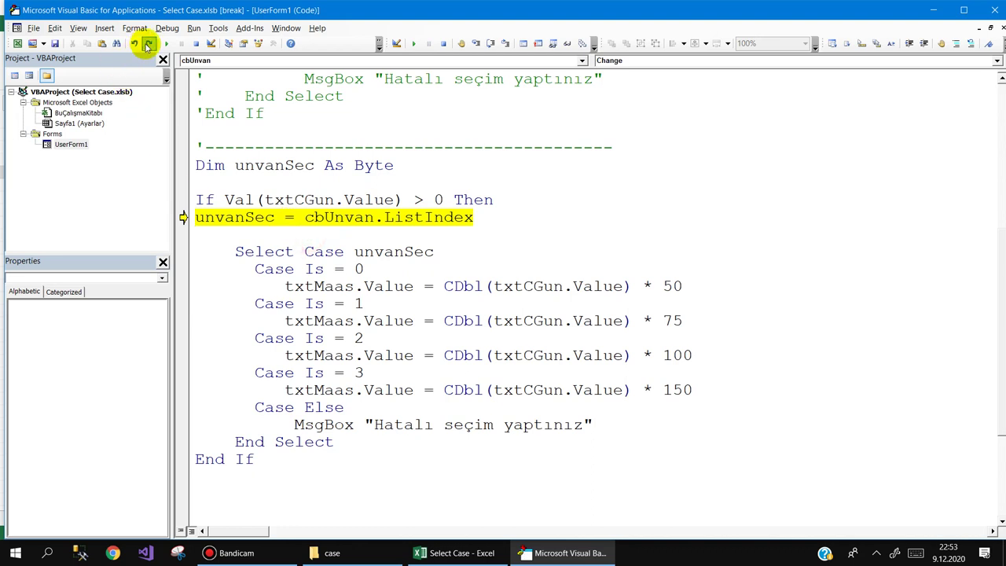
pyautogui.click(197, 45)
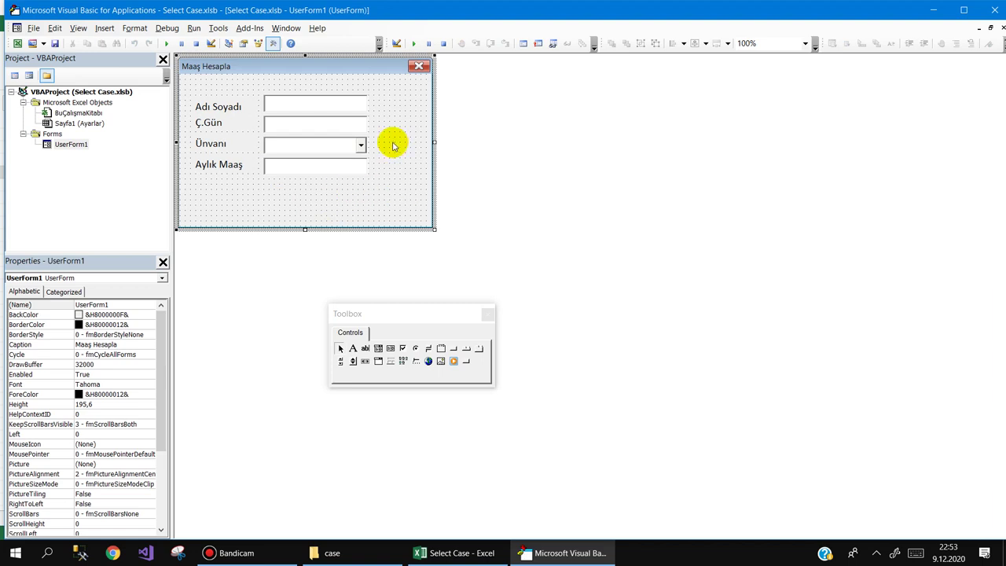
# - Open cbUnvan_Change and highlight the old 'Memur' code and cbUnvan.ListIndex
pyautogui.doubleClick(338, 146)
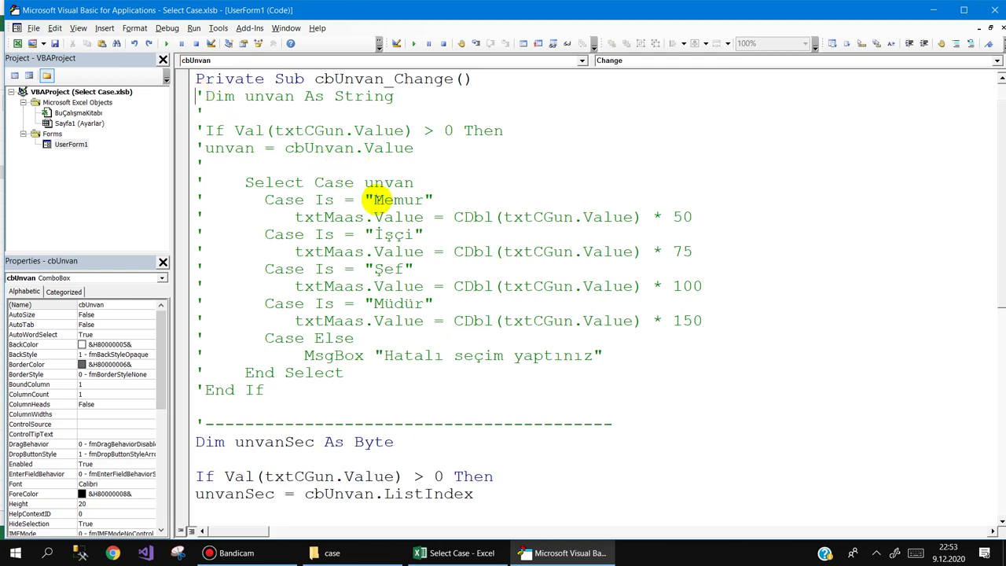
pyautogui.moveTo(373, 200); pyautogui.dragTo(421, 201)
pyautogui.scroll(-4, 422, 203)
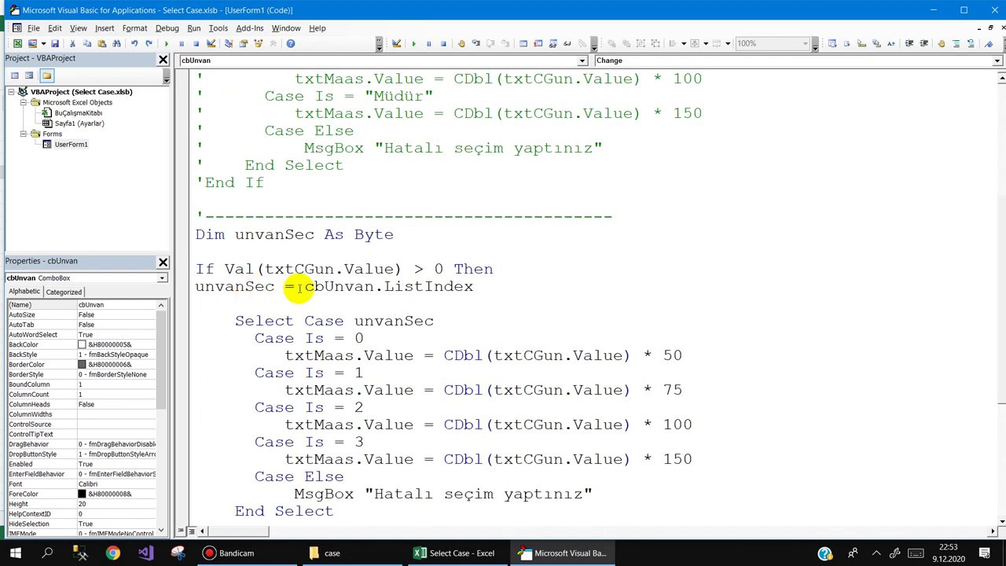
pyautogui.moveTo(305, 286); pyautogui.dragTo(500, 287)
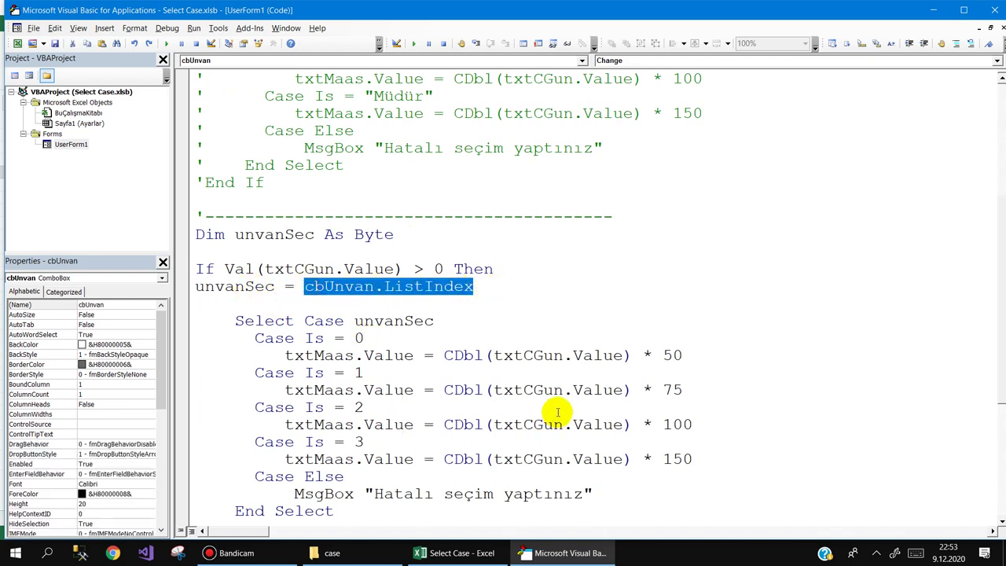
pyautogui.scroll(-1, 550, 417)
pyautogui.scroll(-1, 554, 393)
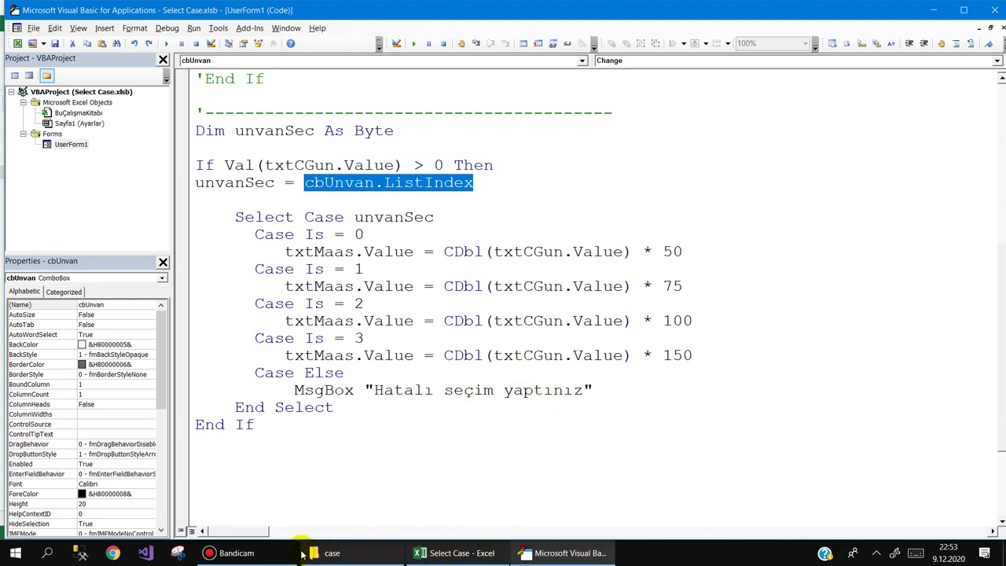
pyautogui.click(236, 553)
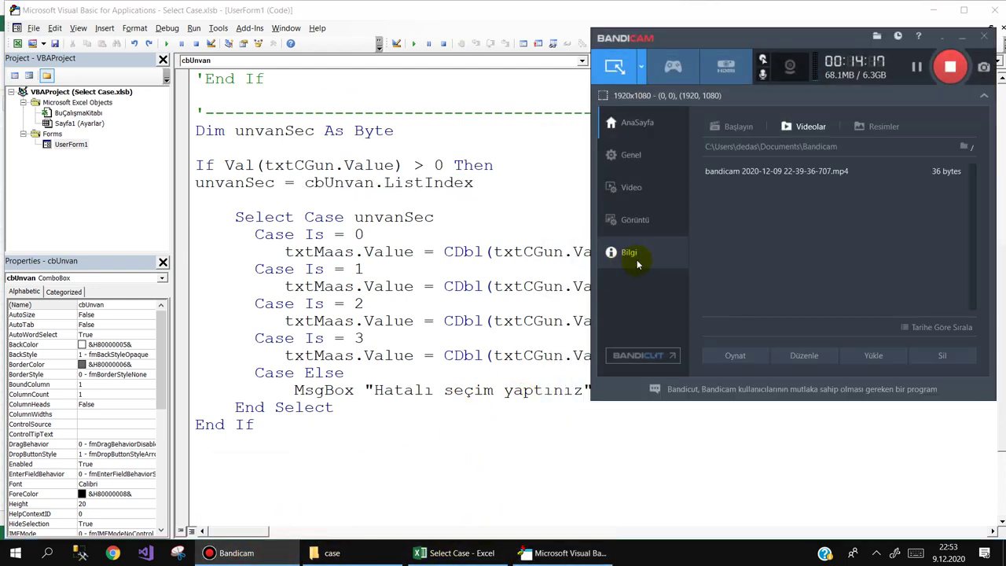